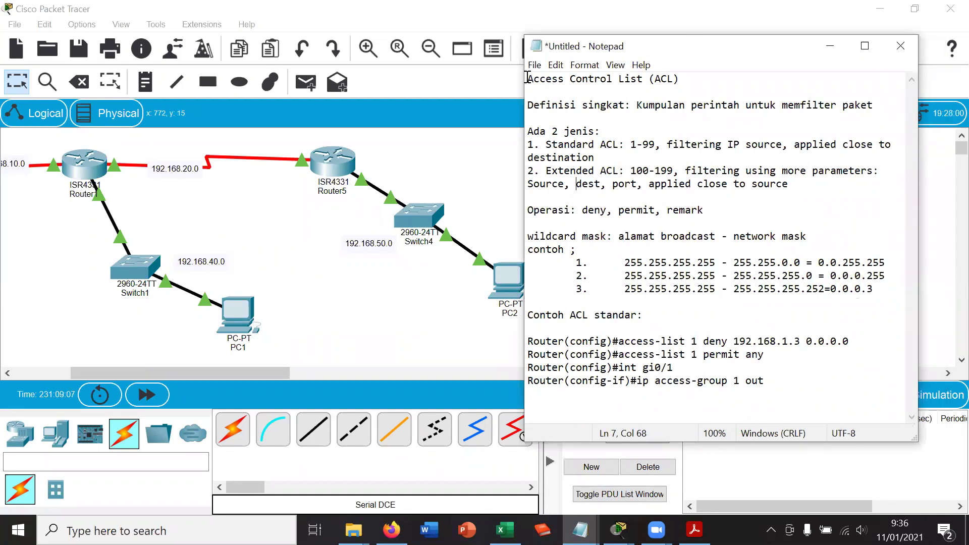
- Review the Access Control List heading, its short definition and the two ACL types, Standard and Extended, in the notes
left_click_drag(526, 76, 689, 77)
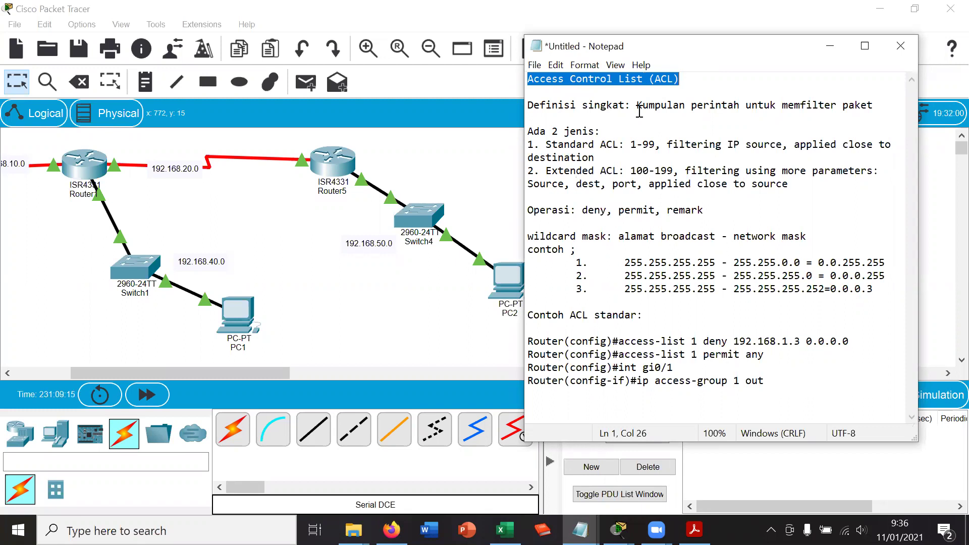
left_click_drag(639, 107, 876, 106)
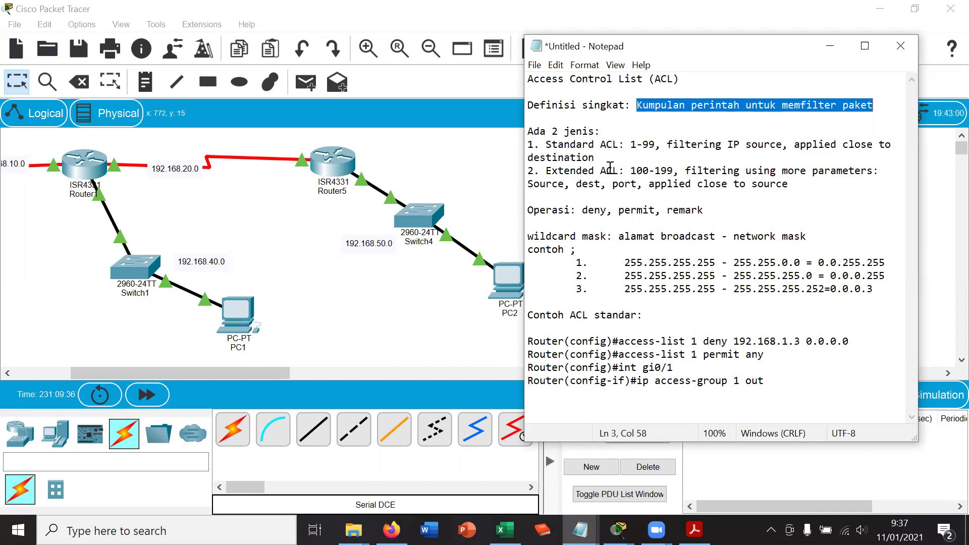
left_click_drag(527, 131, 606, 131)
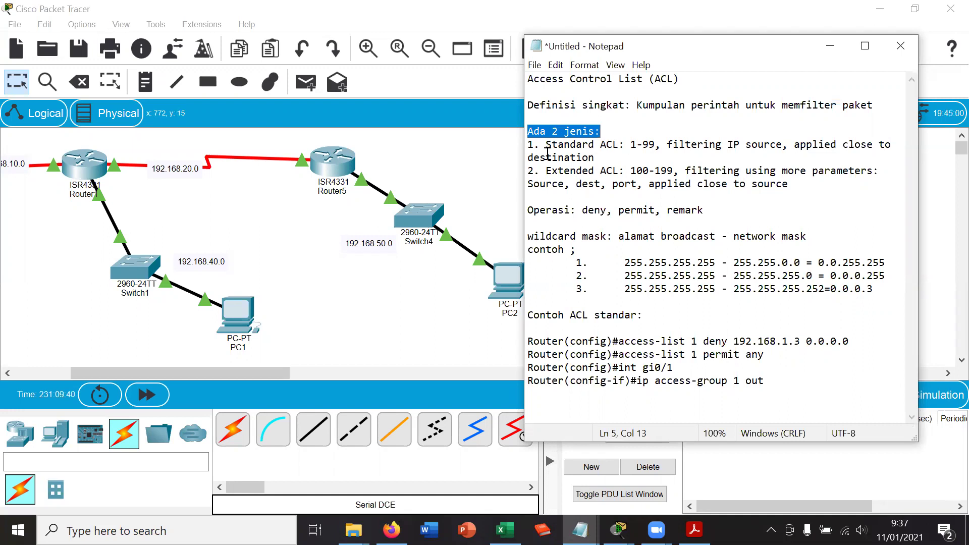
left_click_drag(546, 146, 619, 145)
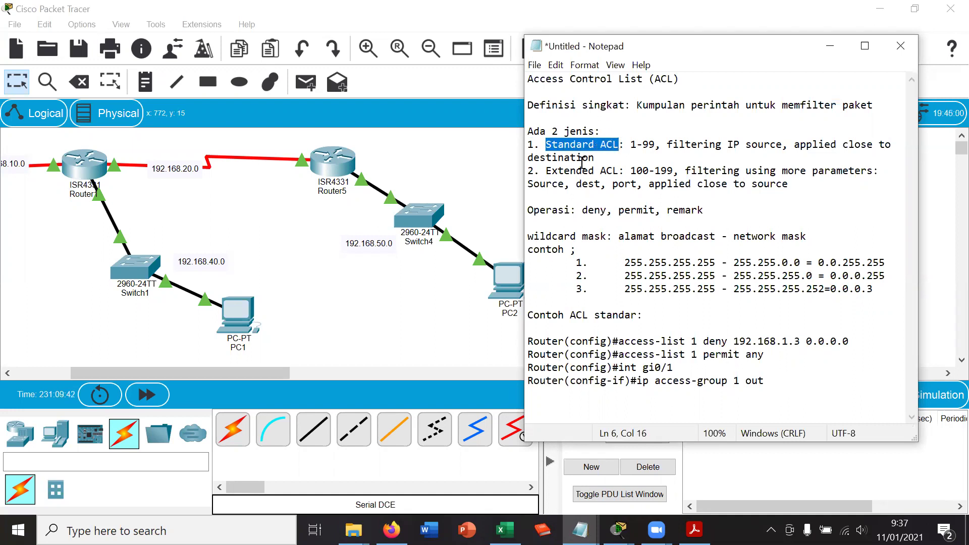
left_click_drag(546, 171, 619, 171)
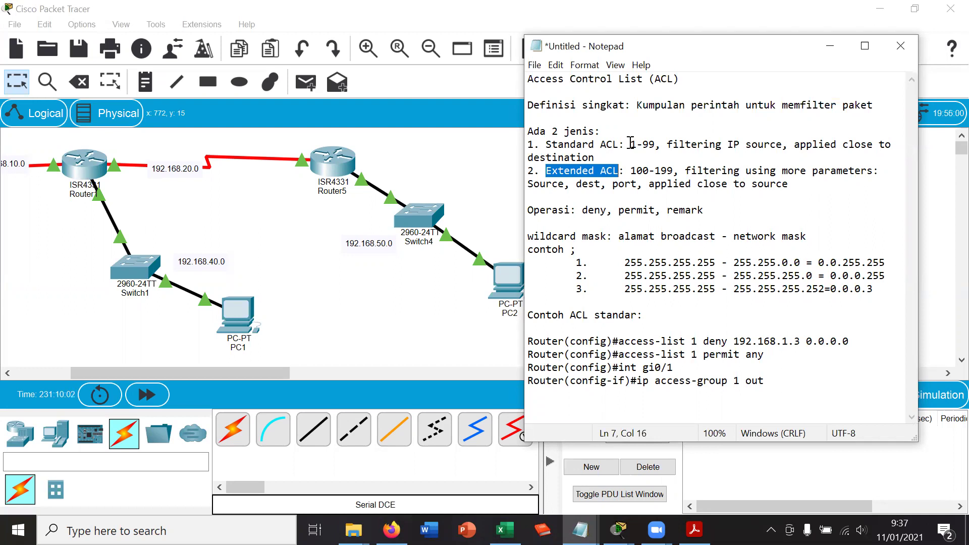
- Compare the Standard and Extended ACL number ranges with the list number used in the example deny command
left_click_drag(632, 144, 655, 144)
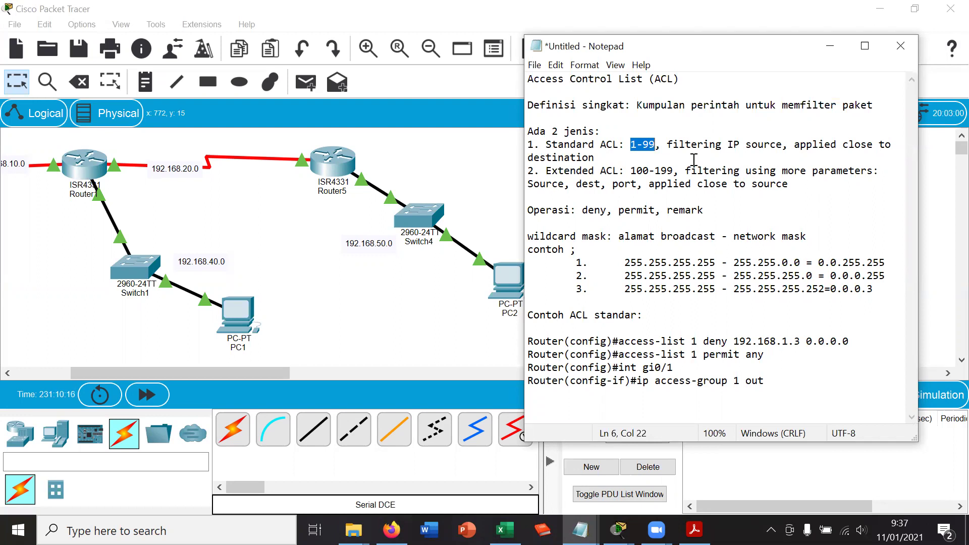
left_click(632, 144)
left_click_drag(632, 145, 656, 141)
left_click(626, 377)
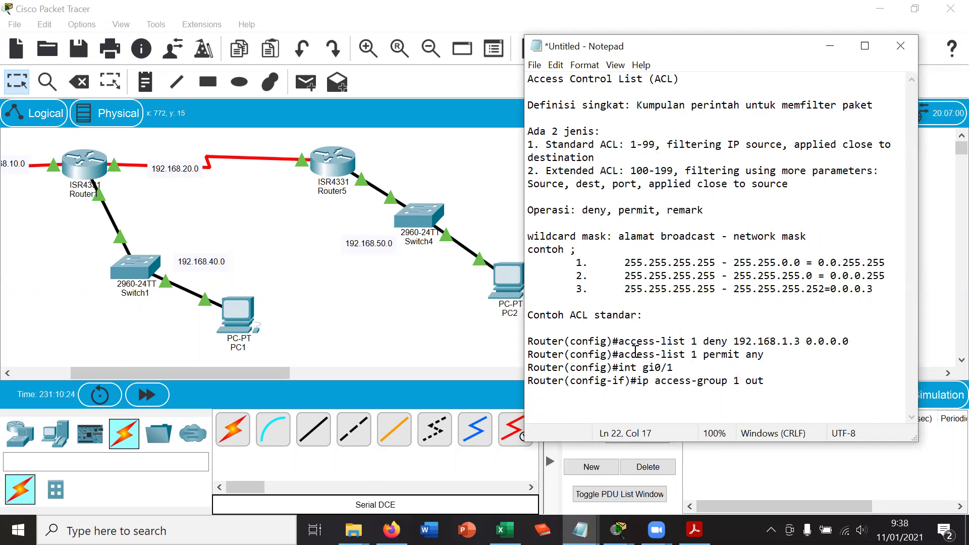
left_click_drag(619, 341, 800, 341)
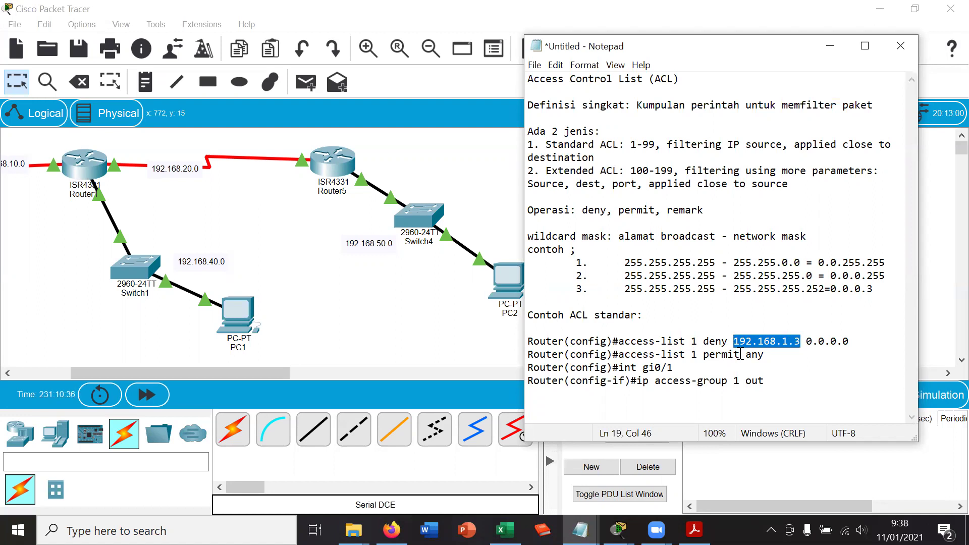
left_click_drag(691, 343, 700, 342)
left_click(687, 343)
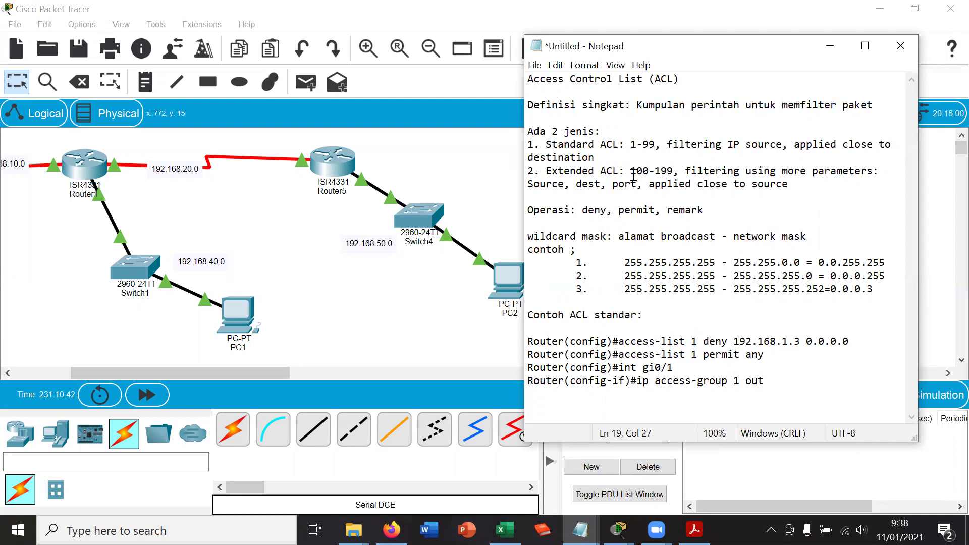
left_click_drag(631, 171, 673, 171)
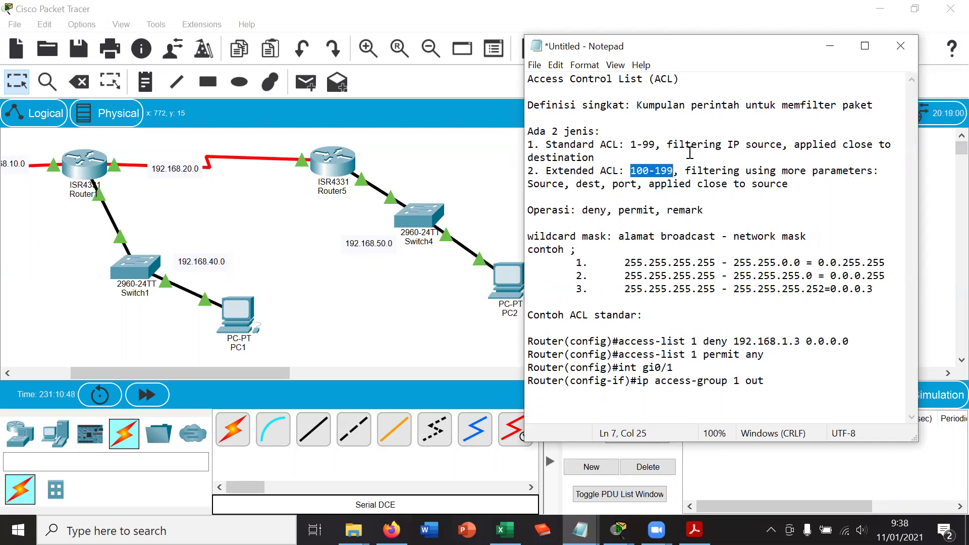
left_click(690, 154)
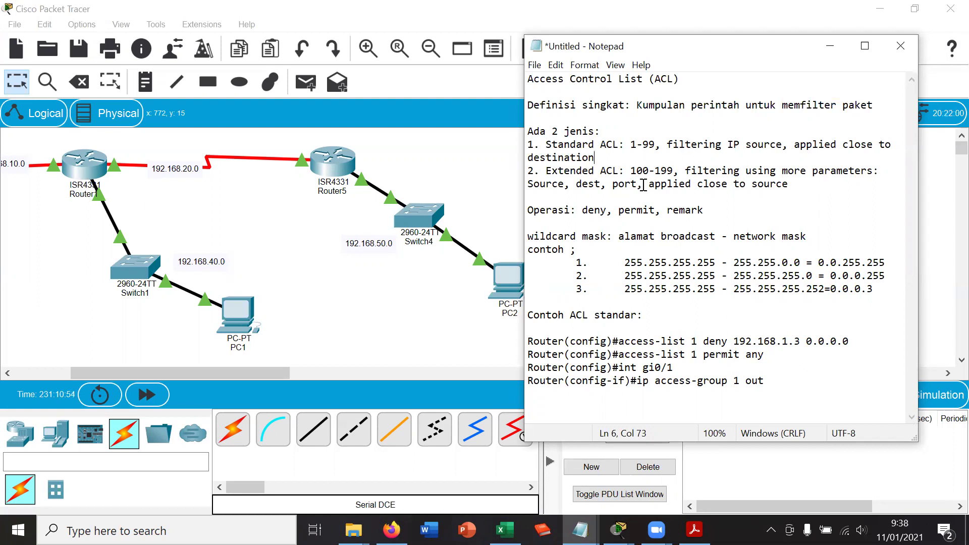
- Review the filtering criteria of Standard and Extended ACLs against the source address in the example access-list commands
left_click_drag(668, 143, 777, 146)
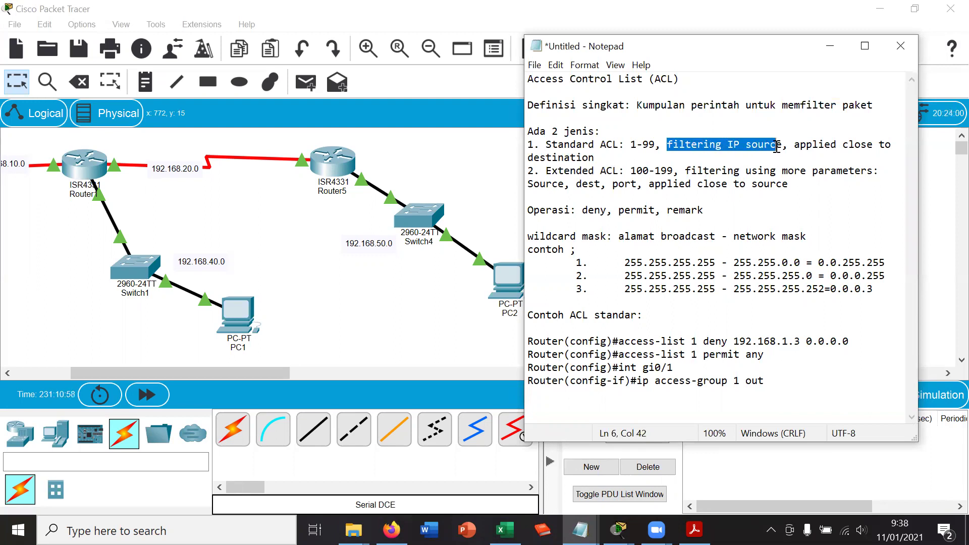
left_click(664, 163)
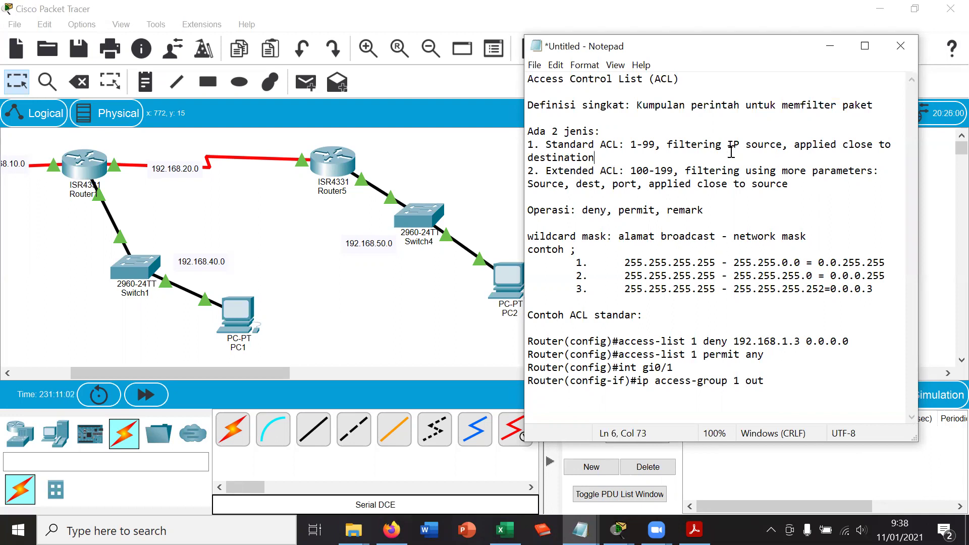
left_click_drag(728, 145, 782, 145)
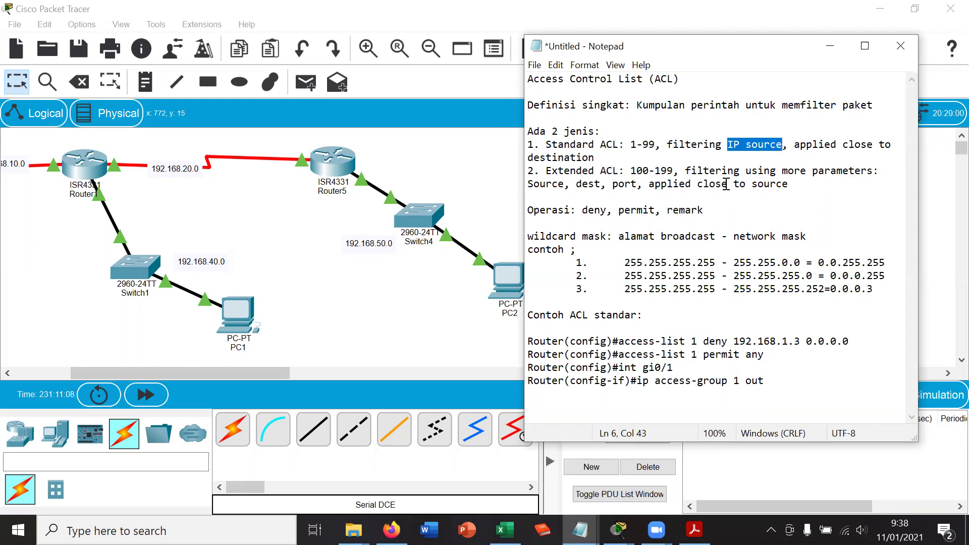
left_click_drag(733, 341, 830, 351)
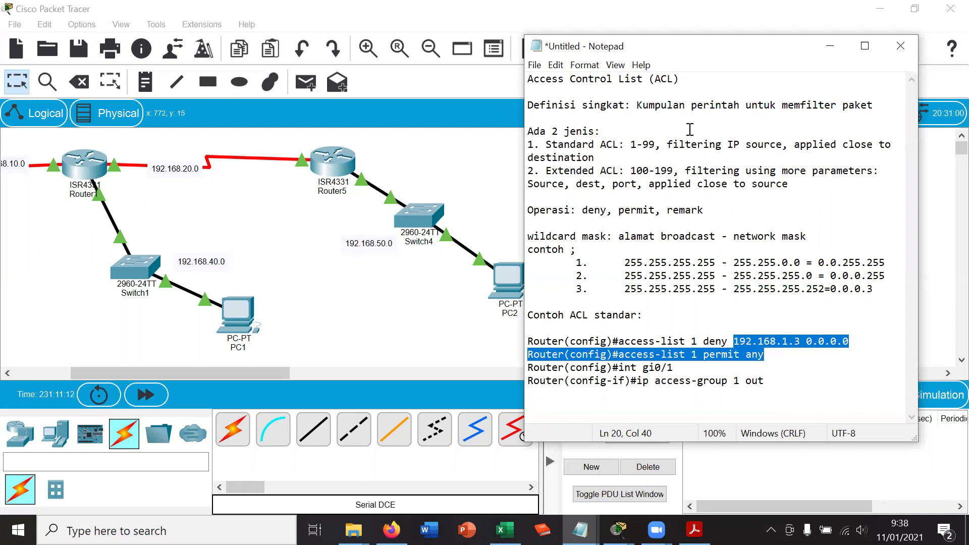
left_click(714, 157)
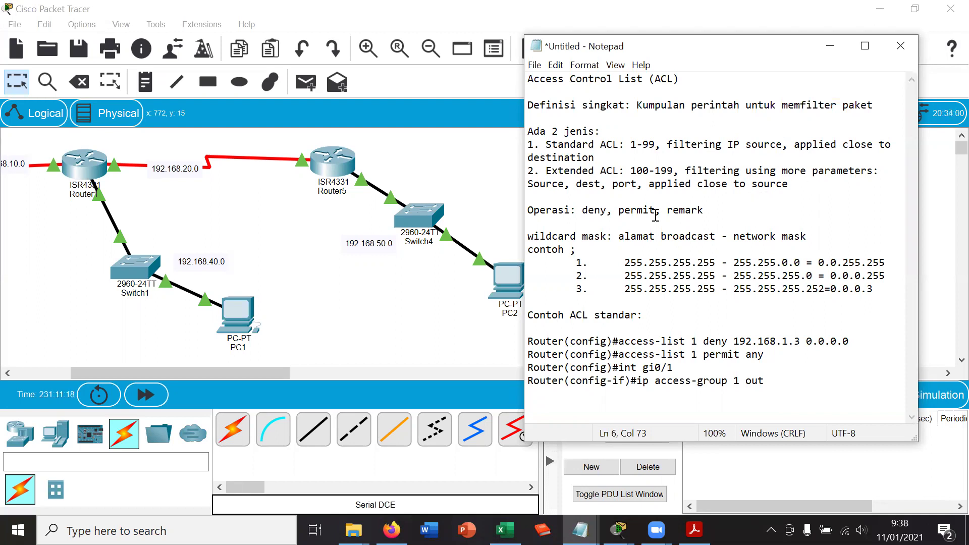
left_click_drag(528, 185, 638, 185)
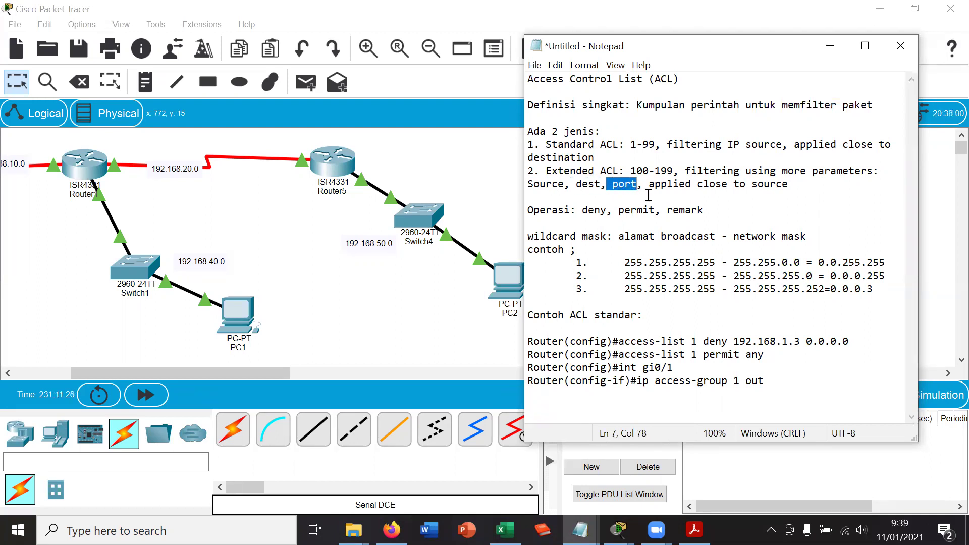
left_click_drag(619, 342, 703, 341)
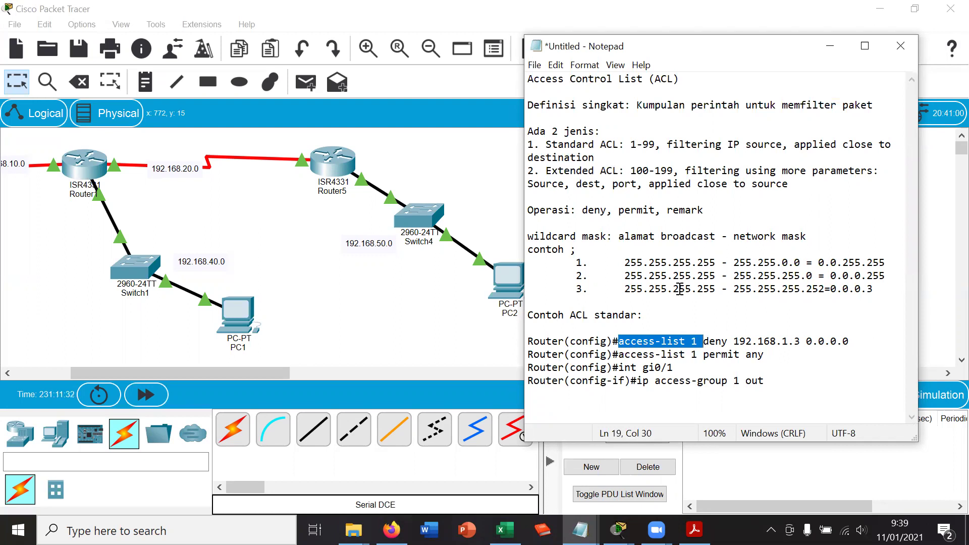
left_click_drag(548, 174, 612, 172)
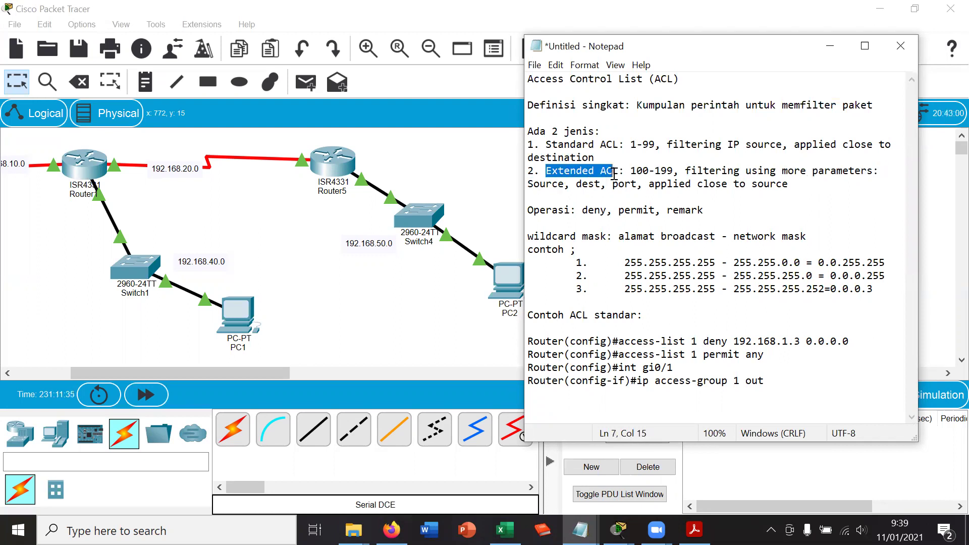
- Review where Standard and Extended ACLs are applied, moving the notes window aside to uncover more of the network topology
left_click(759, 145)
left_click_drag(793, 146, 837, 145)
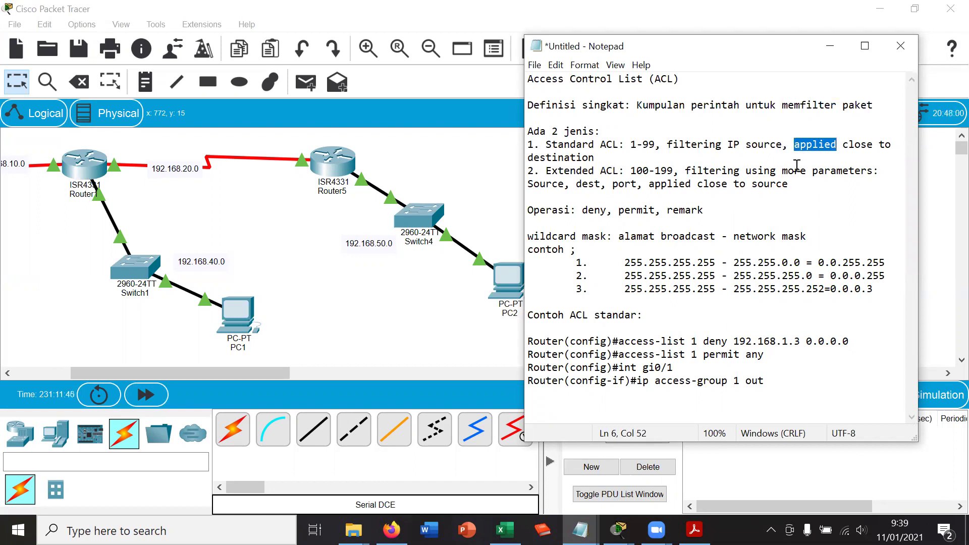
left_click(794, 145)
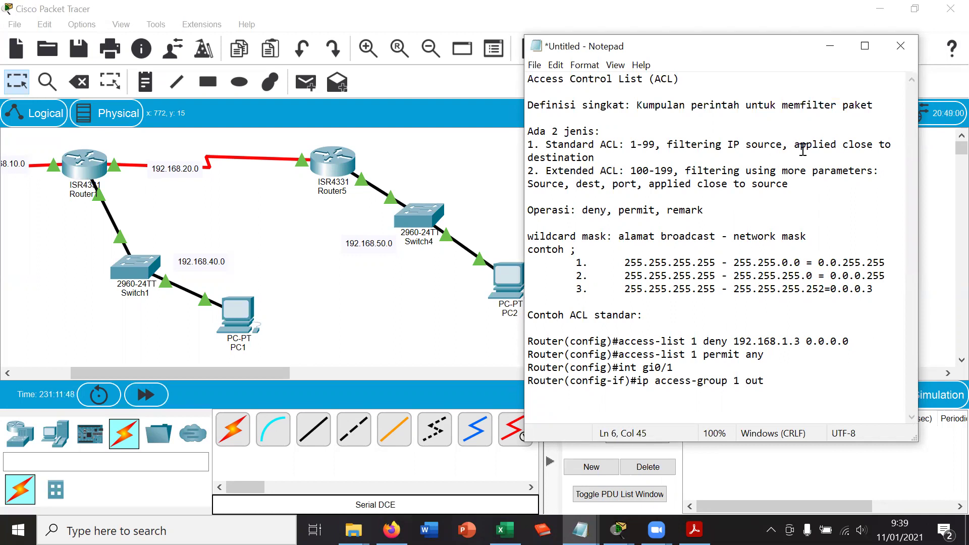
left_click_drag(546, 145, 617, 145)
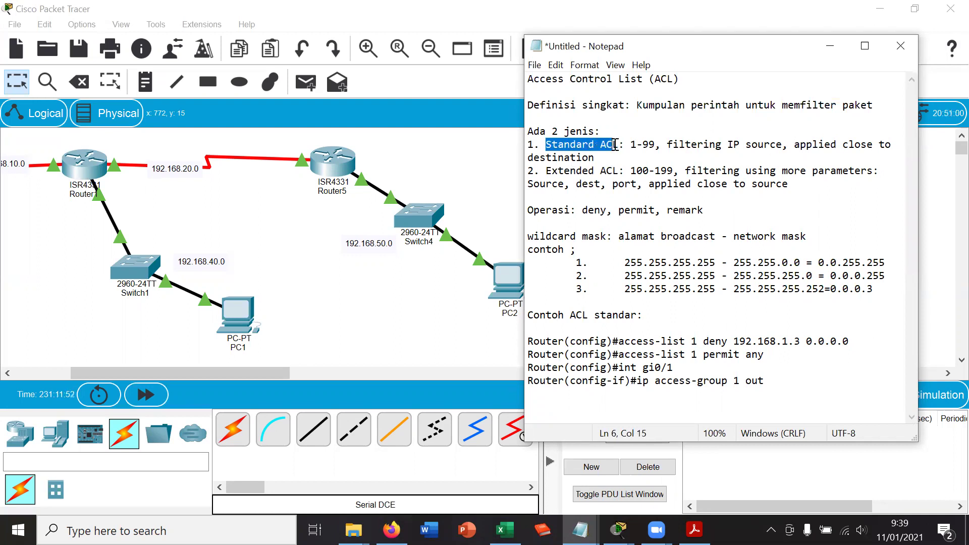
left_click_drag(842, 145, 886, 145)
left_click_drag(532, 160, 607, 159)
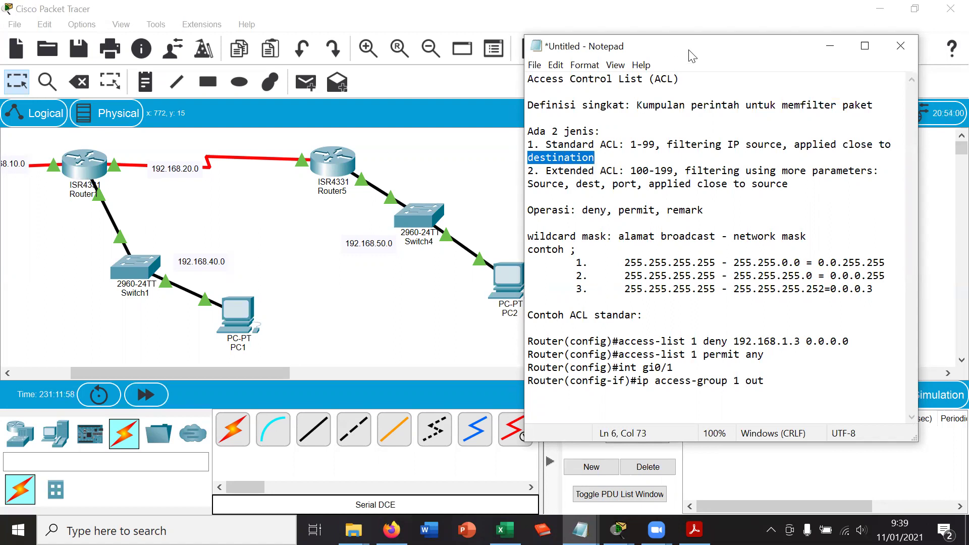
left_click_drag(737, 38, 780, 30)
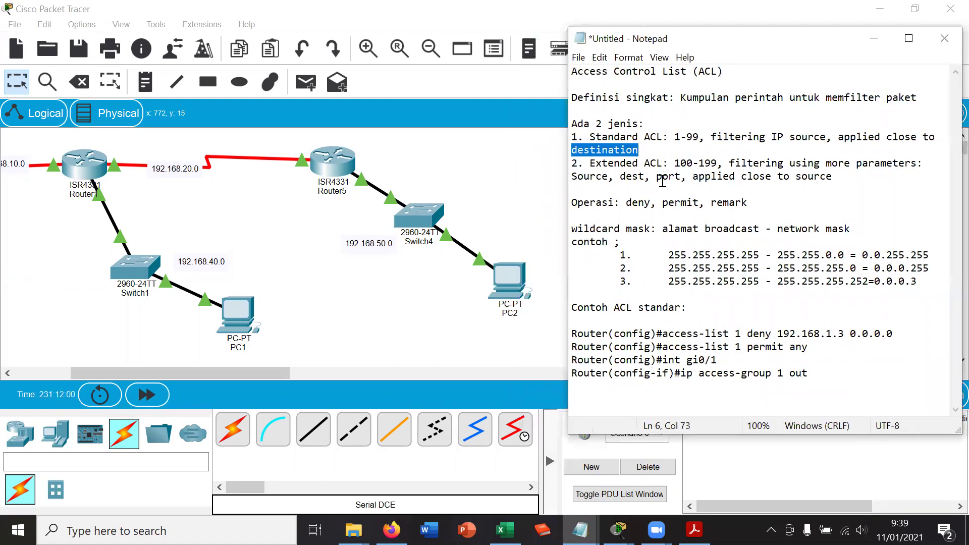
left_click_drag(694, 177, 832, 179)
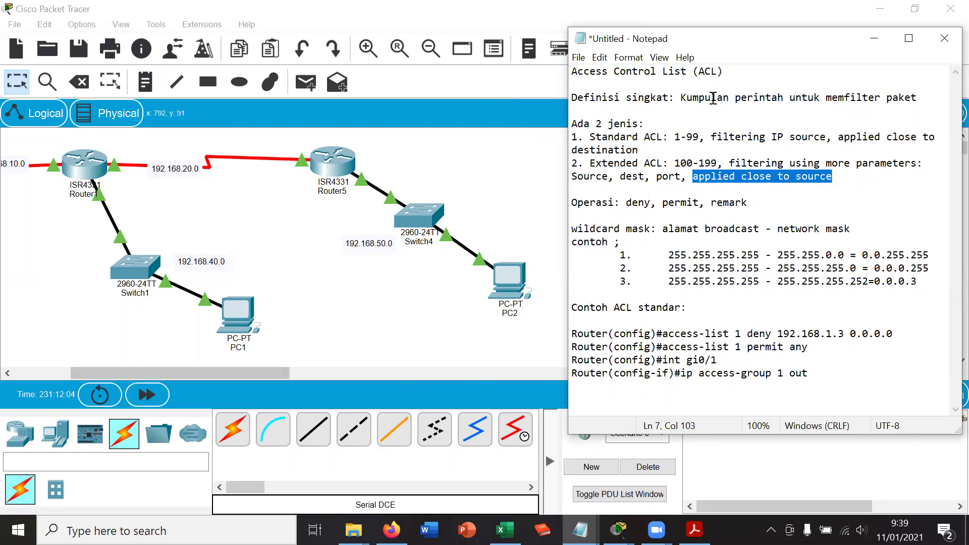
- Switch to Cisco Packet Tracer and examine the whole topology from the PC0 network to the PC2 network
left_click_drag(206, 371, 161, 372)
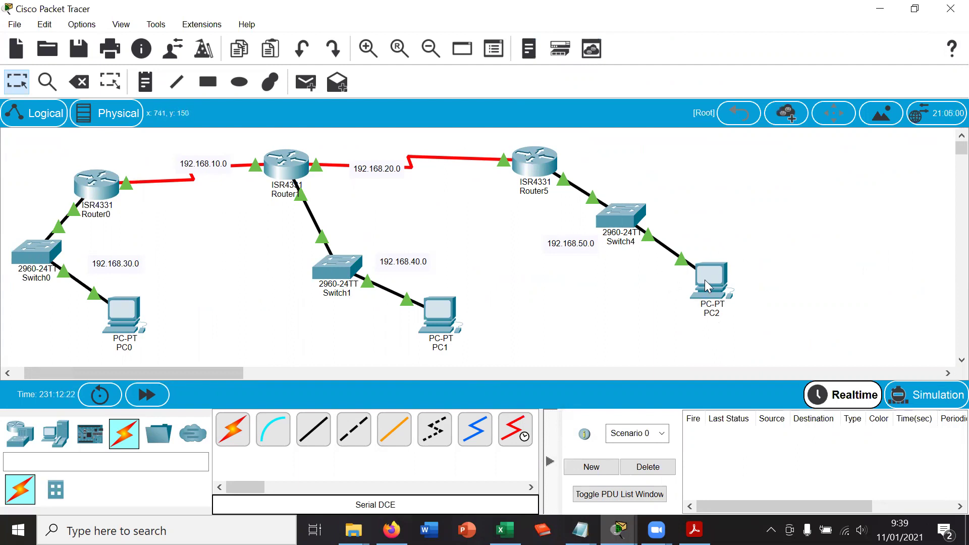
mouse_move(704, 280)
mouse_move(717, 279)
mouse_move(735, 307)
mouse_move(90, 216)
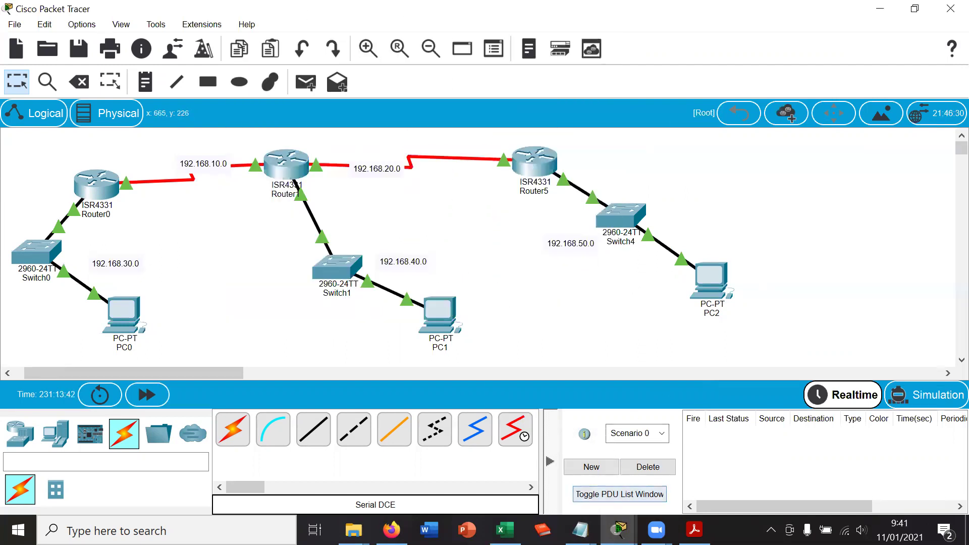
- Switch back to the Notepad notes and review the ACL operations deny, permit and remark
key("alt+Tab")
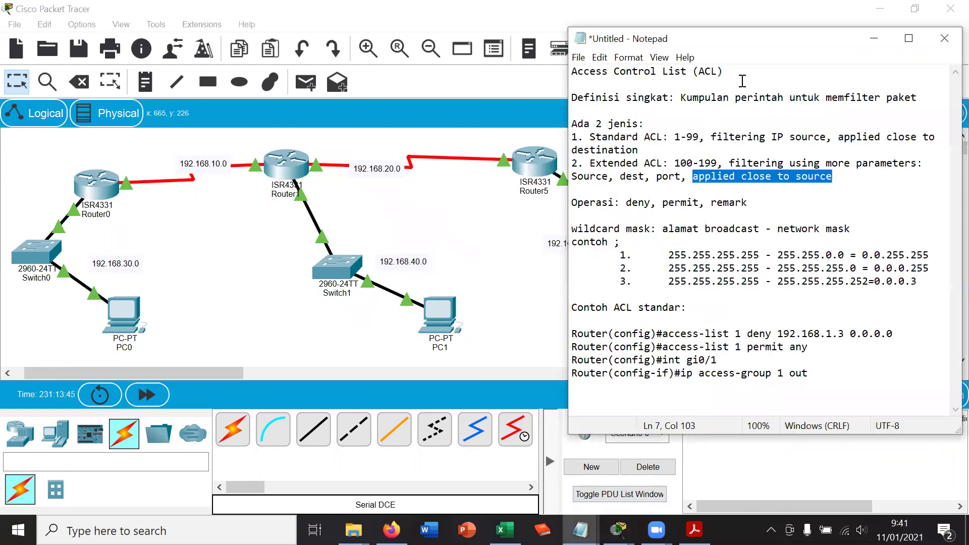
left_click_drag(766, 39, 748, 37)
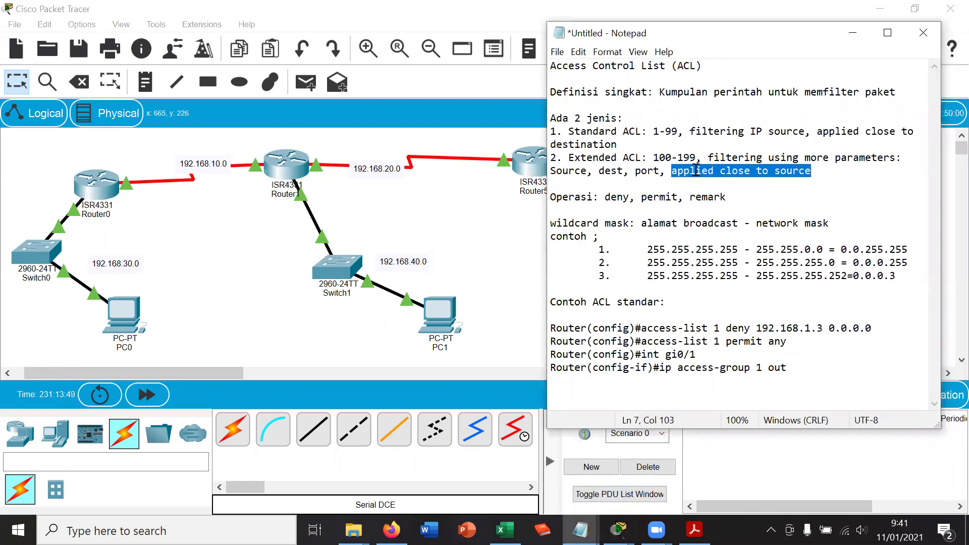
left_click(754, 184)
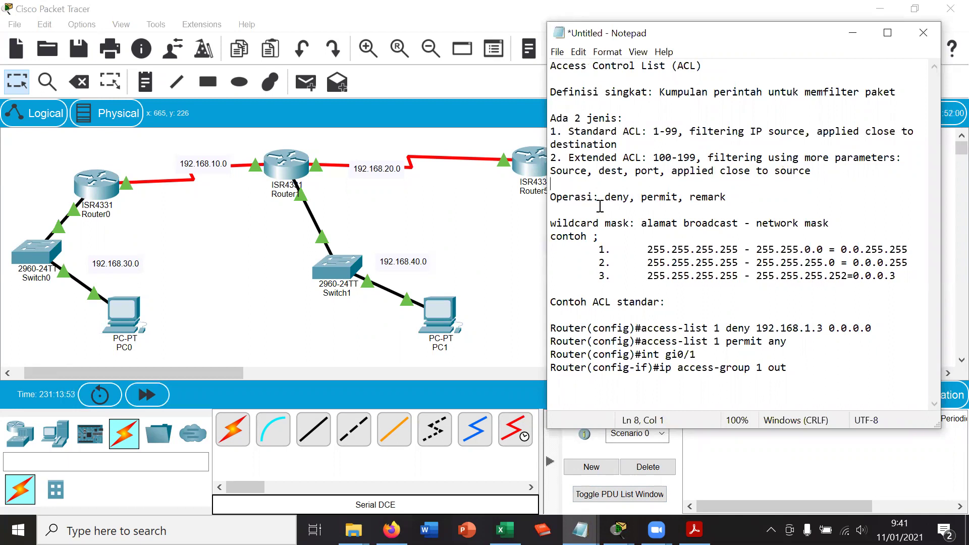
left_click_drag(604, 197, 753, 198)
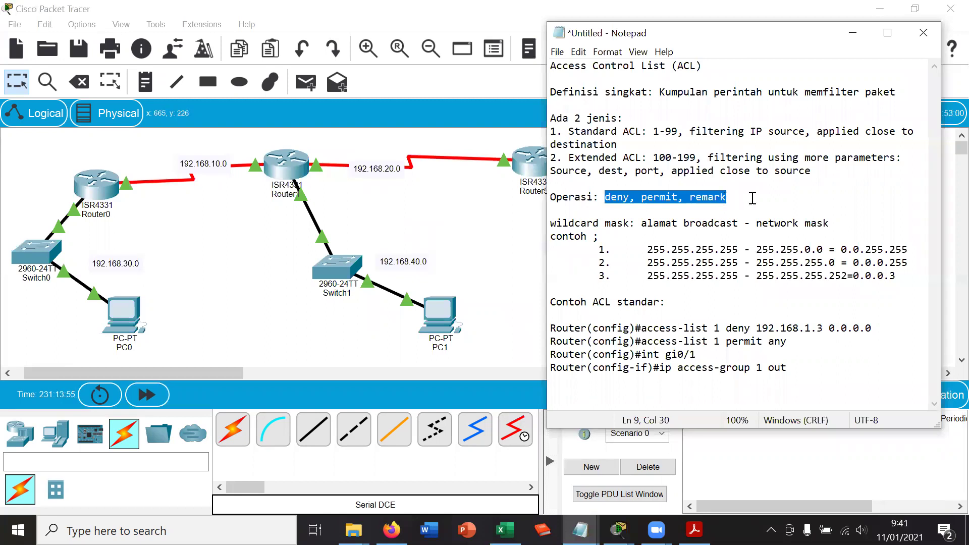
left_click(753, 198)
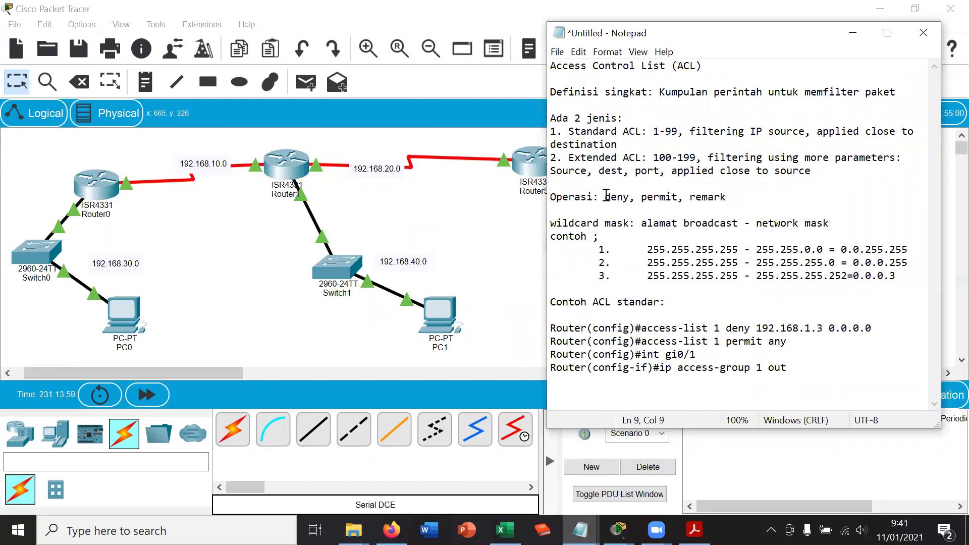
left_click_drag(606, 197, 752, 197)
left_click(752, 197)
left_click_drag(607, 197, 735, 196)
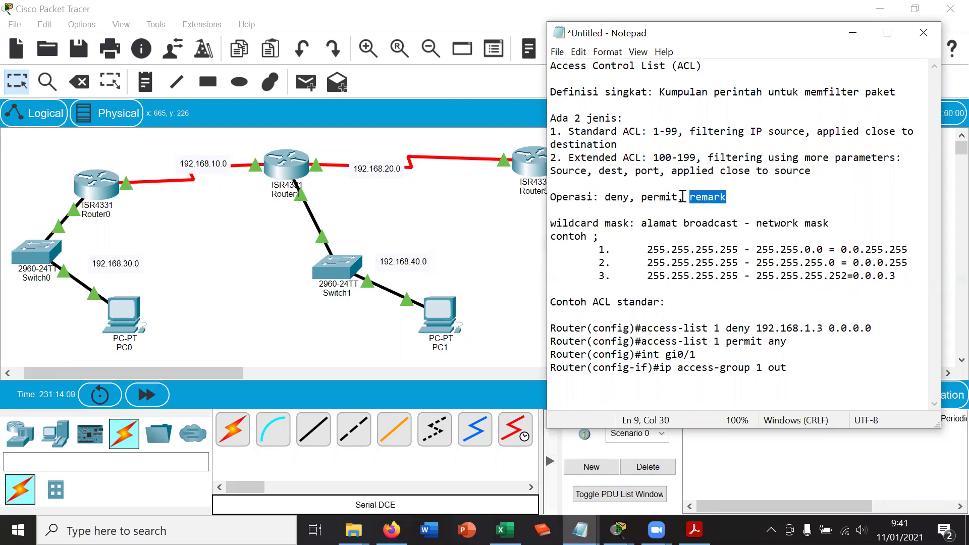
left_click(660, 185)
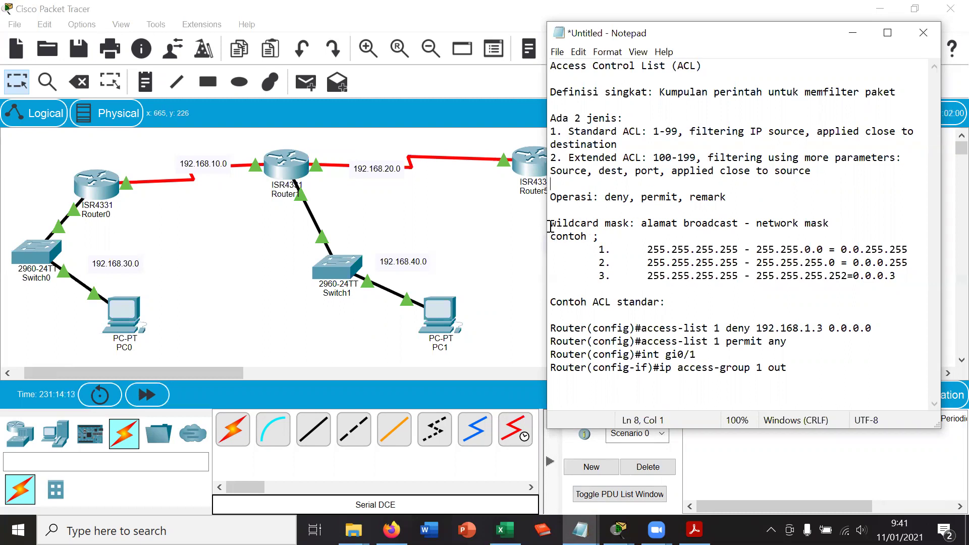
- Review the wildcard mask formula and the first two example calculations, for the masks 255.255.0.0 and 255.255.255.0
left_click_drag(551, 226, 609, 223)
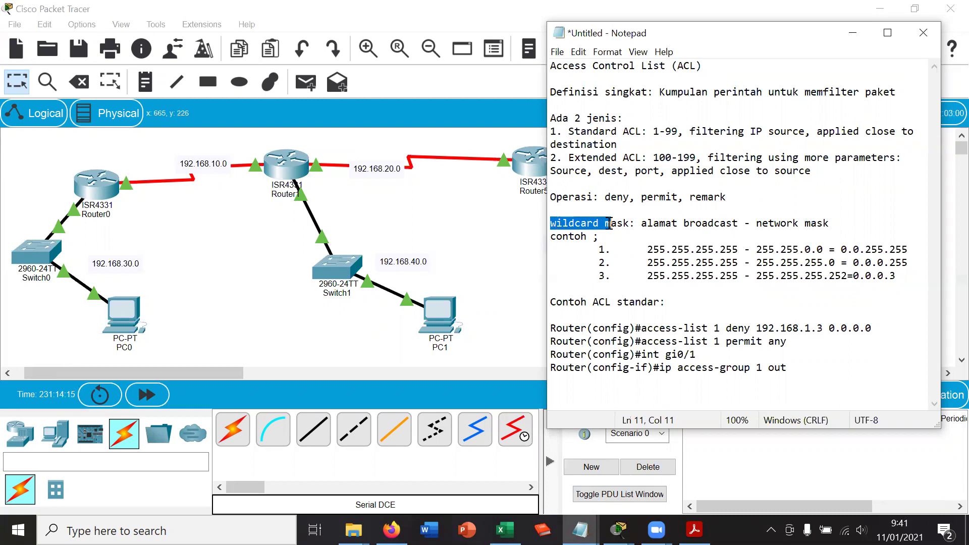
left_click(607, 223)
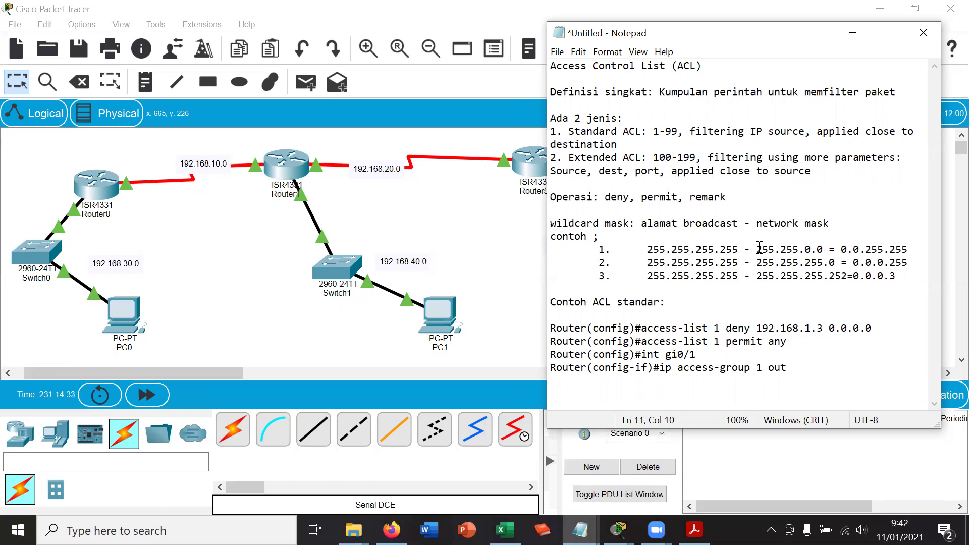
left_click_drag(758, 249, 826, 250)
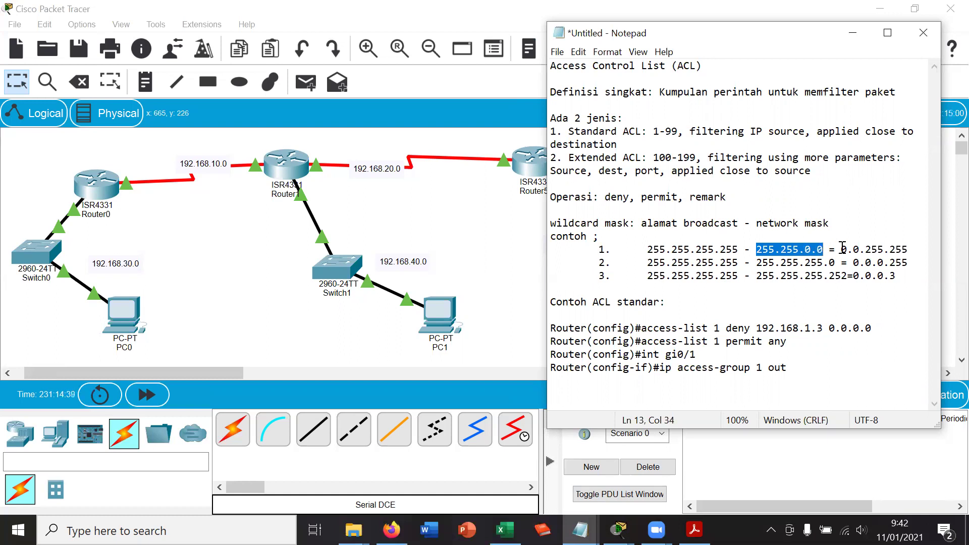
left_click_drag(842, 250, 913, 248)
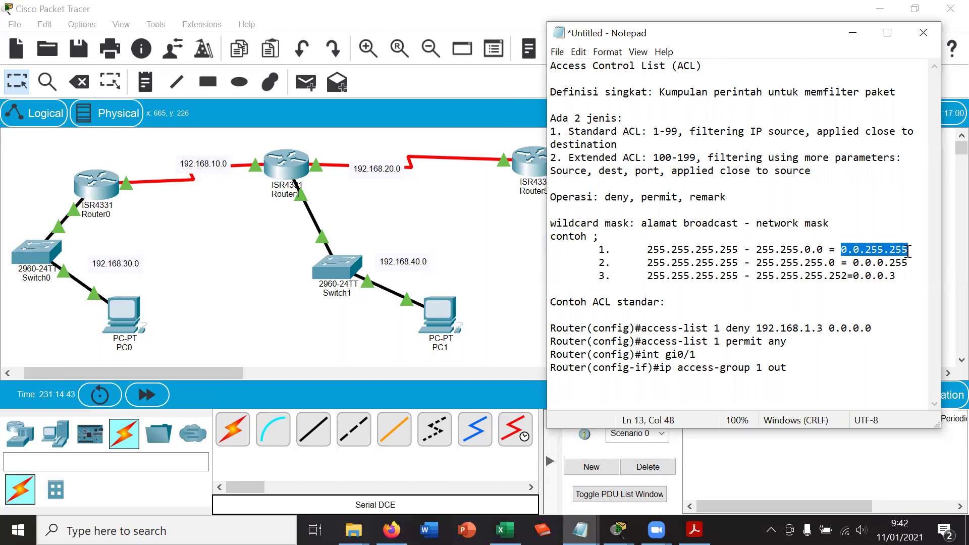
left_click_drag(758, 252, 828, 241)
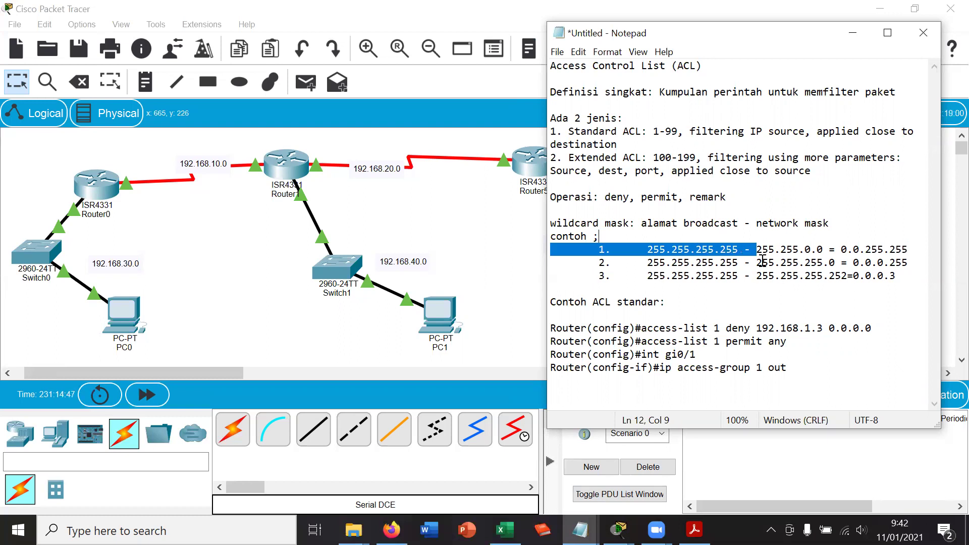
left_click_drag(758, 262, 834, 261)
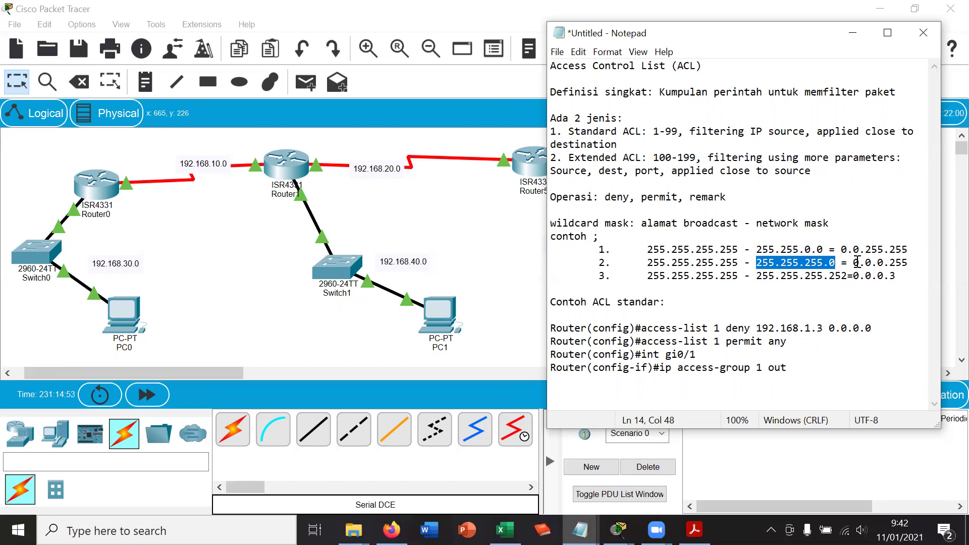
left_click_drag(854, 262, 910, 264)
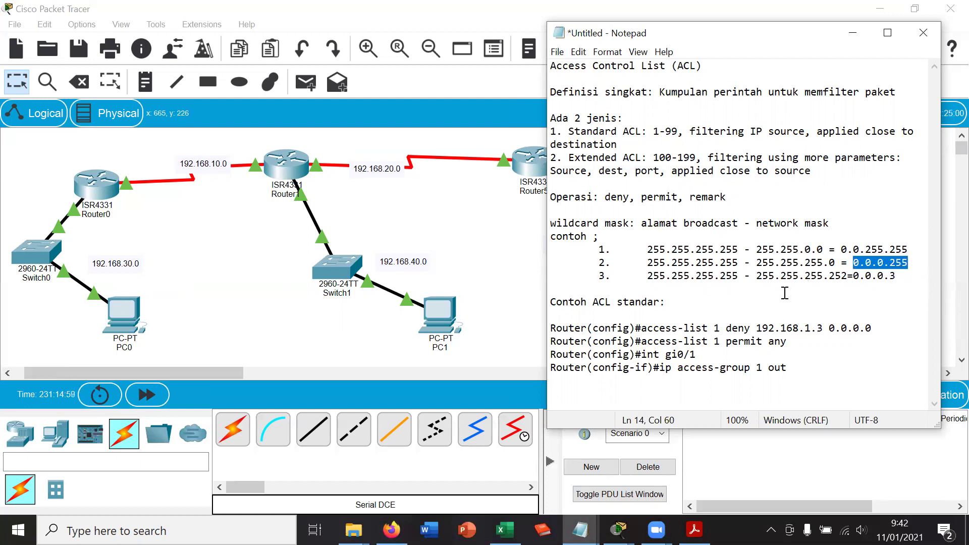
- Compare the broadcast address and results of the first two wildcard examples, and examine the third calculation for mask 255.255.255.252
left_click_drag(646, 244, 733, 245)
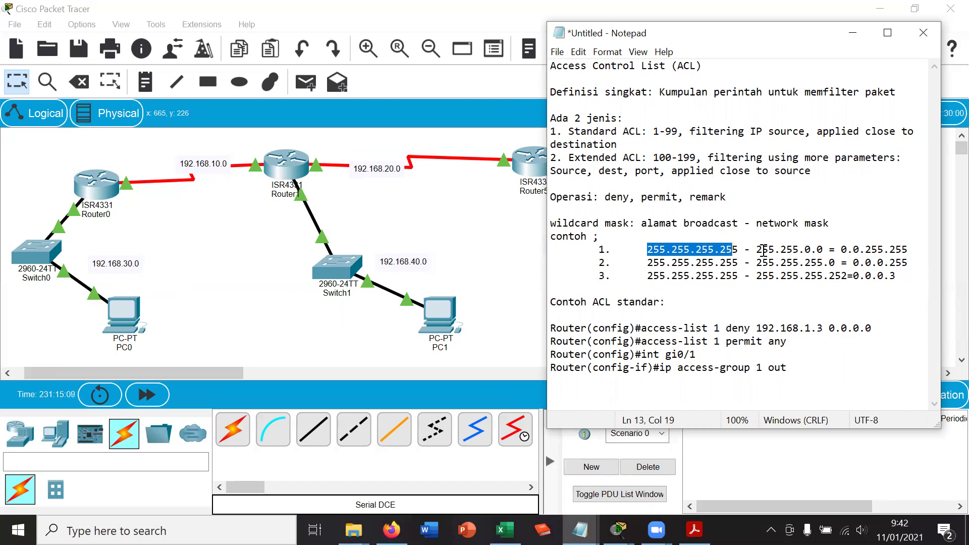
left_click_drag(841, 249, 909, 251)
left_click_drag(853, 263, 902, 262)
left_click_drag(757, 276, 848, 276)
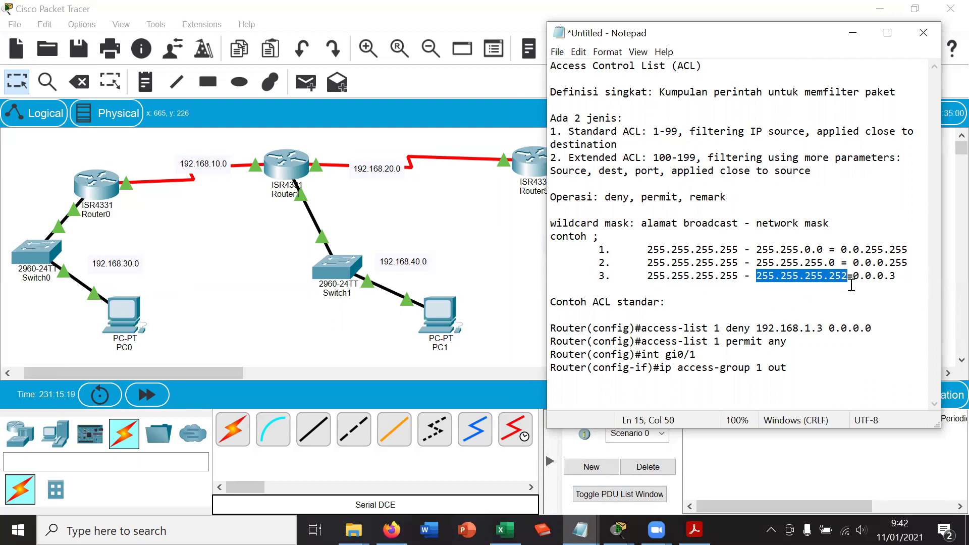
left_click(908, 278)
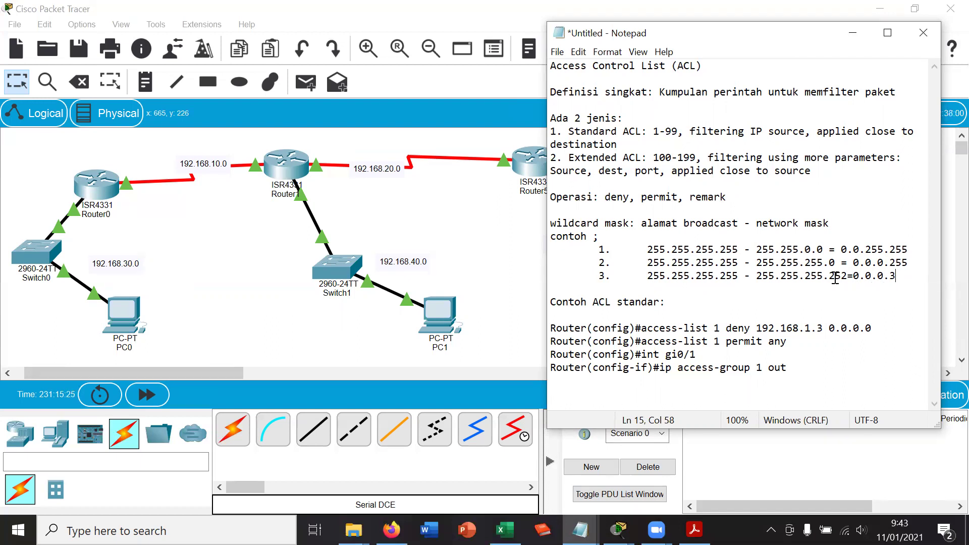
left_click_drag(830, 277, 846, 280)
left_click_drag(889, 278, 895, 279)
left_click(912, 274)
- Review the standard ACL example, examining its two access-list commands and the deny operation with its source address
left_click(586, 315)
left_click_drag(595, 301, 690, 308)
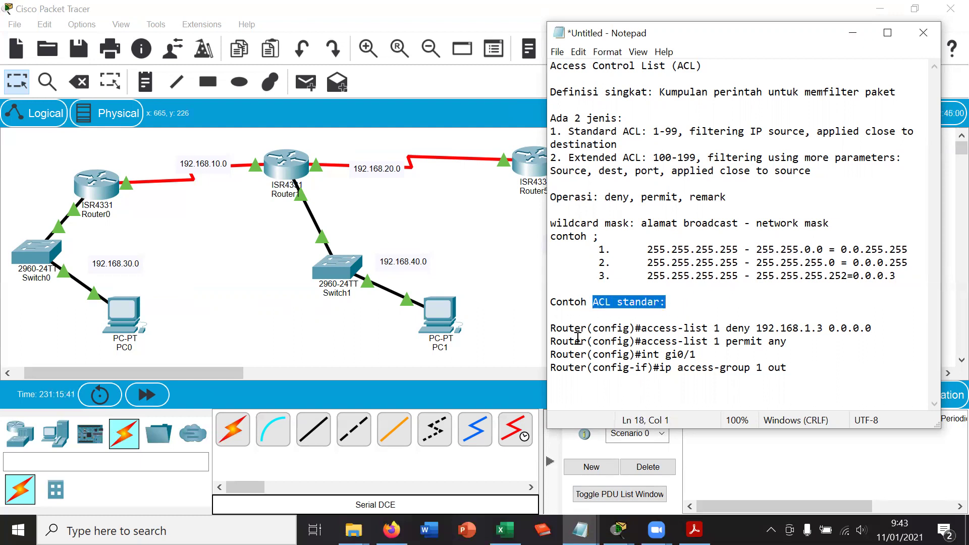
left_click(550, 328)
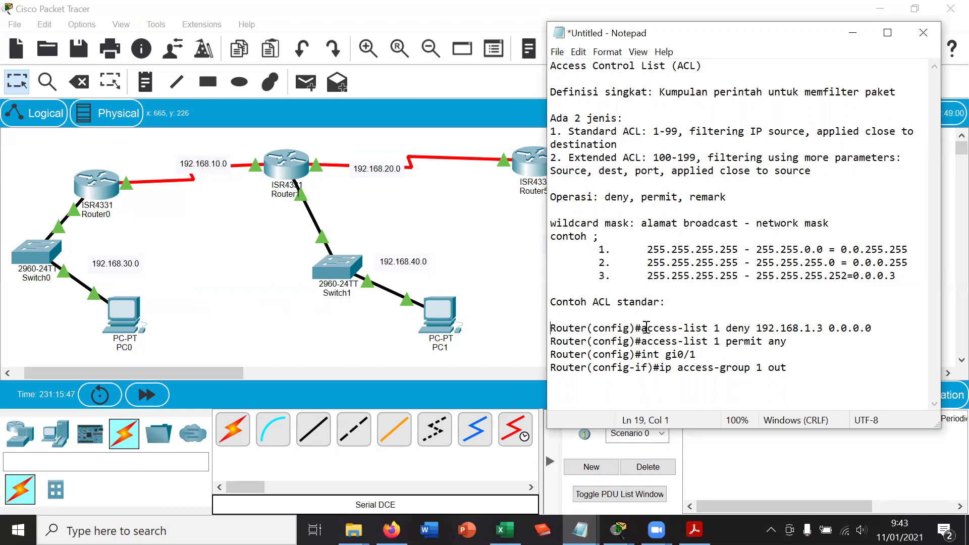
left_click_drag(643, 328, 886, 327)
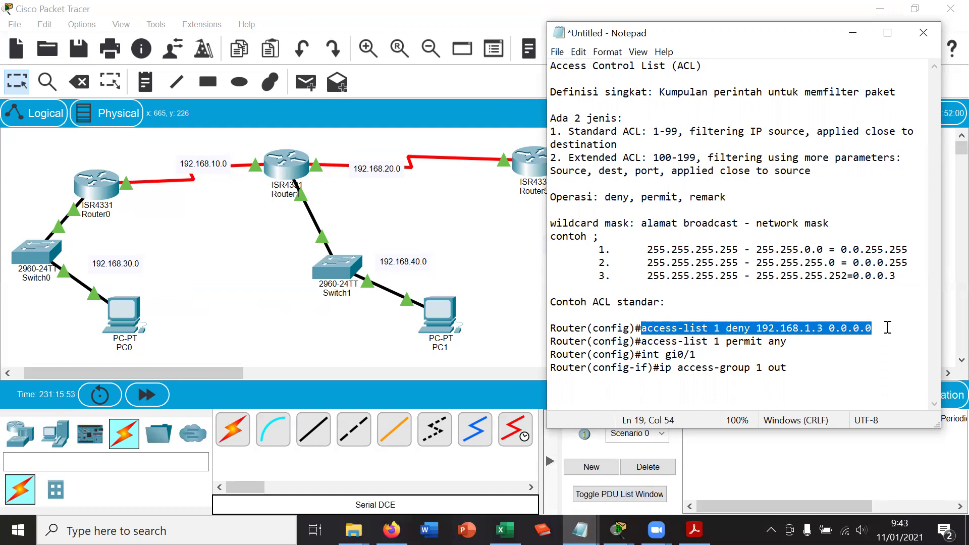
left_click(645, 330)
left_click_drag(641, 329, 806, 337)
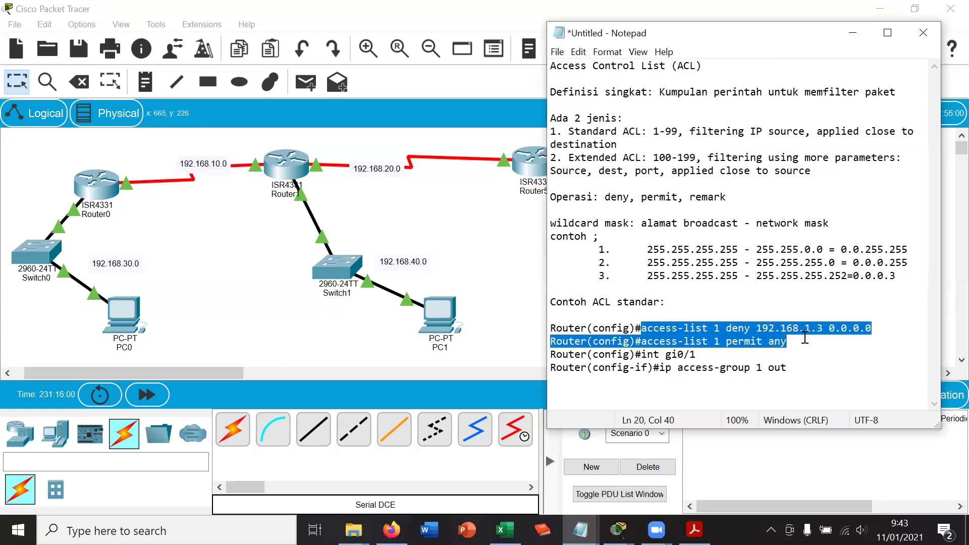
left_click(719, 327)
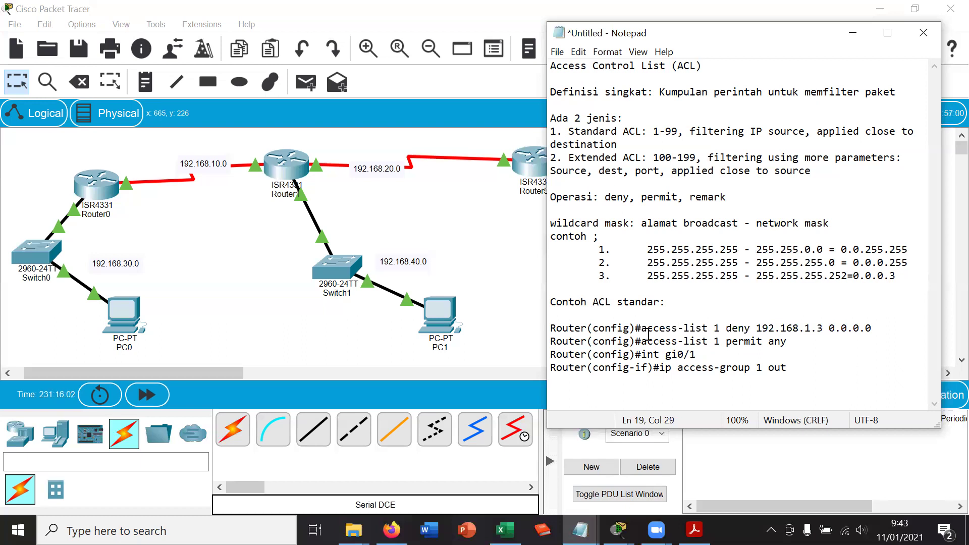
left_click_drag(728, 327, 774, 326)
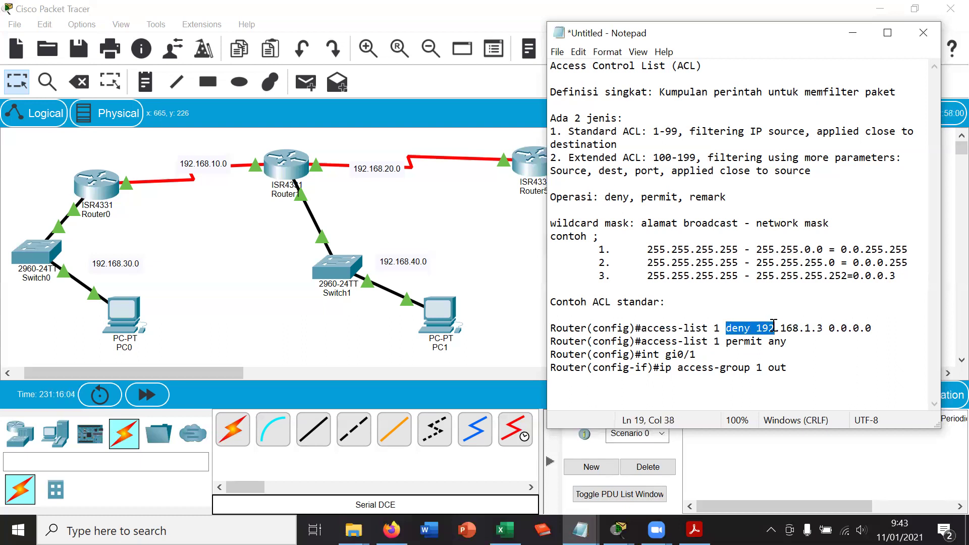
left_click(756, 328)
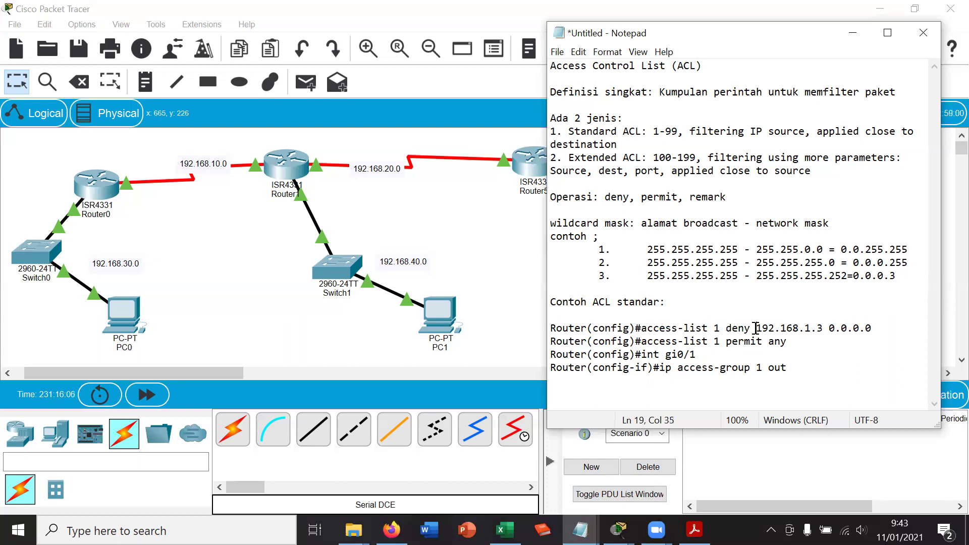
key("Left")
- Switch to Cisco Packet Tracer to examine the PC2 side of the topology, and return to the Notepad notes
left_click_drag(216, 373, 239, 374)
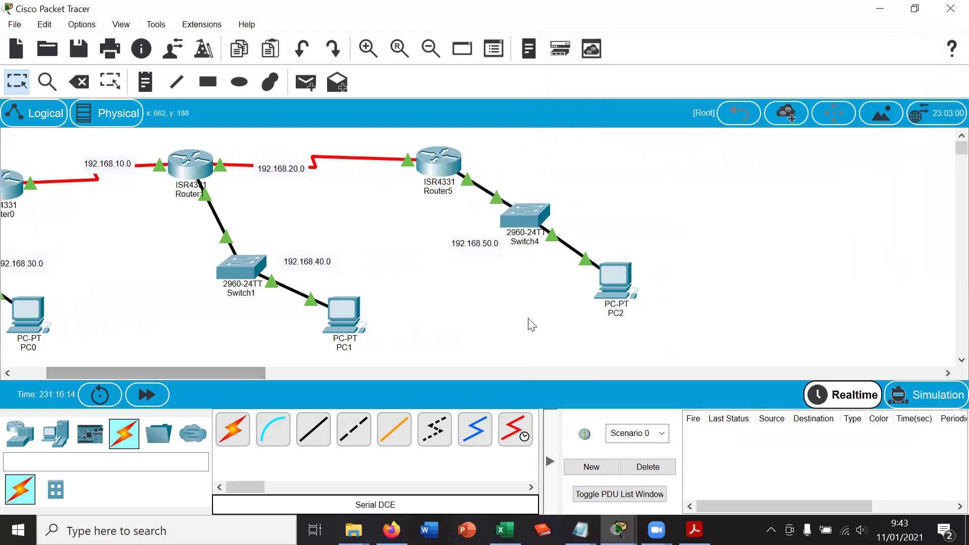
mouse_move(626, 288)
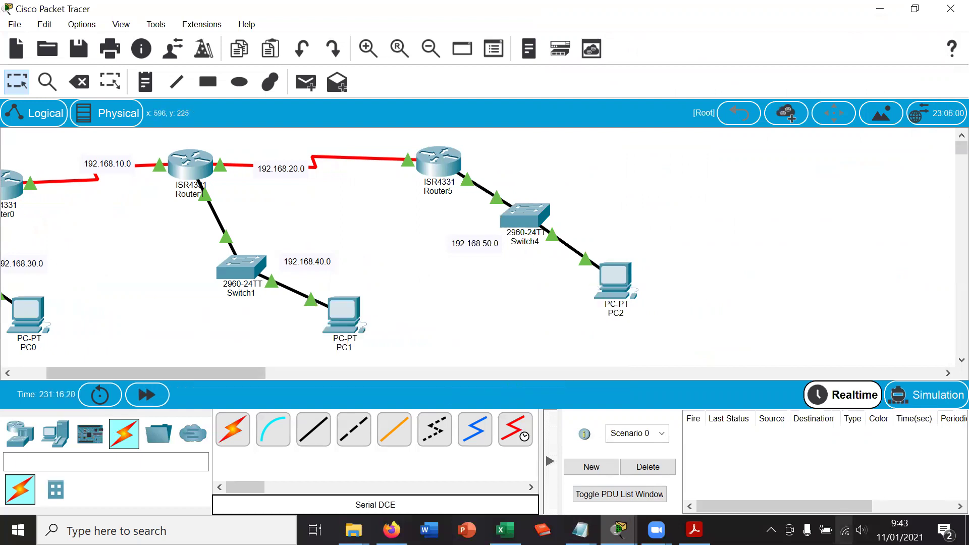
left_click(580, 530)
left_click(676, 475)
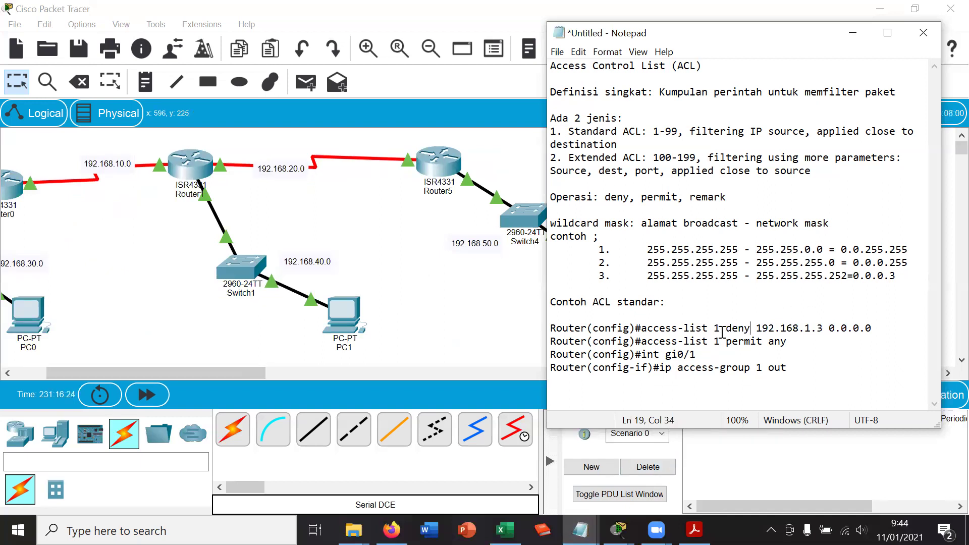
- Compare the deny and permit any operations in the example commands, and review the access-list keyword and list number
left_click_drag(726, 328, 749, 324)
left_click_drag(726, 341, 755, 338)
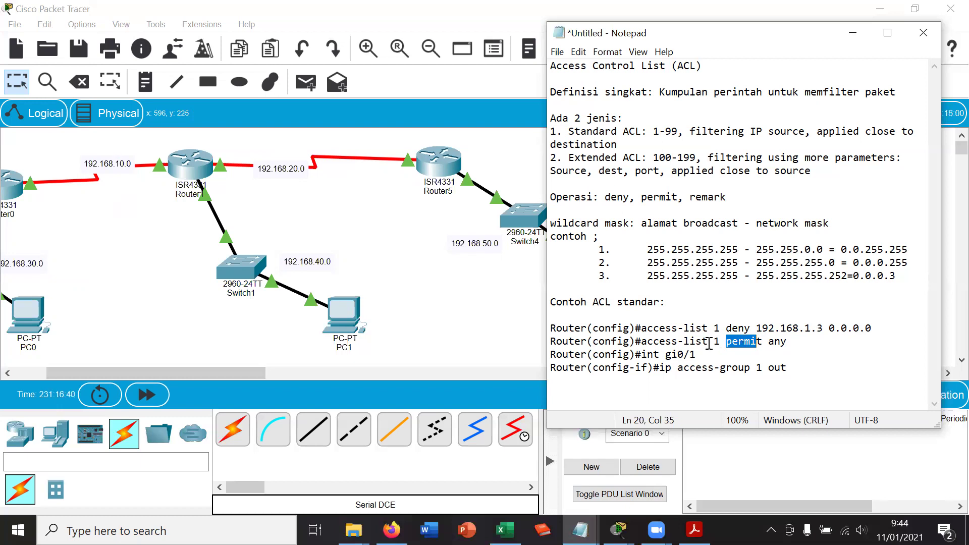
double_click(724, 330)
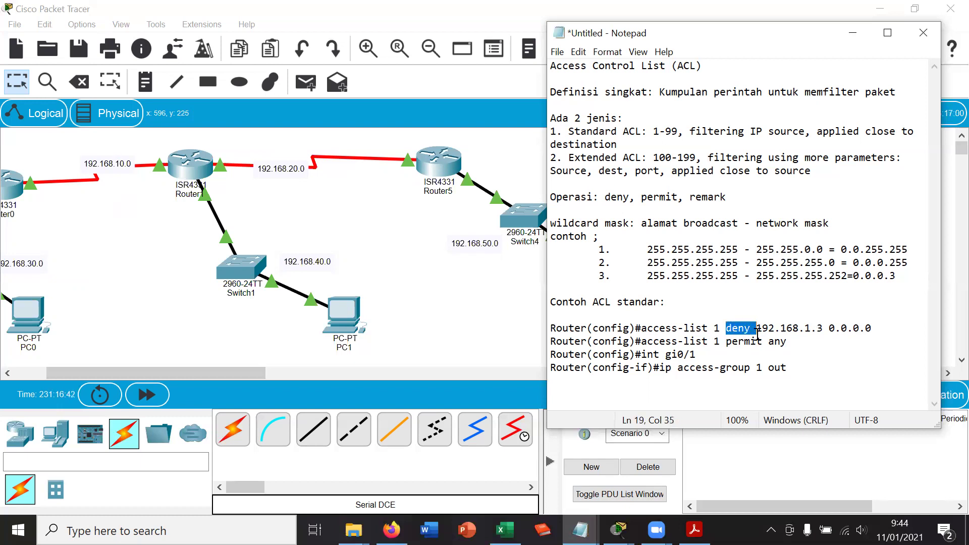
left_click_drag(726, 342, 799, 348)
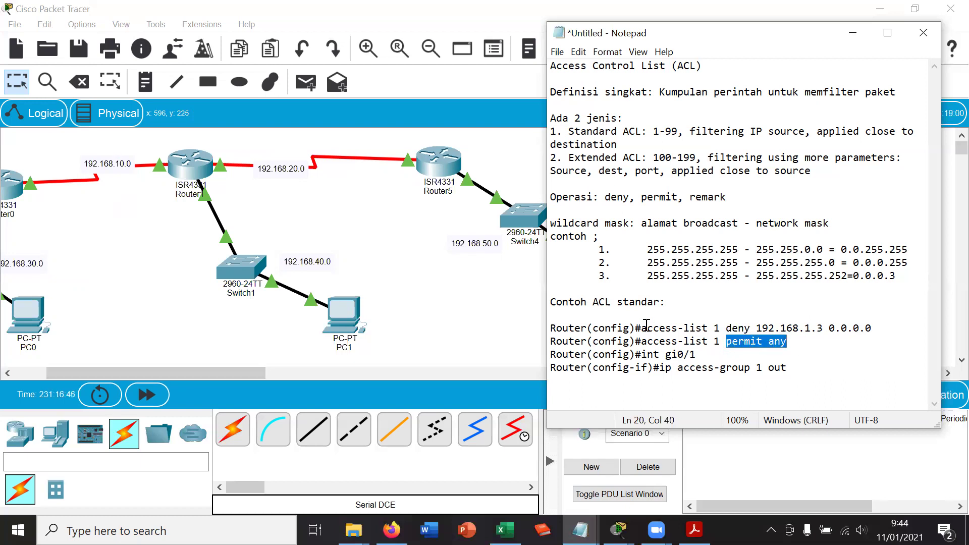
left_click_drag(644, 328, 712, 327)
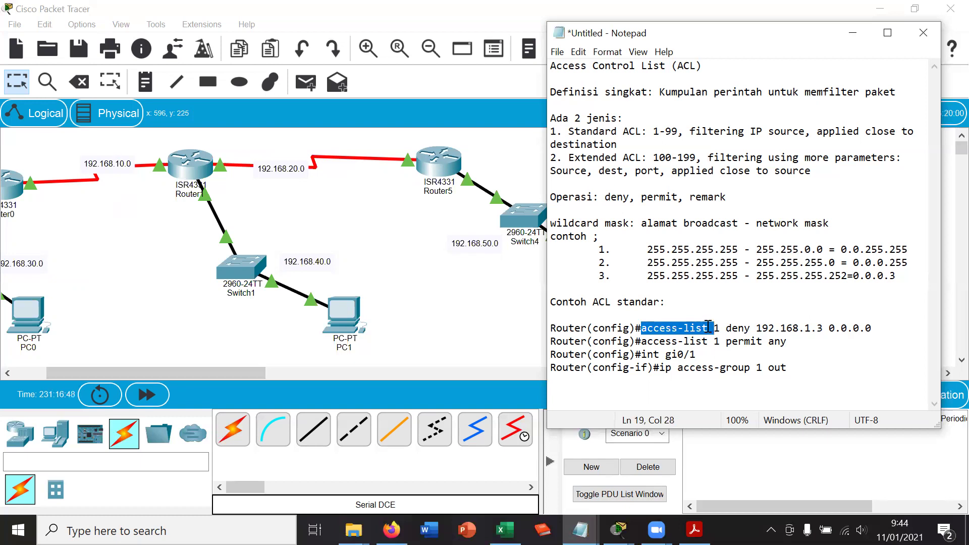
left_click(716, 327)
left_click(728, 328)
- Examine the 0.0.0.0 wildcard mask in the deny command against the third wildcard calculation for mask 255.255.255.252
left_click_drag(733, 327, 872, 328)
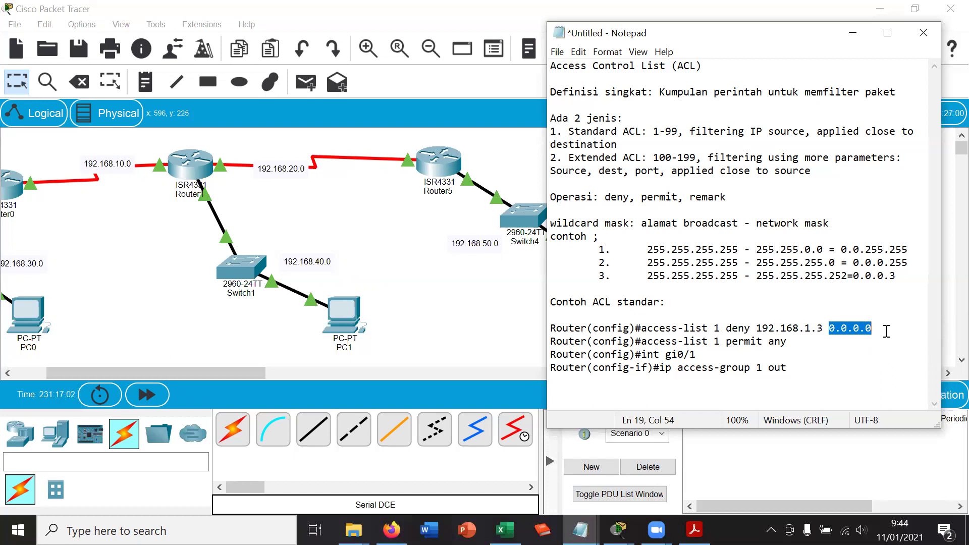
left_click(842, 328)
left_click_drag(829, 328, 874, 329)
left_click_drag(760, 279, 805, 286)
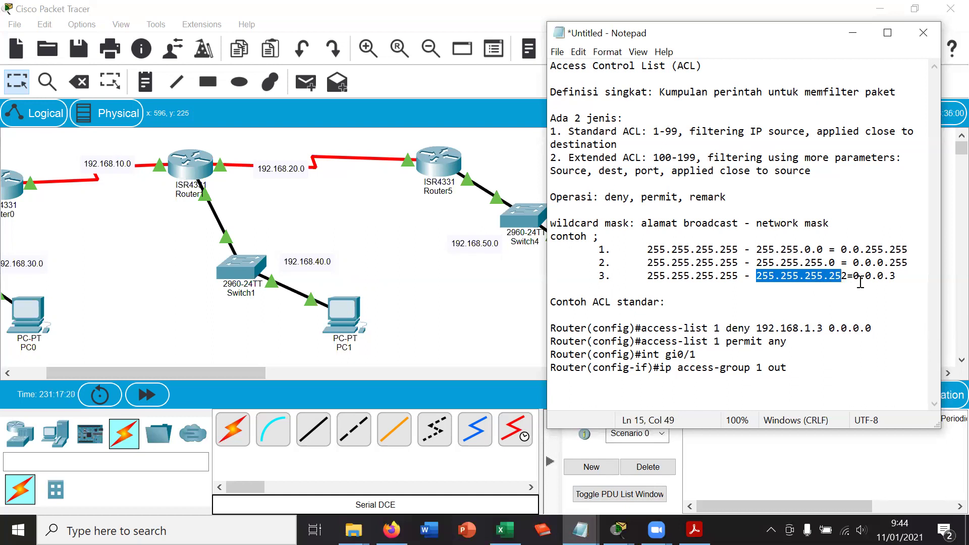
left_click_drag(857, 277, 897, 277)
left_click_drag(830, 328, 872, 328)
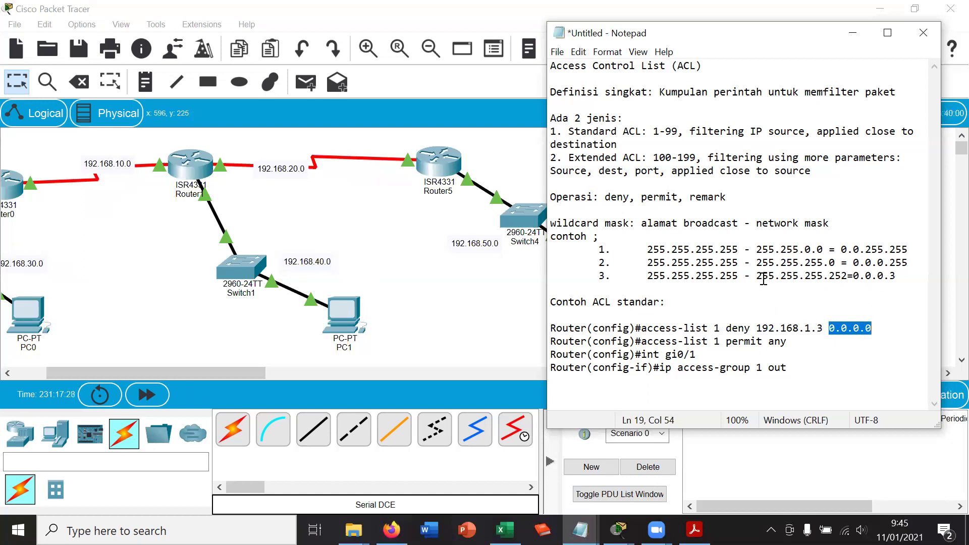
left_click_drag(756, 279, 847, 279)
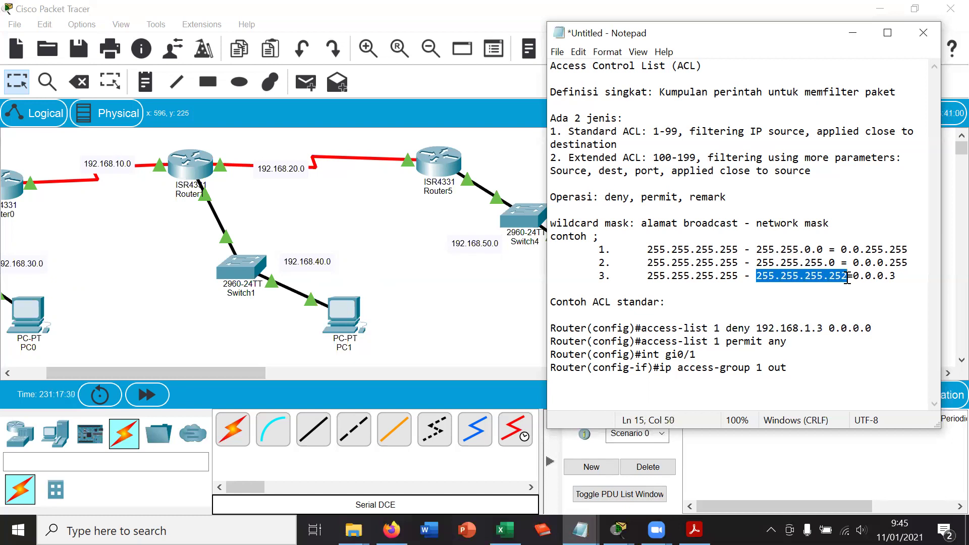
left_click(810, 328)
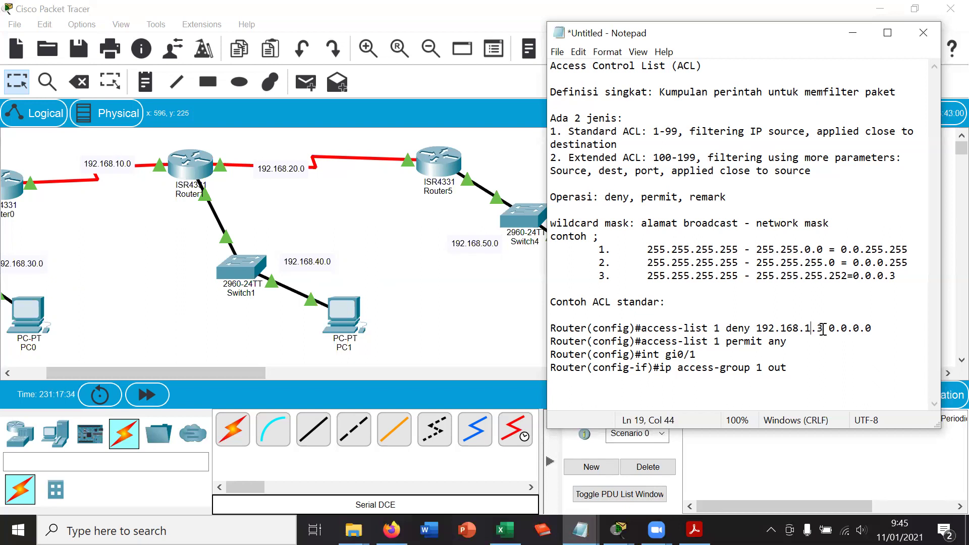
left_click_drag(828, 330, 873, 330)
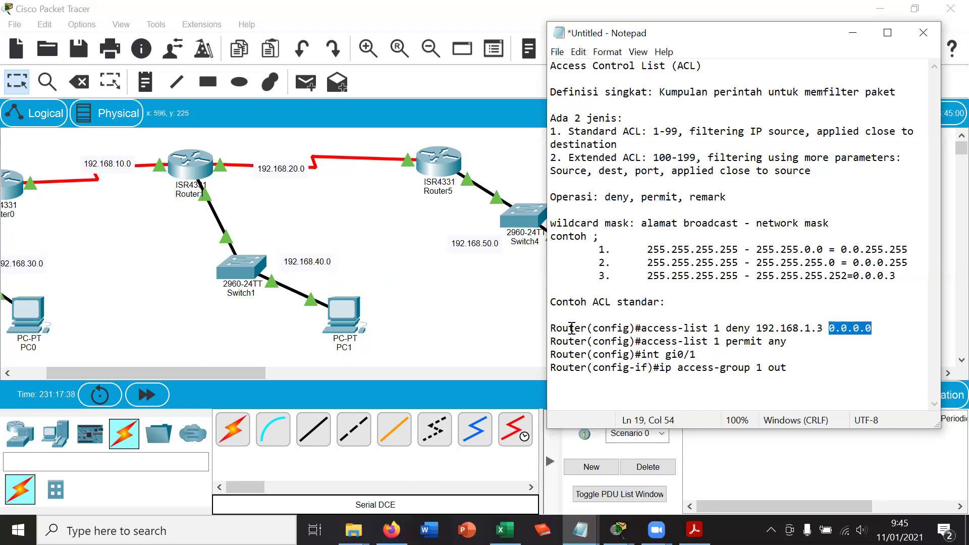
- Review the two parts of the standard ACL example: the access-list rules and the interface gi0/1 access-group commands on the router
left_click_drag(549, 328, 798, 343)
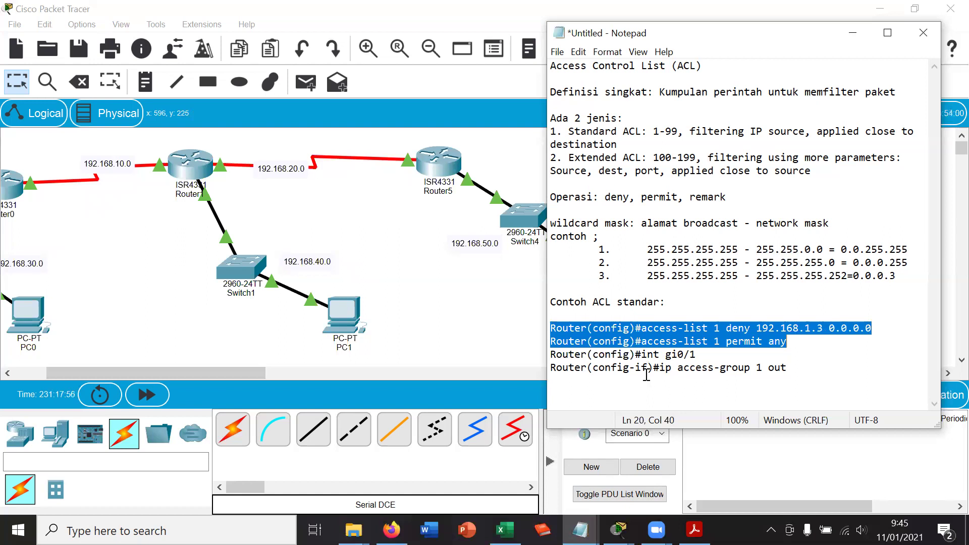
left_click(651, 359)
left_click(553, 355)
left_click_drag(553, 355, 794, 368)
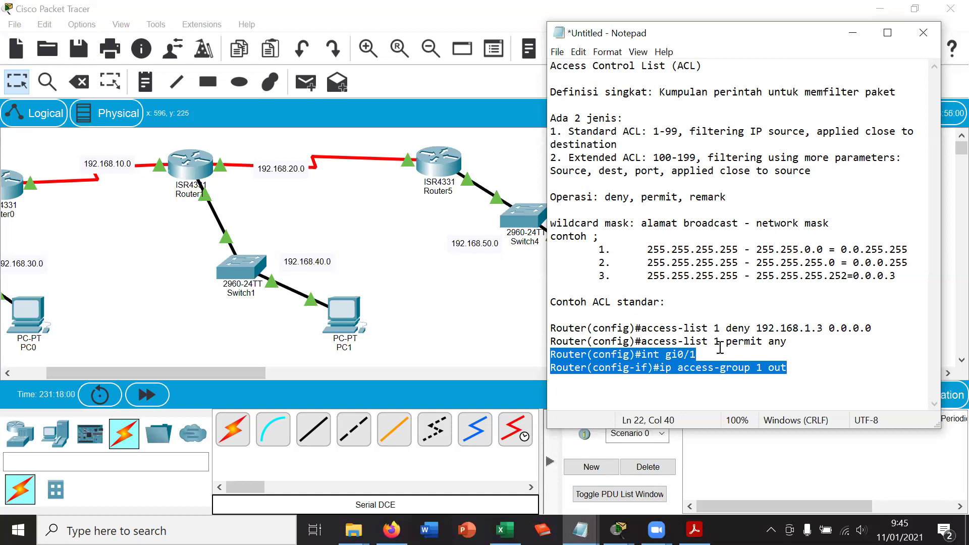
left_click(711, 367)
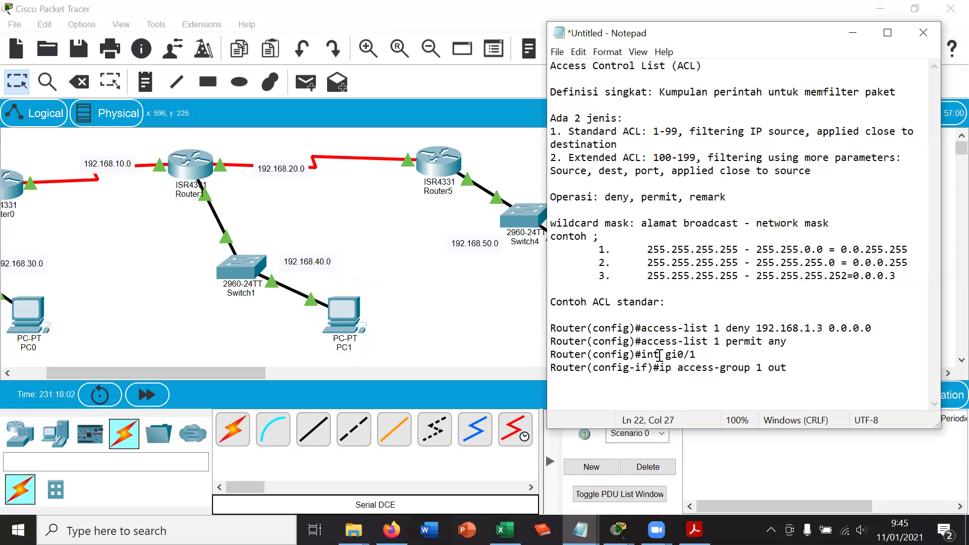
left_click_drag(550, 355, 593, 354)
left_click(576, 357)
left_click_drag(552, 354, 590, 354)
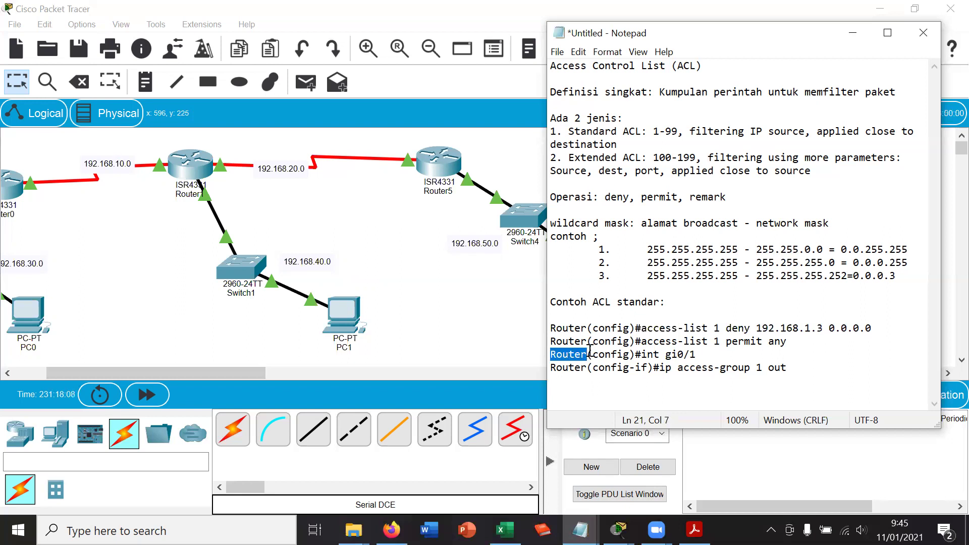
left_click(566, 357)
left_click_drag(550, 355, 588, 356)
left_click_drag(599, 329, 695, 337)
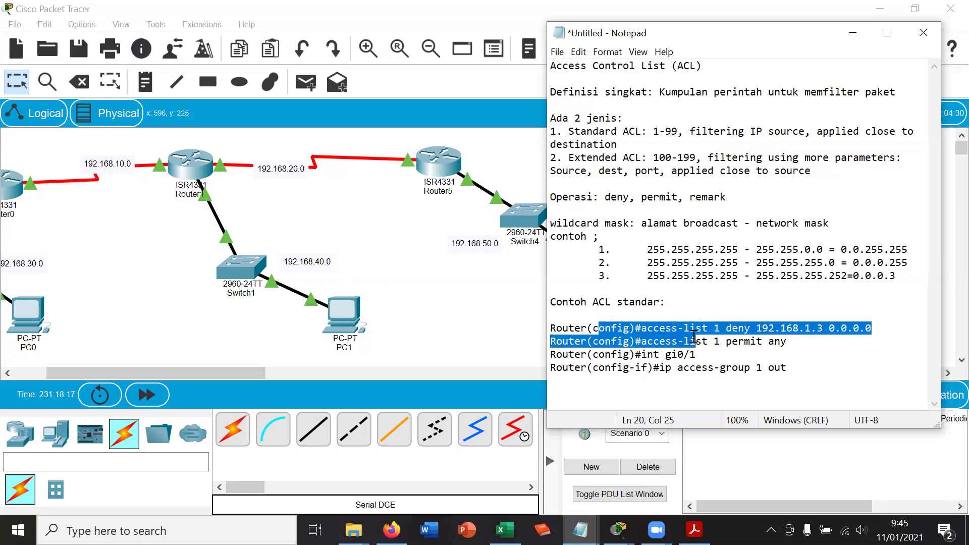
- Examine the int gi0/1 command and the ip access-group 1 out command in the standard ACL example
left_click(582, 356)
left_click_drag(557, 351, 697, 353)
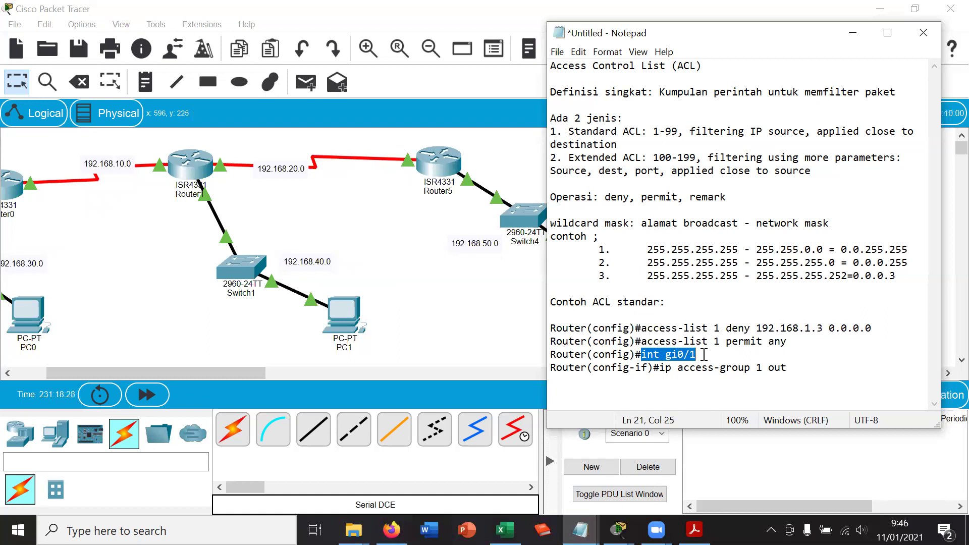
left_click_drag(661, 367, 788, 369)
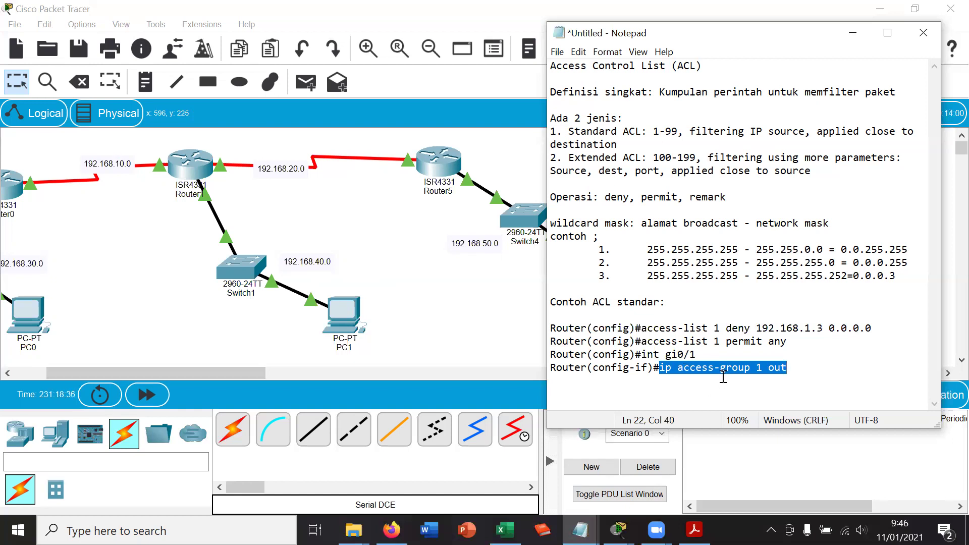
- Compare the list number in the access-group command with the access-list rules, and review its out direction
left_click(755, 368)
left_click(762, 365)
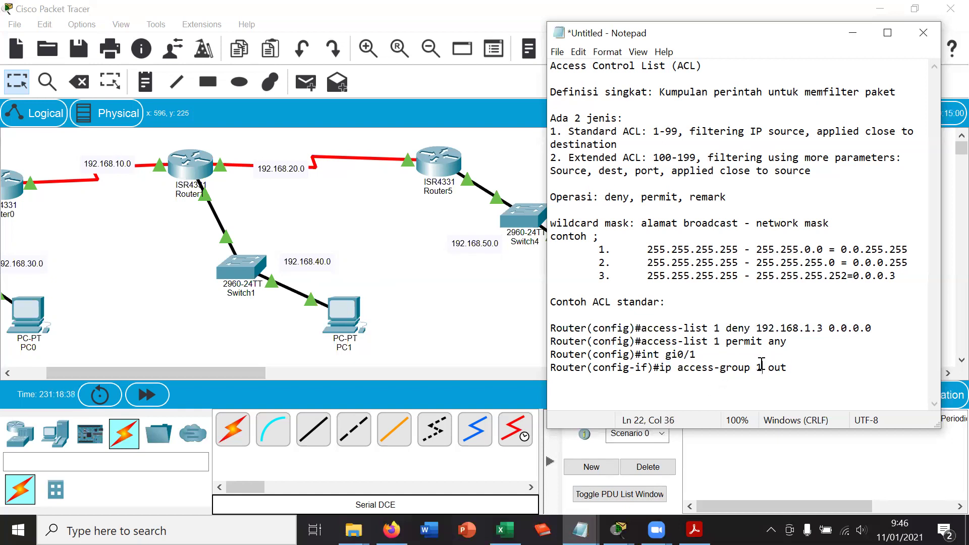
double_click(759, 367)
left_click(713, 342)
left_click(759, 360)
left_click_drag(759, 359, 793, 371)
left_click(768, 368)
- Switch to Cisco Packet Tracer to examine Router0's interface towards Switch0, and return to the Notepad notes
left_click(213, 325)
left_click_drag(222, 374, 195, 374)
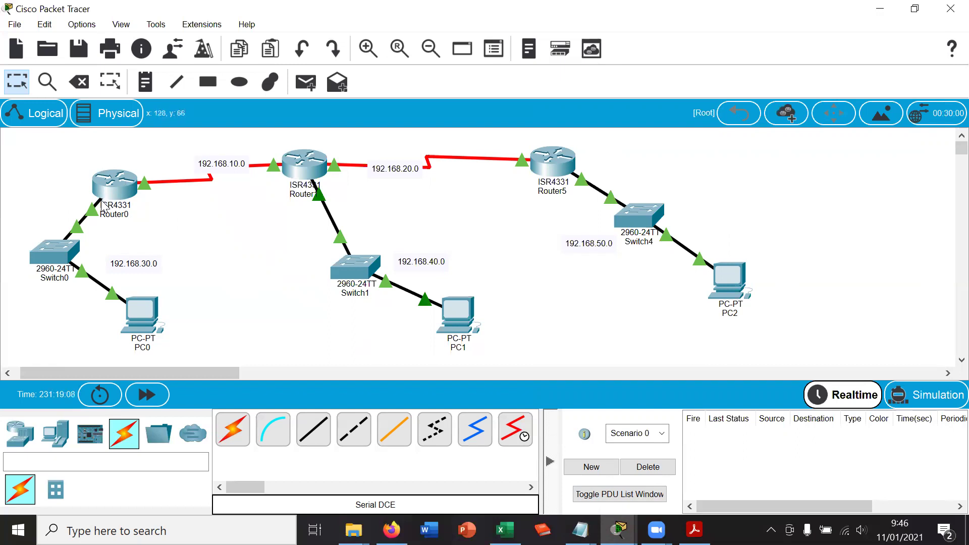
mouse_move(99, 205)
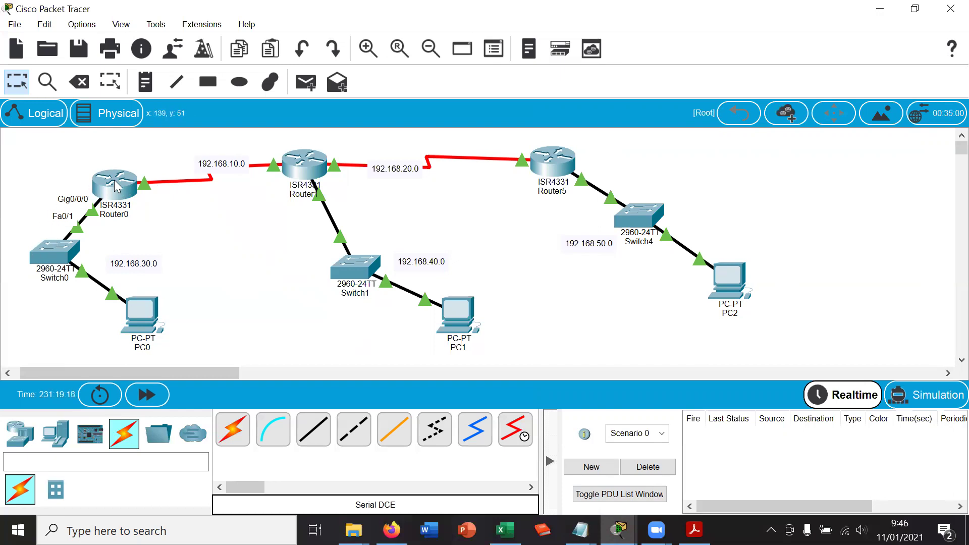
mouse_move(114, 188)
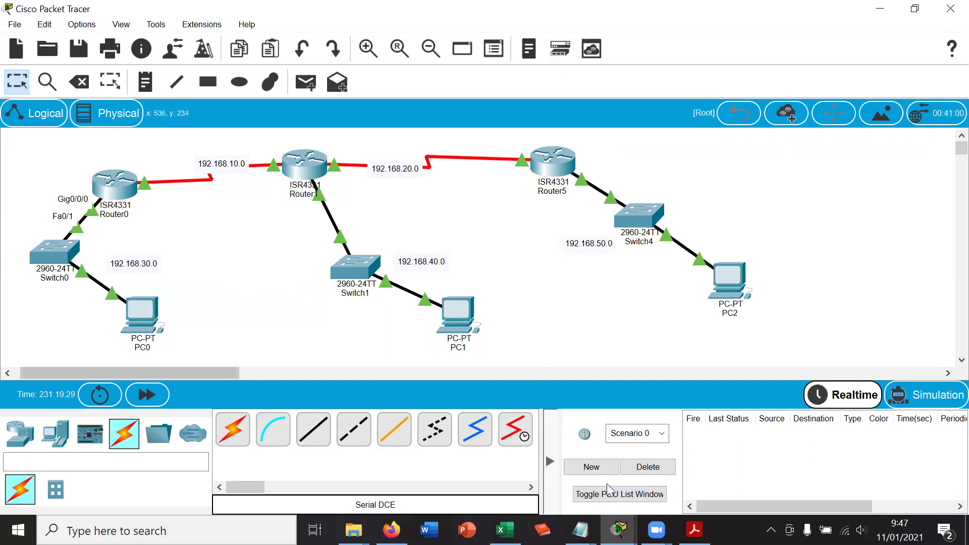
left_click(580, 530)
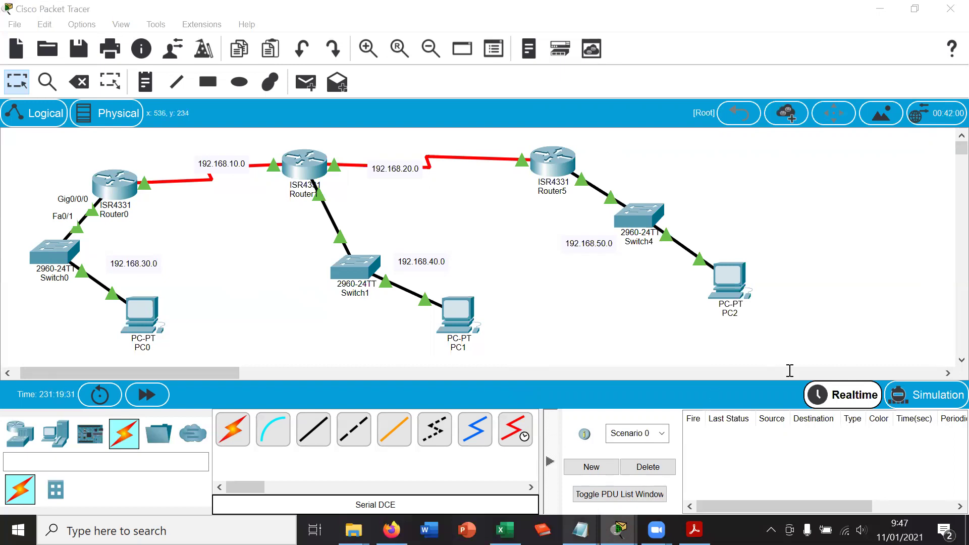
- Review the four example ACL commands and the theory notes above them, and minimize Notepad
left_click_drag(556, 328, 801, 372)
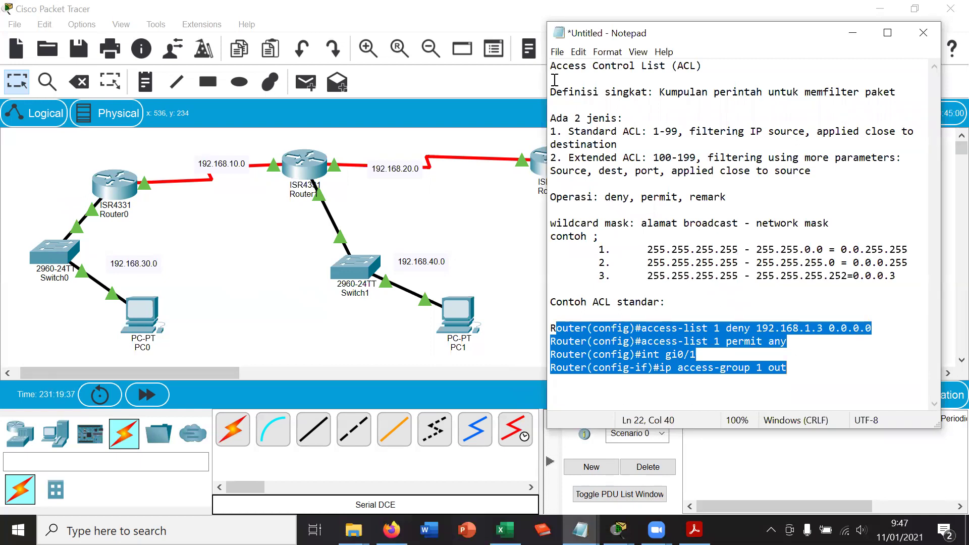
left_click_drag(550, 65, 904, 280)
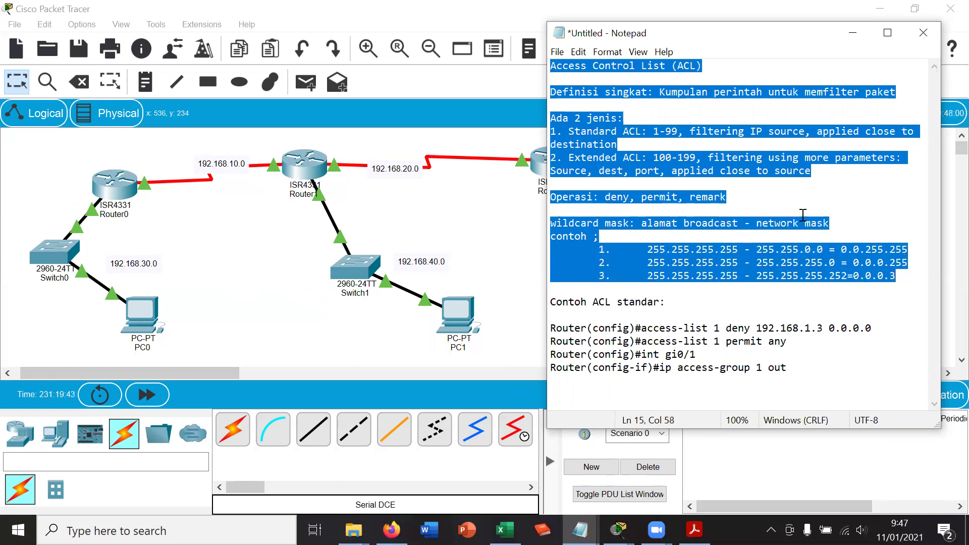
left_click(776, 195)
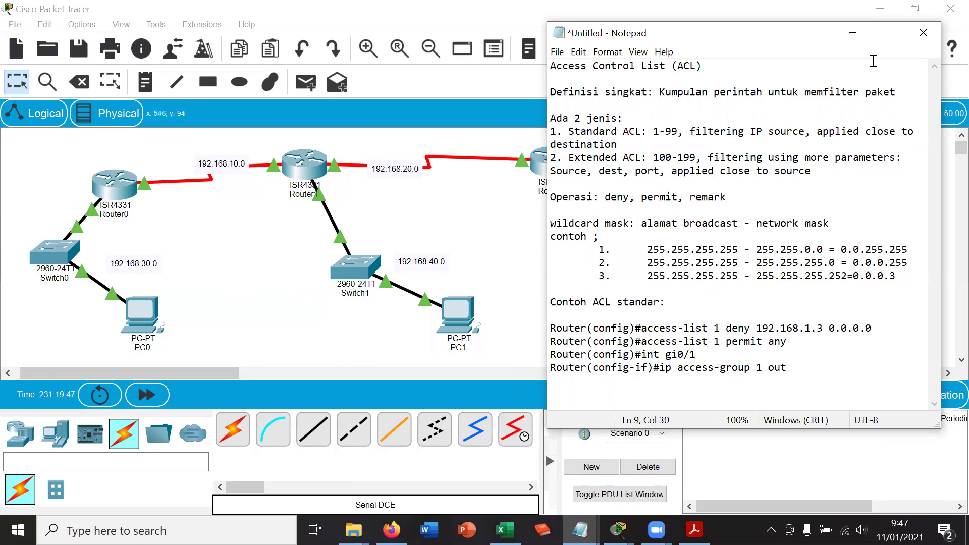
left_click(853, 35)
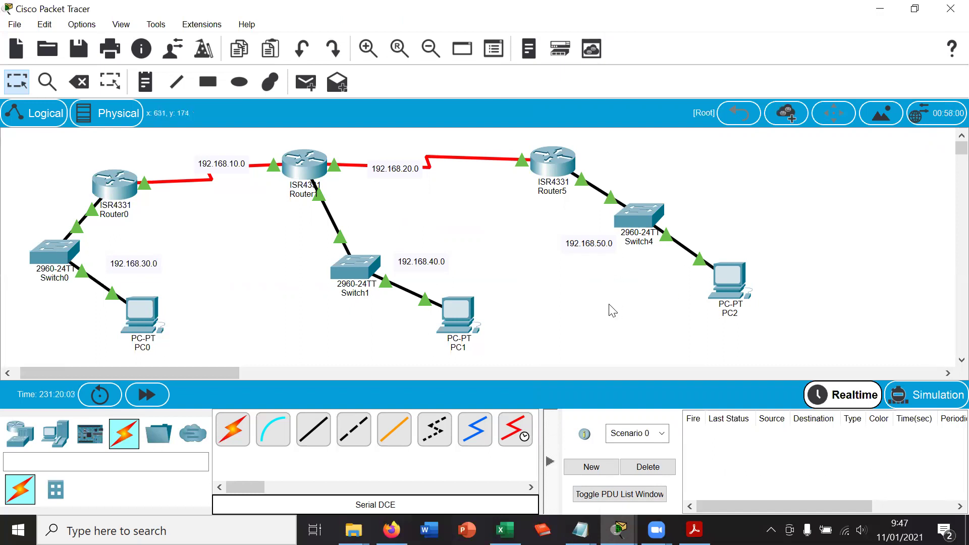
- Add a new PC below Switch4 and connect it to the switch's FastEthernet0/3 port with a copper straight-through cable
left_click(55, 435)
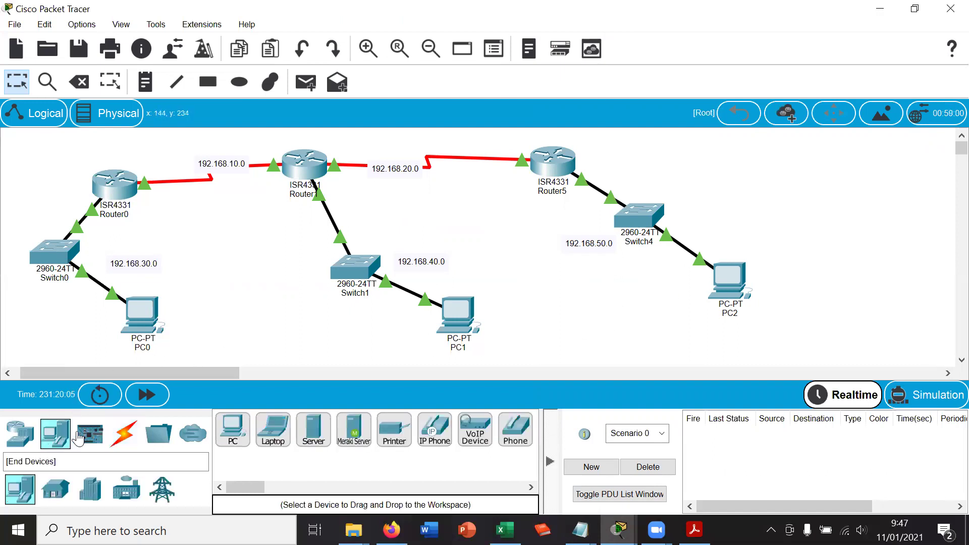
left_click_drag(232, 429, 620, 301)
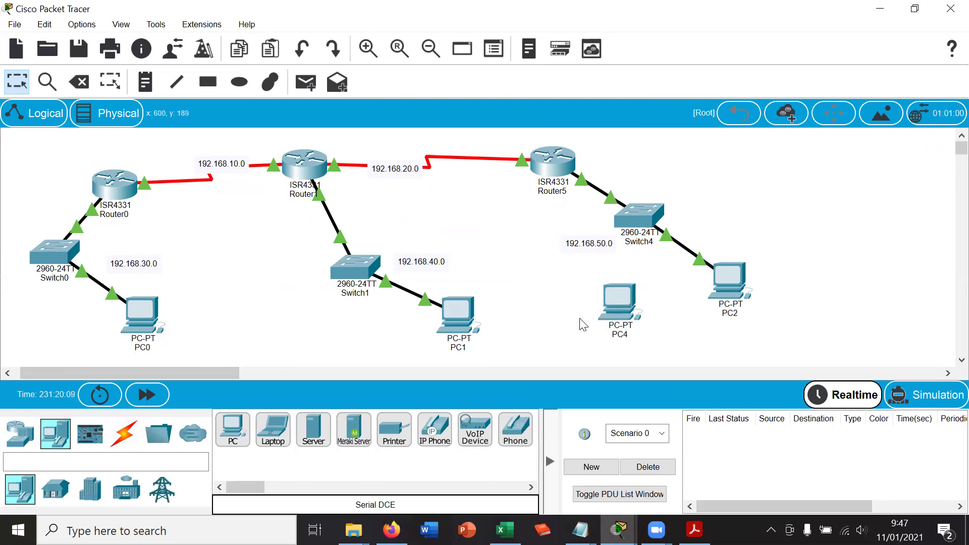
left_click(123, 433)
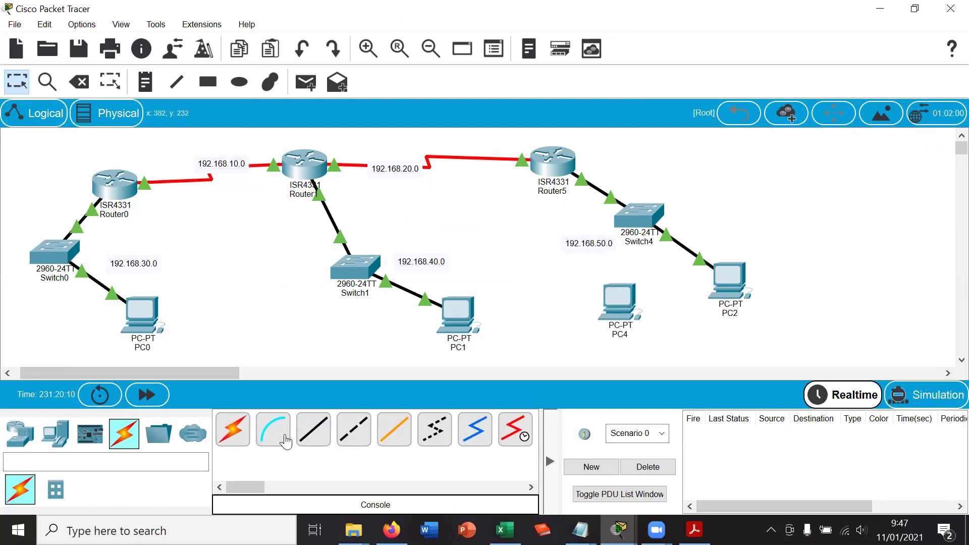
left_click(313, 429)
left_click(629, 295)
left_click(677, 350)
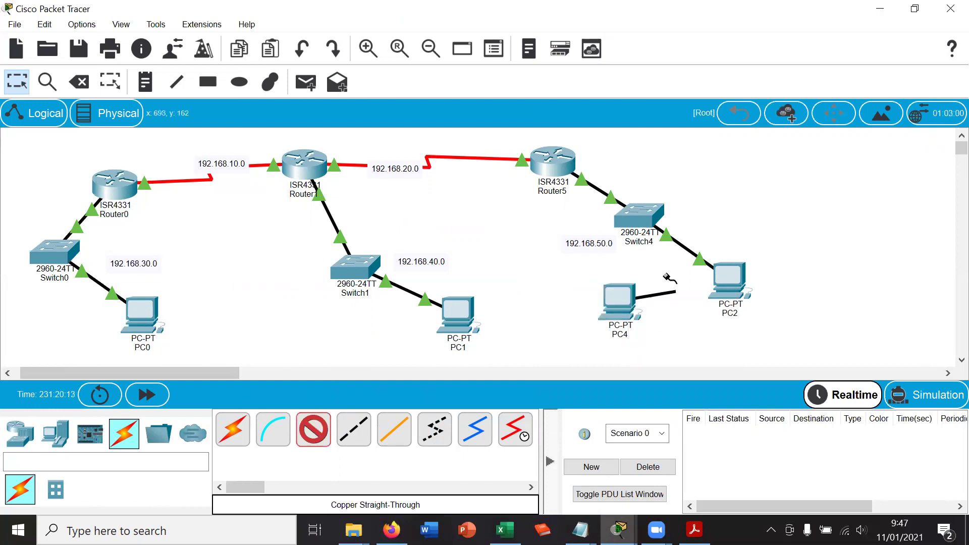
left_click(647, 218)
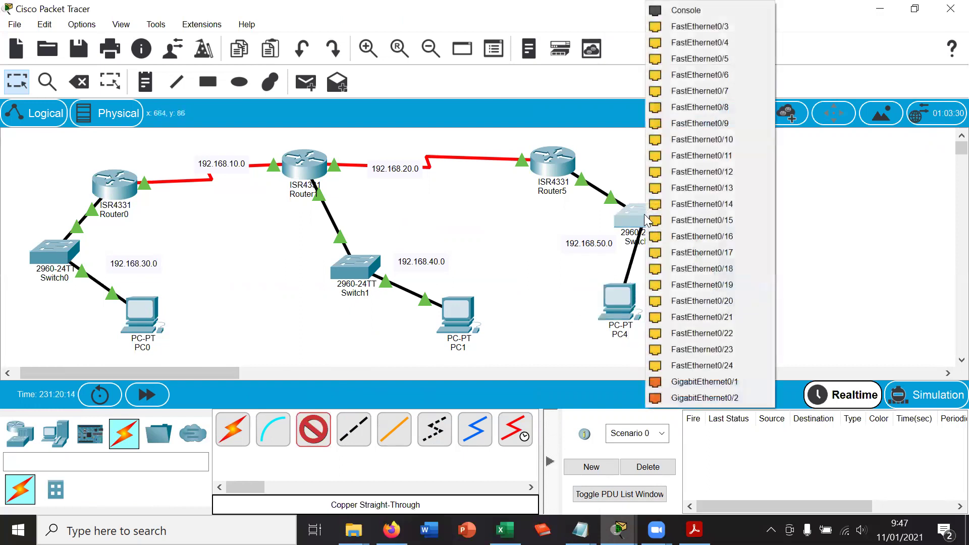
left_click(706, 27)
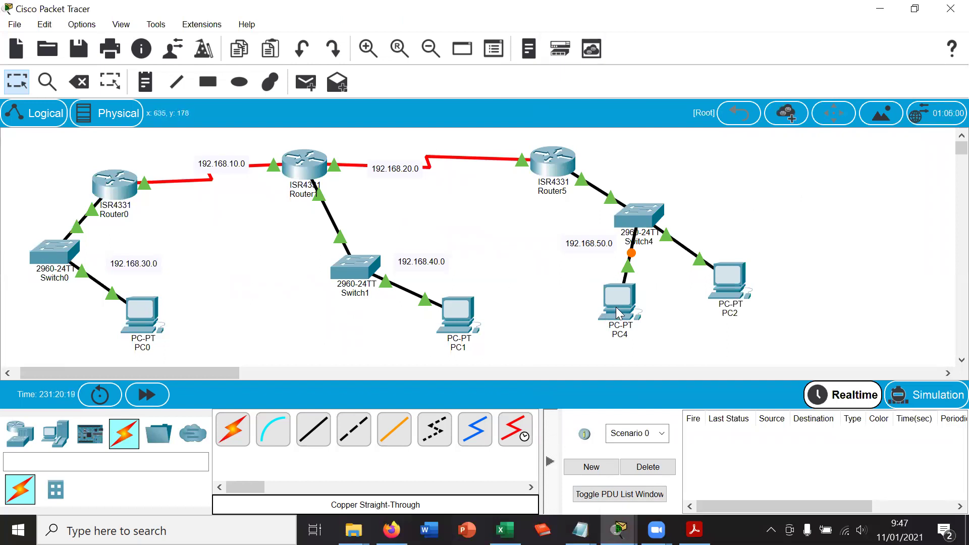
- Check PC2's addressing, and give PC4 the static IPv4 address 192.168.50.4 with subnet mask 255.255.255.0
mouse_move(617, 308)
mouse_move(730, 289)
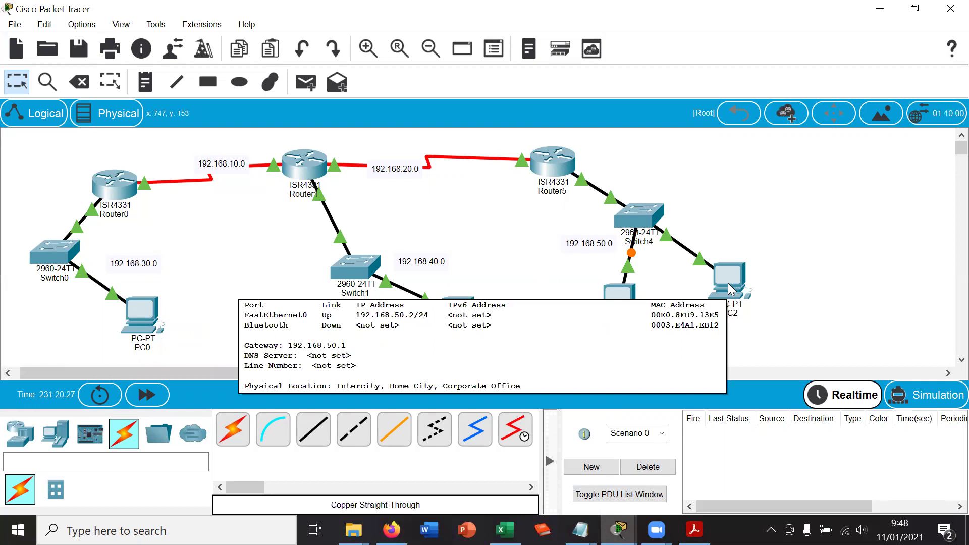
mouse_move(646, 215)
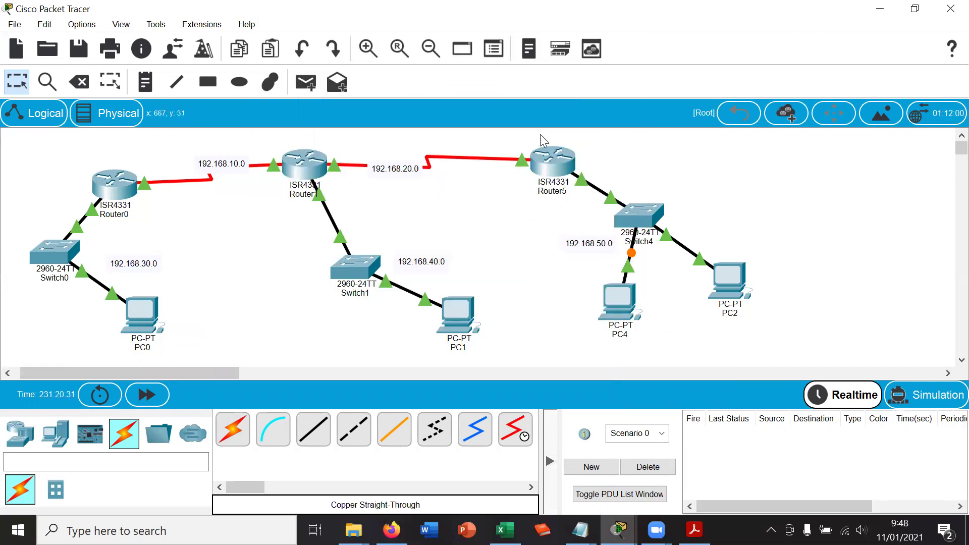
left_click(617, 303)
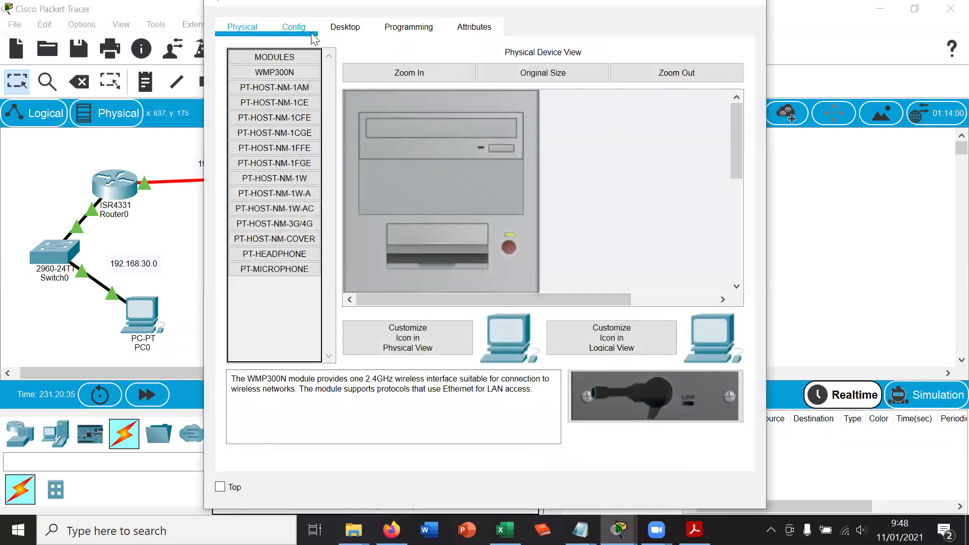
left_click(302, 29)
left_click(354, 30)
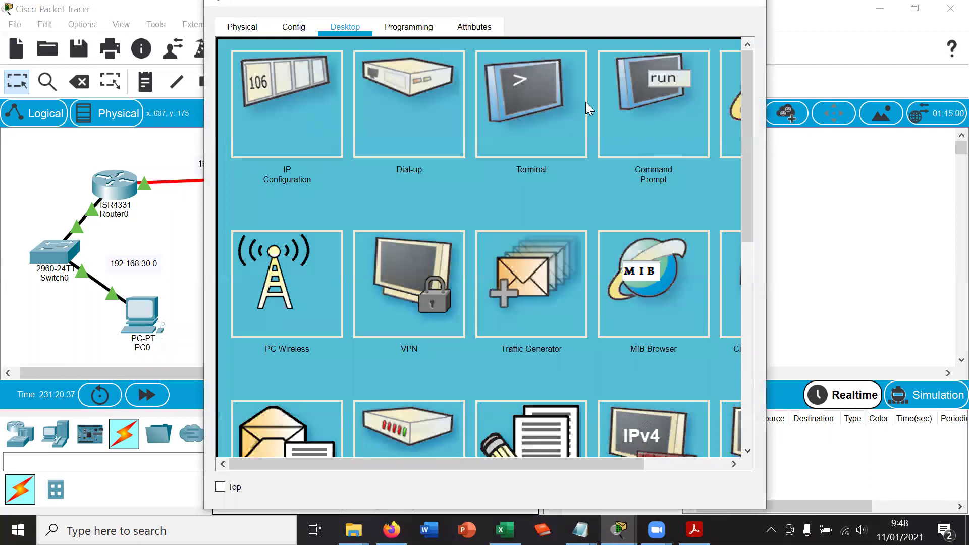
left_click(260, 116)
left_click(432, 157)
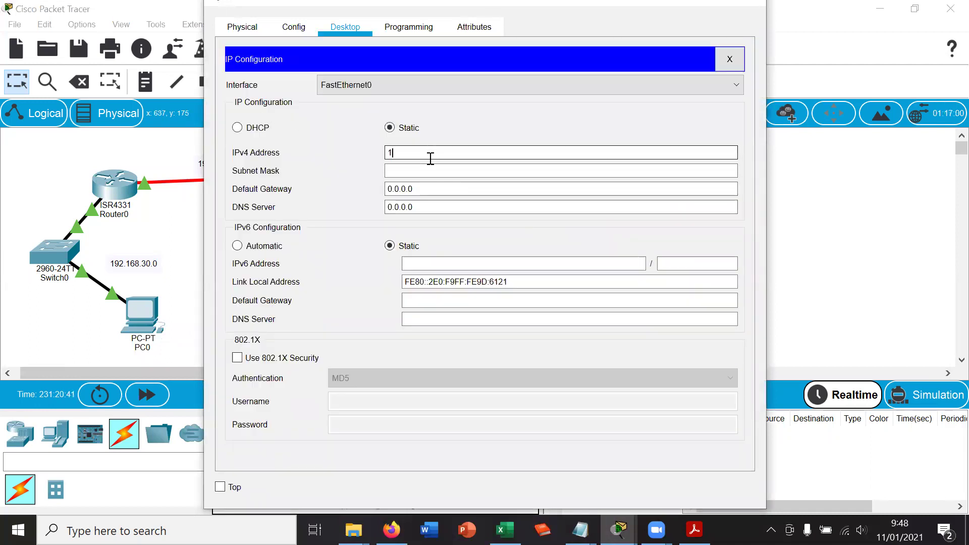
type("192.168.50.4")
left_click(420, 172)
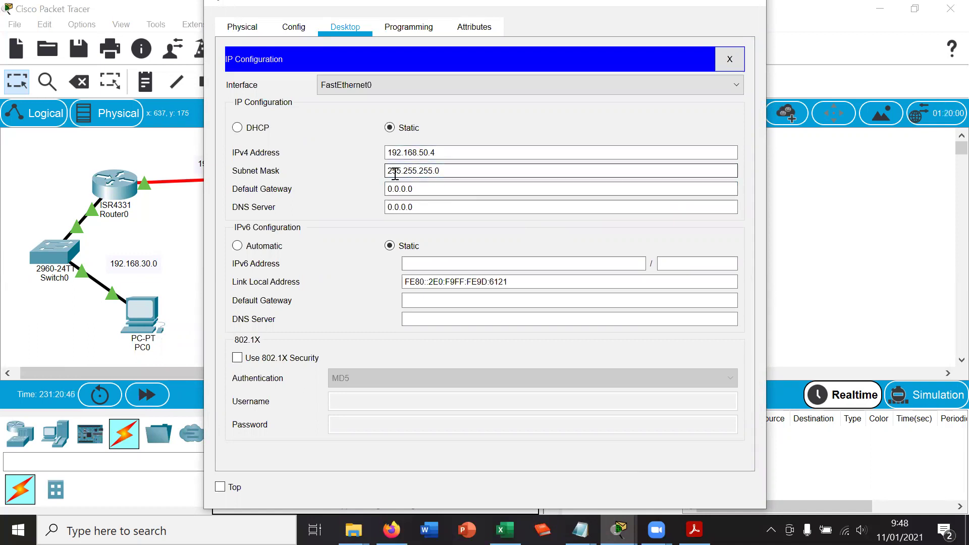
- Set PC4's default gateway to 192.168.50.1 and close its configuration window
left_click_drag(388, 171, 371, 189)
type("192.168.5")
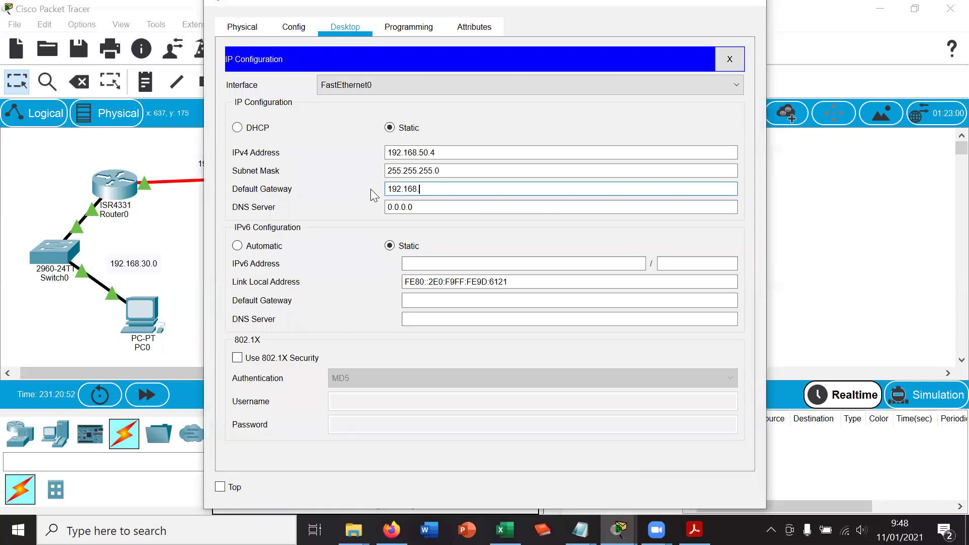
type("0.1")
left_click(218, 487)
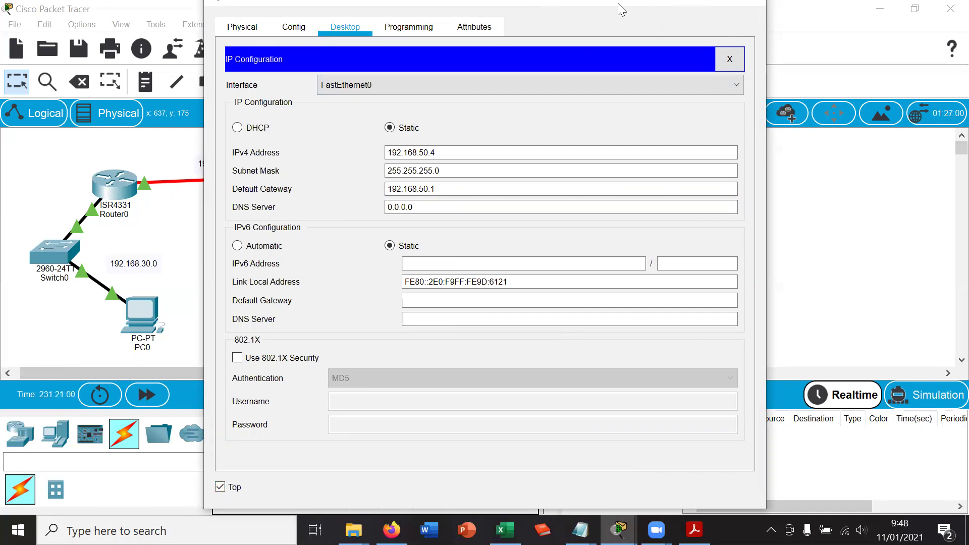
left_click_drag(623, 2, 619, 32)
left_click(743, 25)
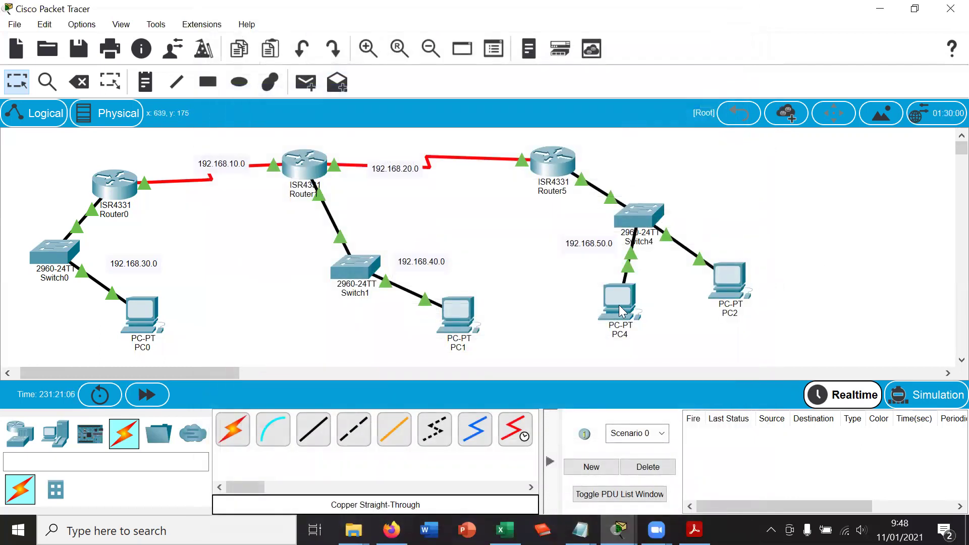
- Ping 192.168.30.1 from PC2's command prompt
mouse_move(622, 310)
left_click(734, 275)
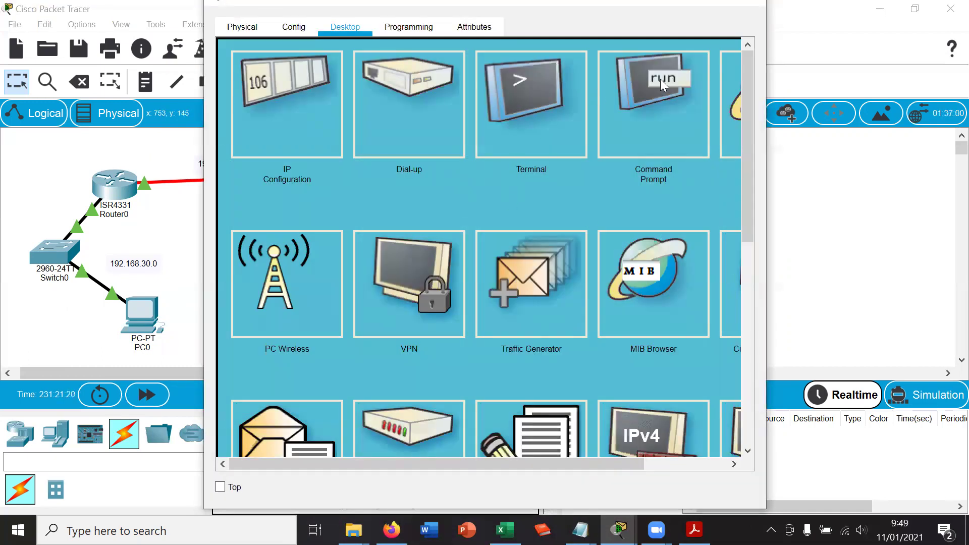
left_click(637, 97)
scroll(637, 202, "down", 10)
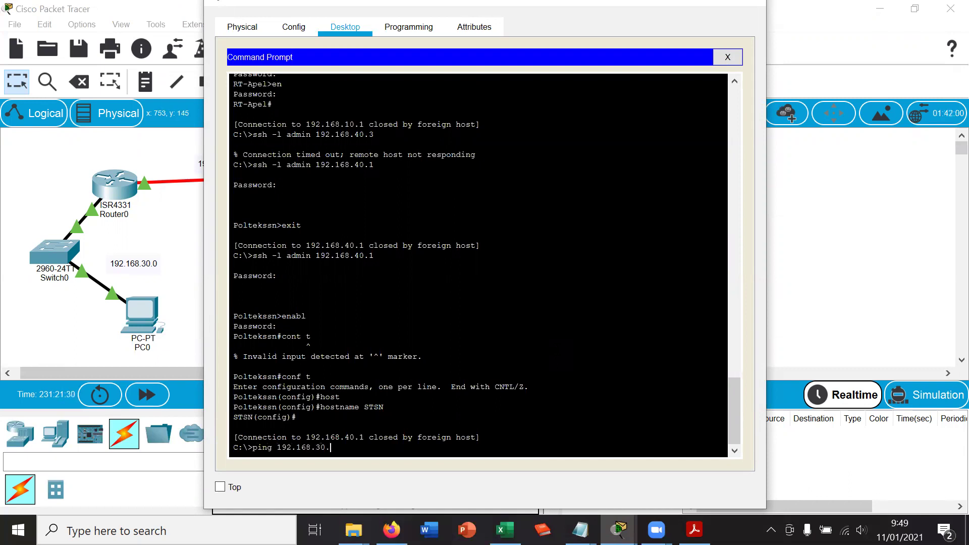
key("Return")
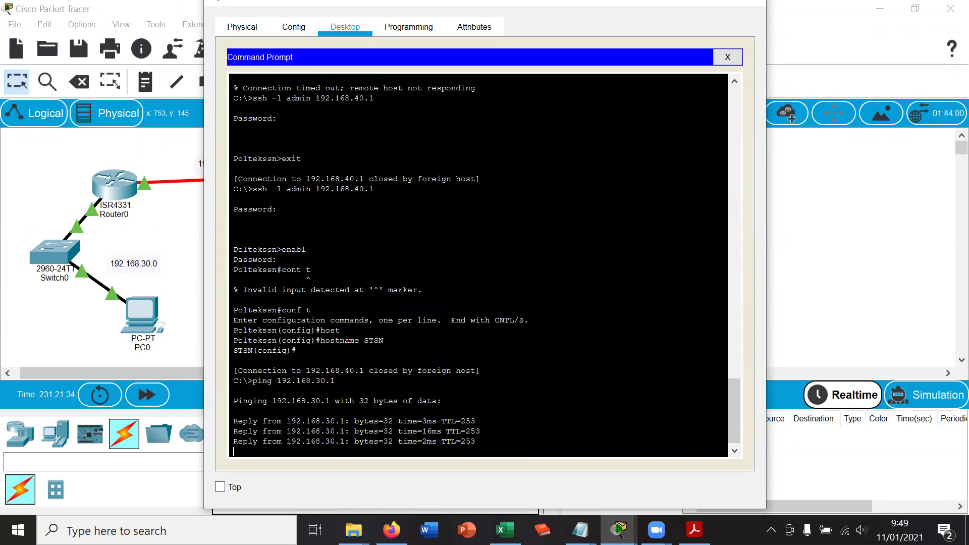
- Ping 192.168.30.2 and 192.168.30.3 from PC2, and close its window
key("Up")
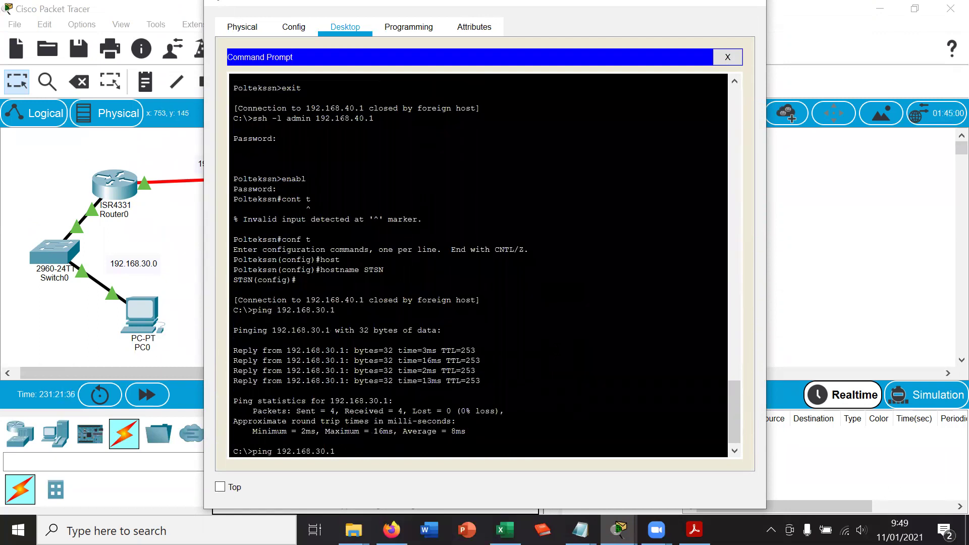
key("Return")
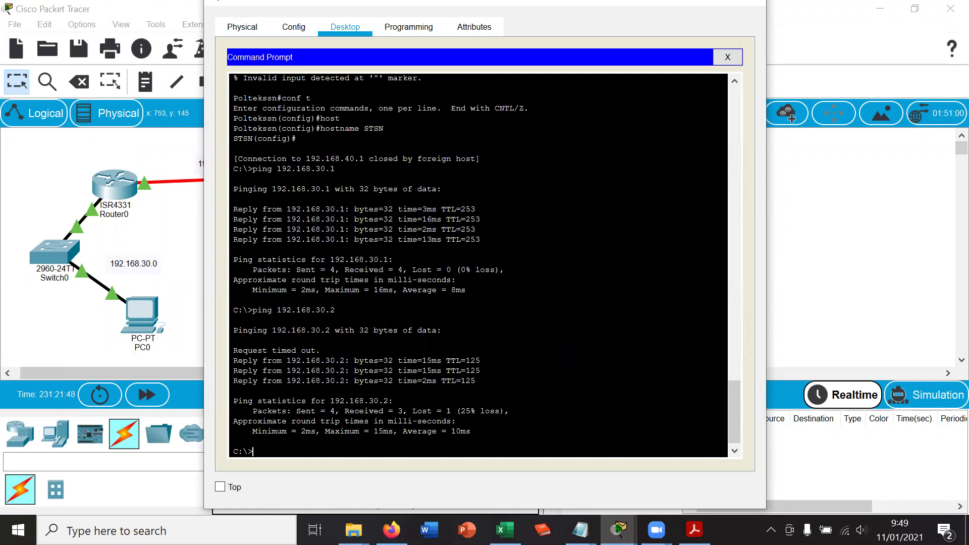
key("Up")
key("Return")
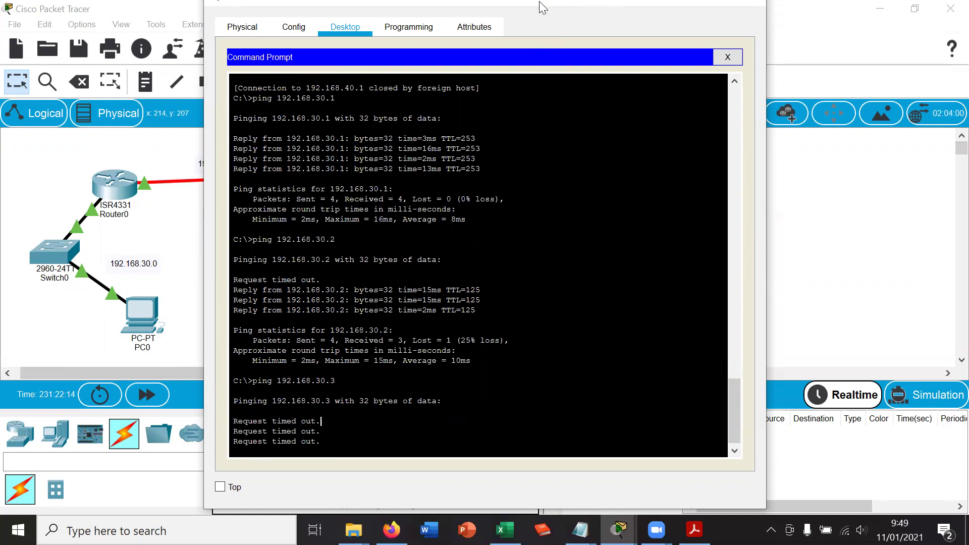
left_click_drag(540, 3, 535, 37)
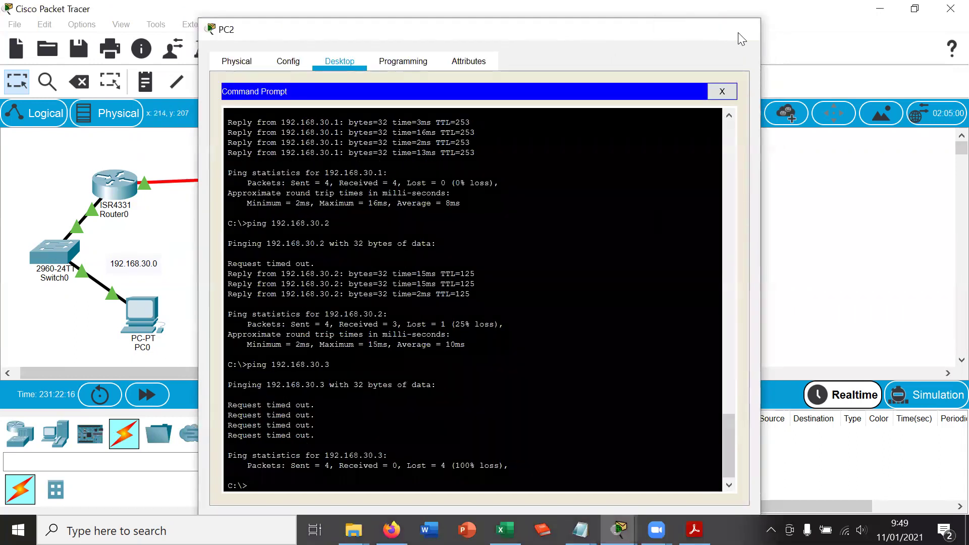
left_click(738, 32)
- Ping 192.168.30.2 from PC4's command prompt and close its window
left_click(623, 307)
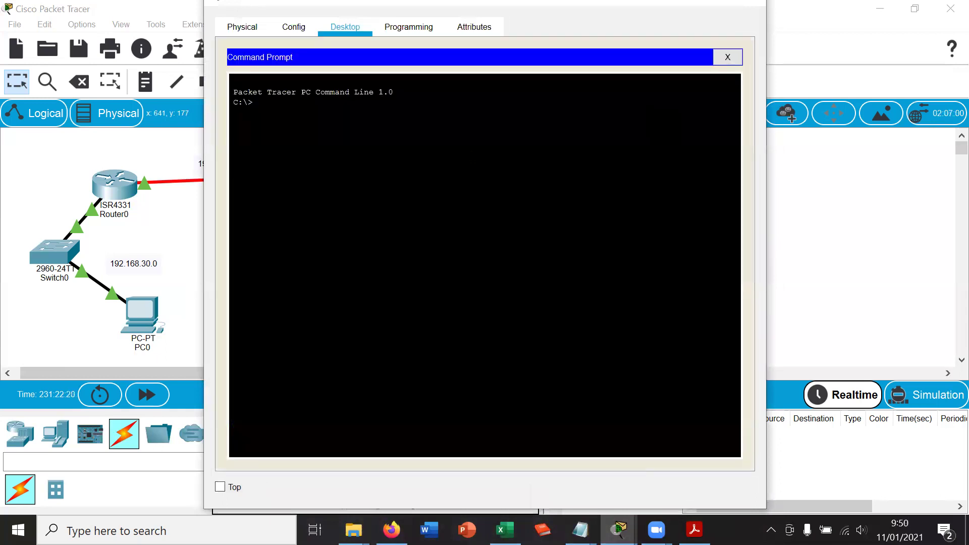
type("ping 192.168.30.2")
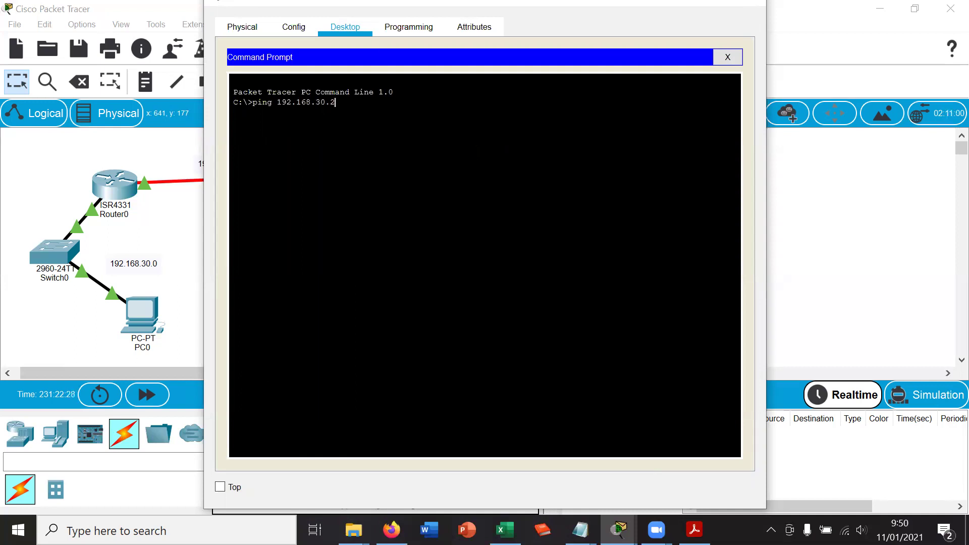
key("Return")
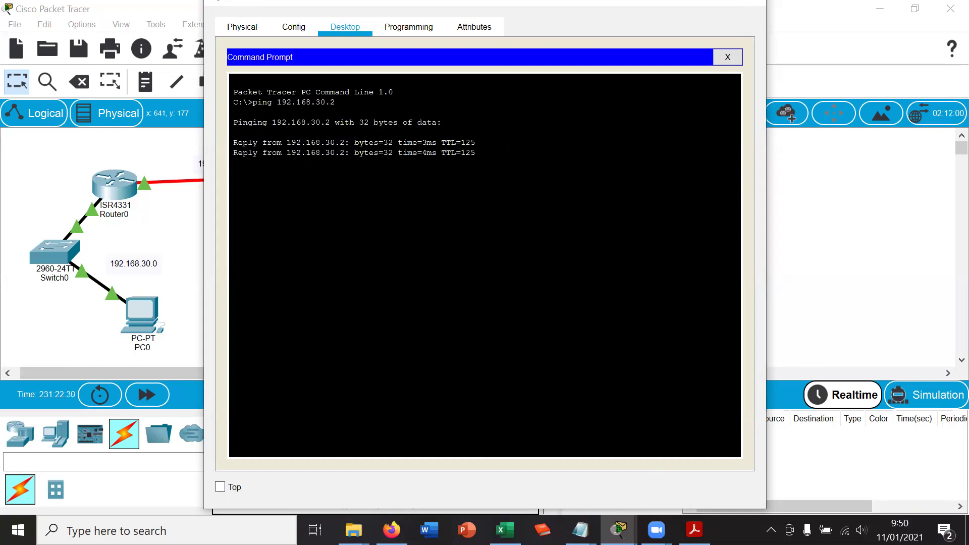
left_click_drag(520, 1, 520, 31)
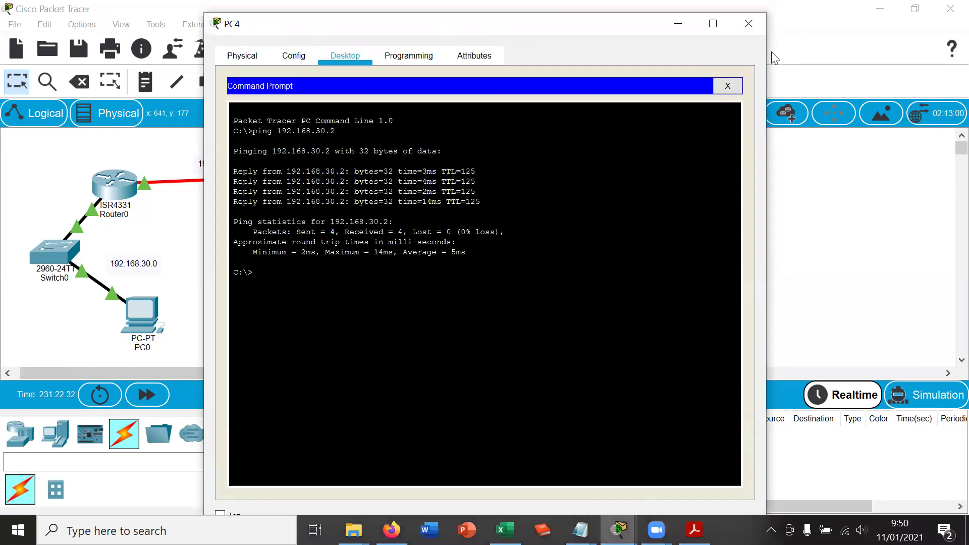
left_click(749, 28)
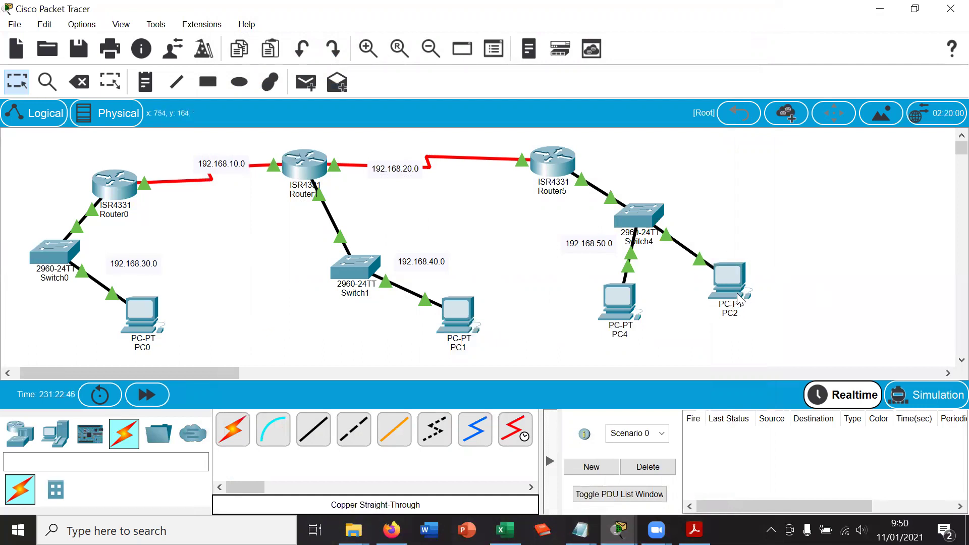
- Add notes reading 50.2 below PC2, 50.4 below PC4 and 30.2 beside PC0, and return to the selection tool
left_click(147, 83)
left_click(717, 327)
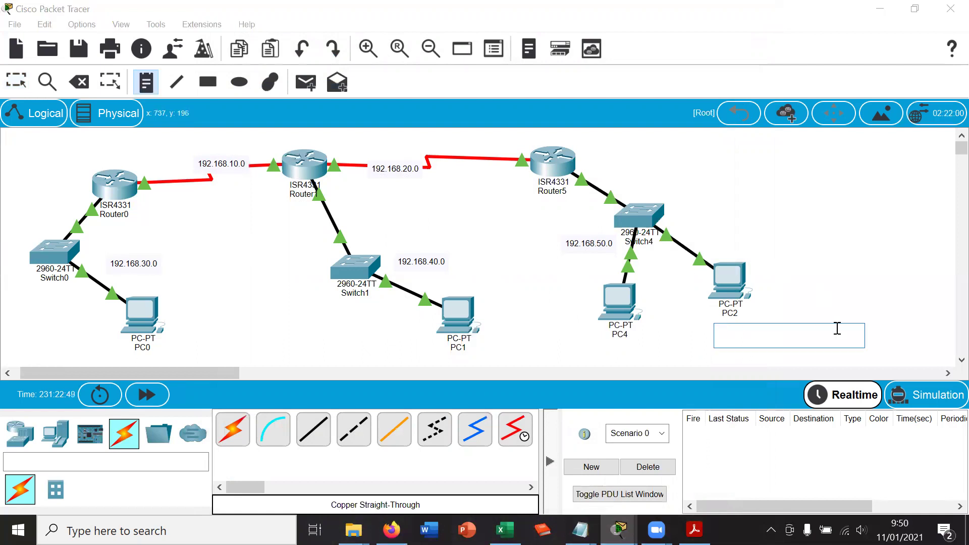
type("50.2")
left_click(639, 336)
type("50.4")
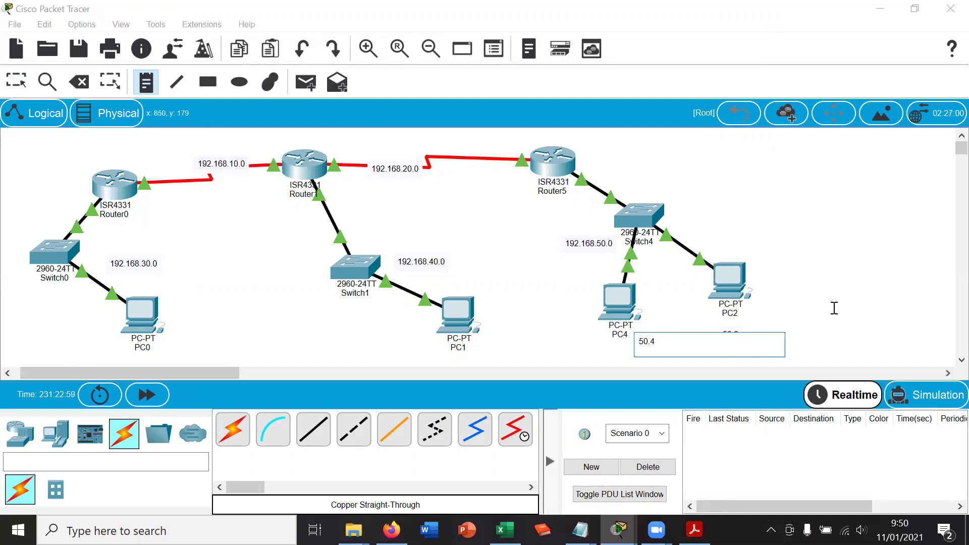
left_click(176, 343)
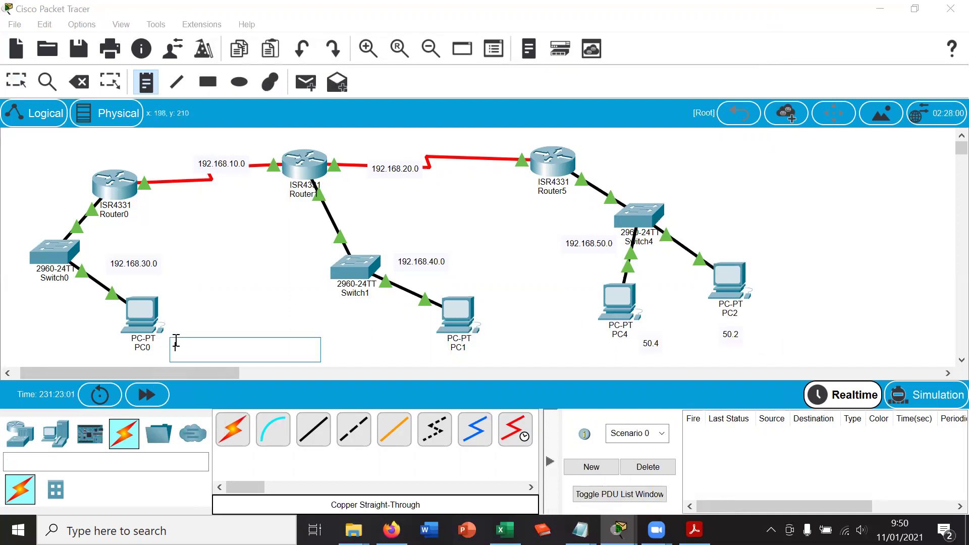
type("30.2")
left_click(791, 218)
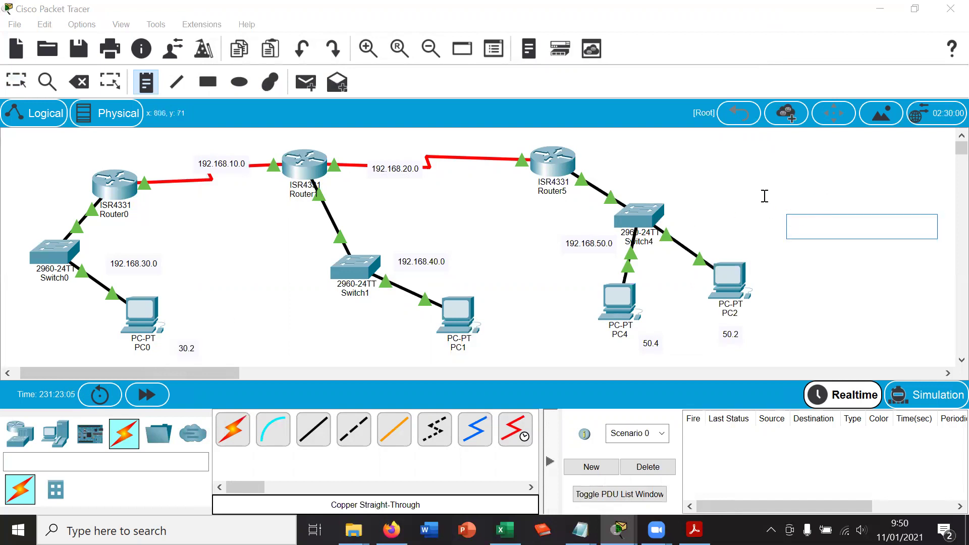
left_click(21, 85)
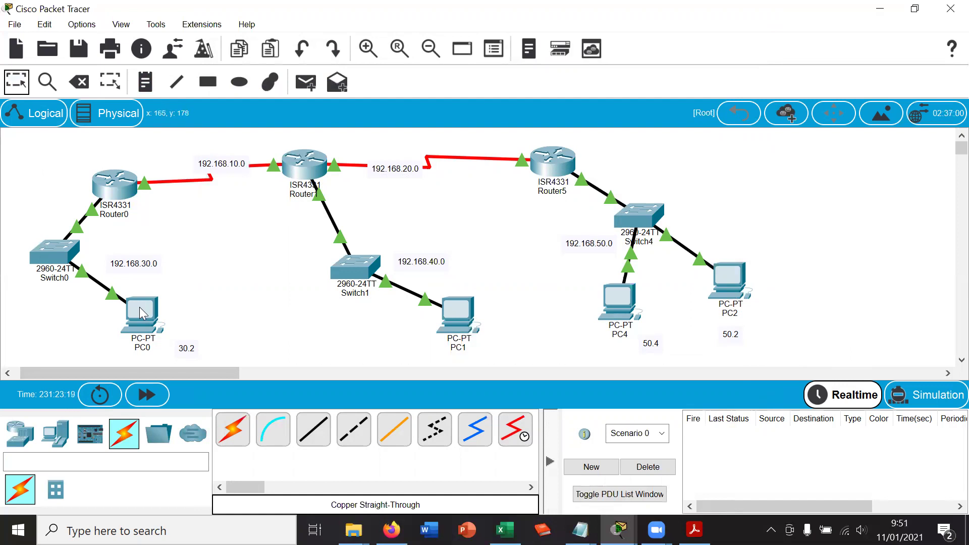
- Open Router0's command line, enter privileged mode with the enable password, and enter global configuration mode
mouse_move(139, 319)
left_click(115, 194)
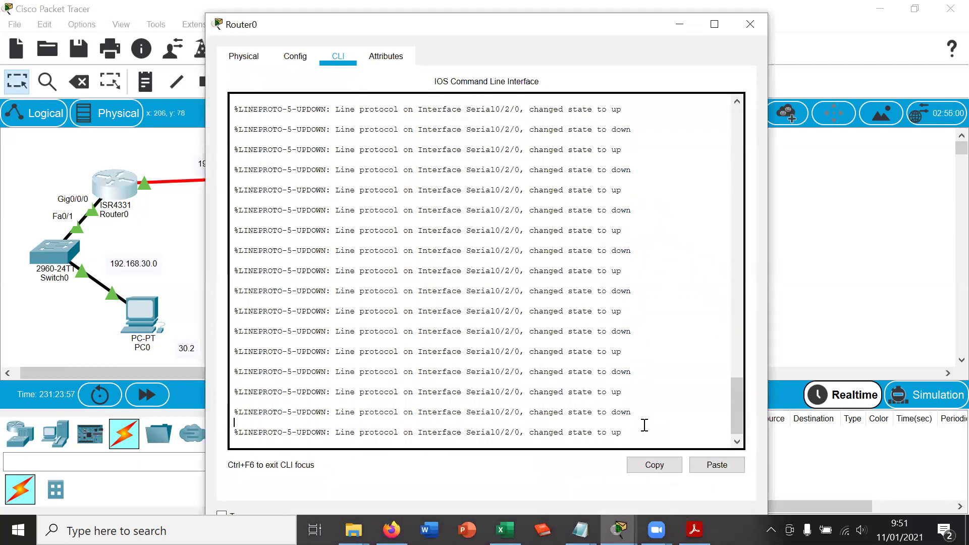
key("Return")
key("Return")
type("en")
key("Return")
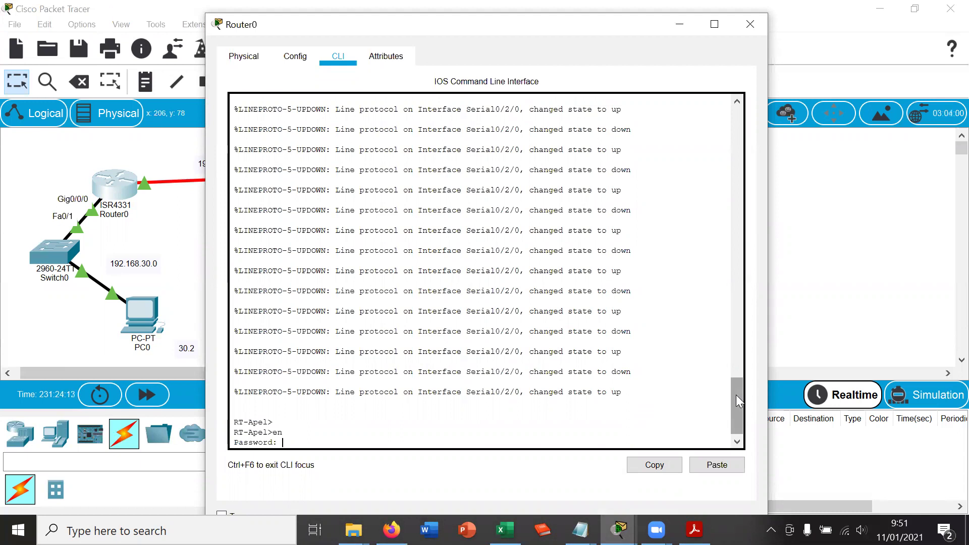
left_click_drag(736, 394, 758, 396)
key("Return")
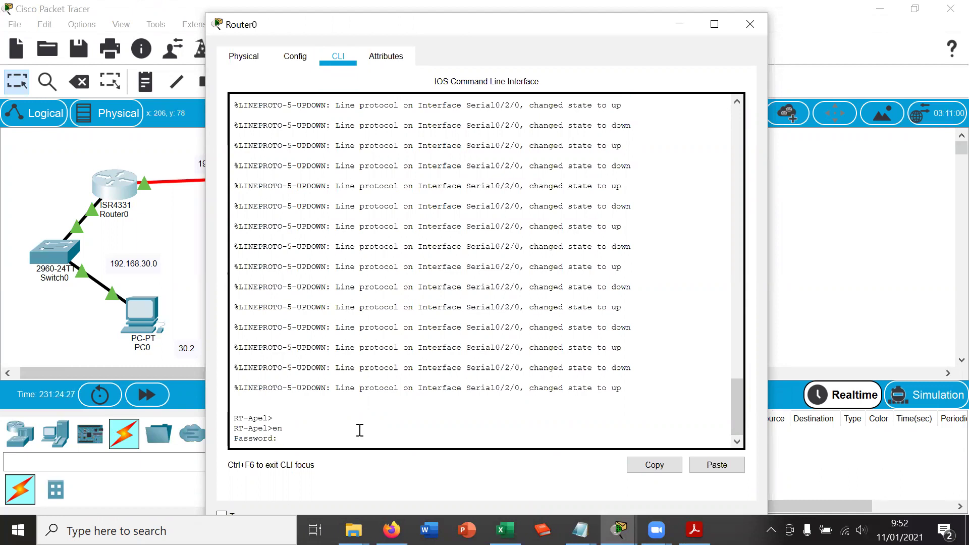
key("Return")
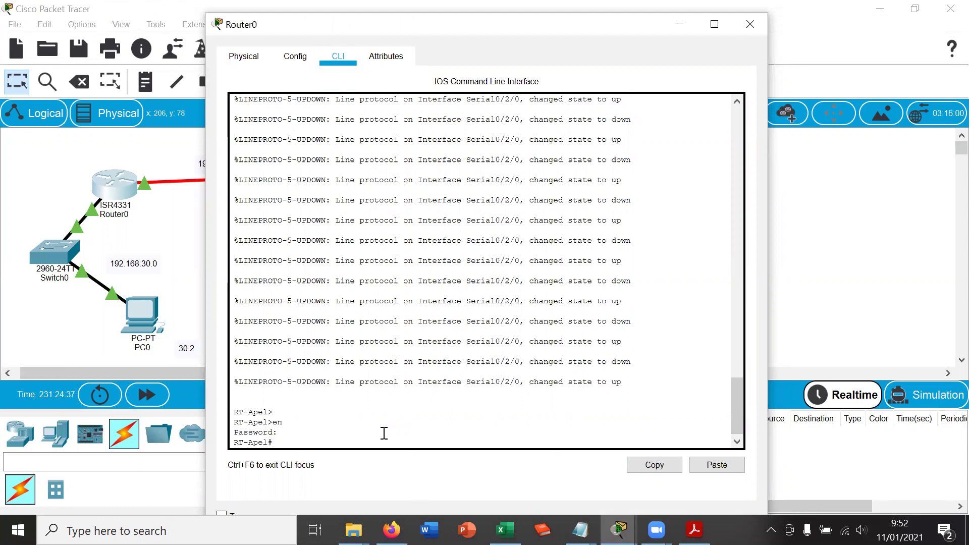
type("conf t")
key("Return")
type("interface gi")
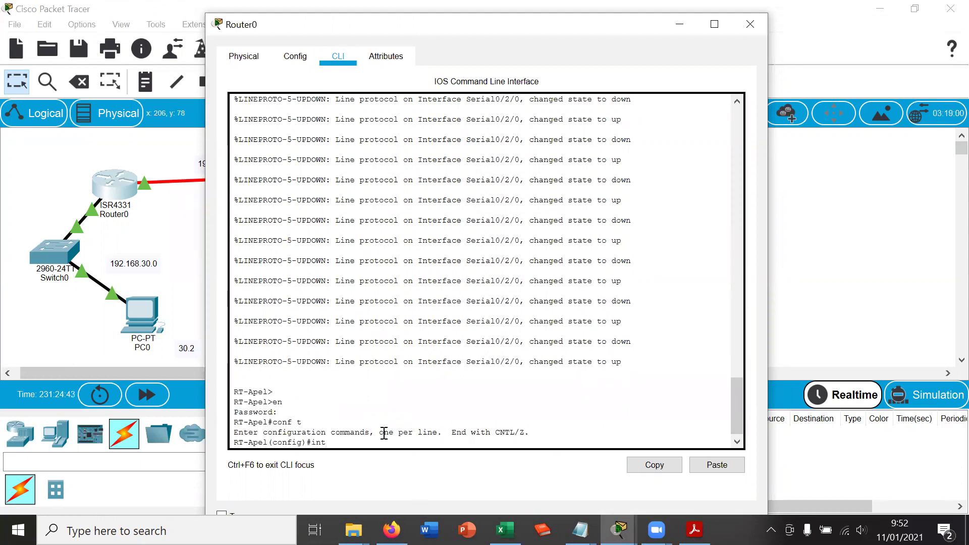
key("Tab")
type("gi")
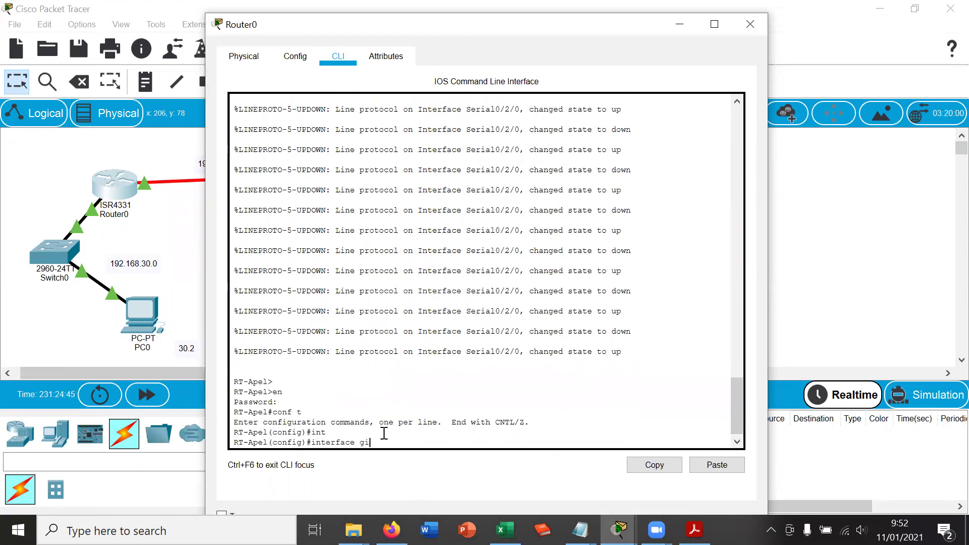
key("Tab")
type("0/0/0")
key("Return")
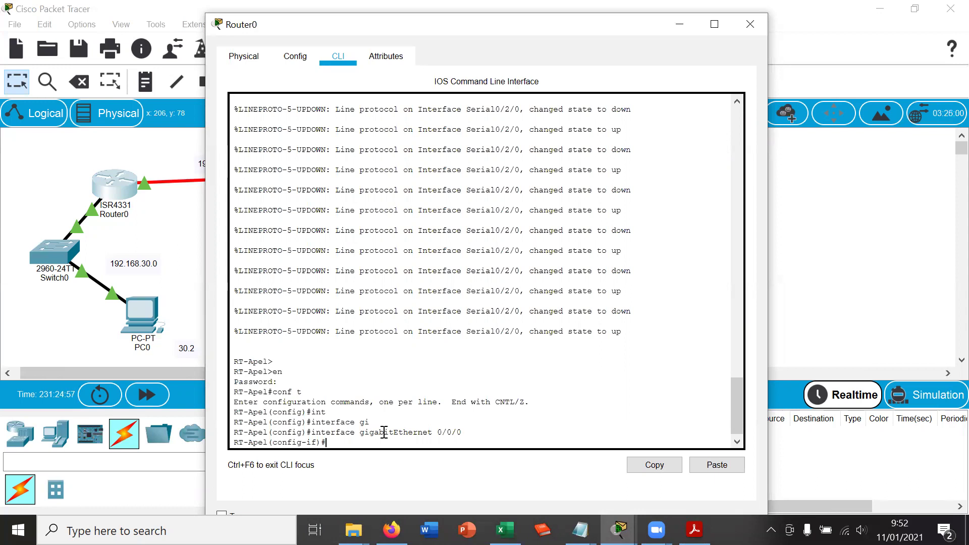
type("exit")
key("Return")
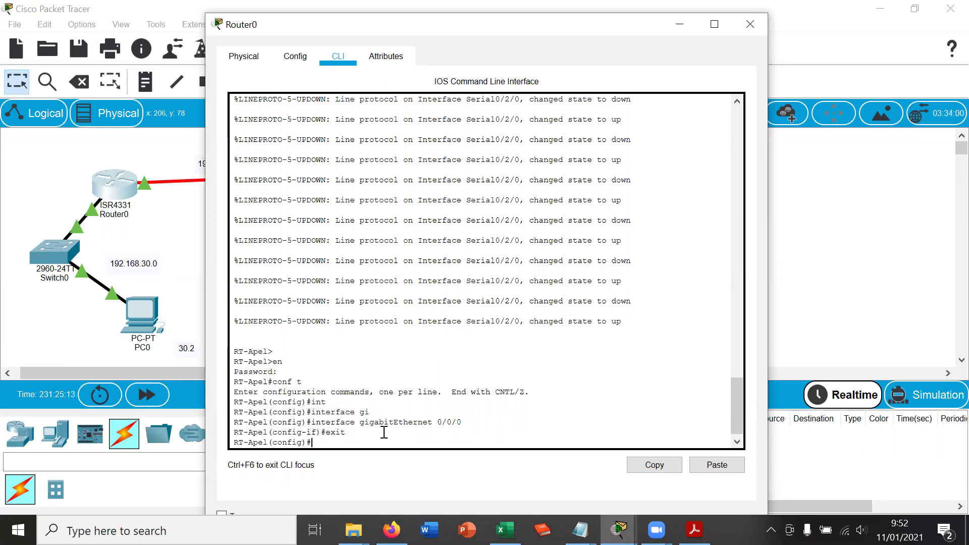
- Begin an access-list command on Router0 and show the help for its standard and extended number ranges
type("ce")
key("BackSpace")
key("Tab")
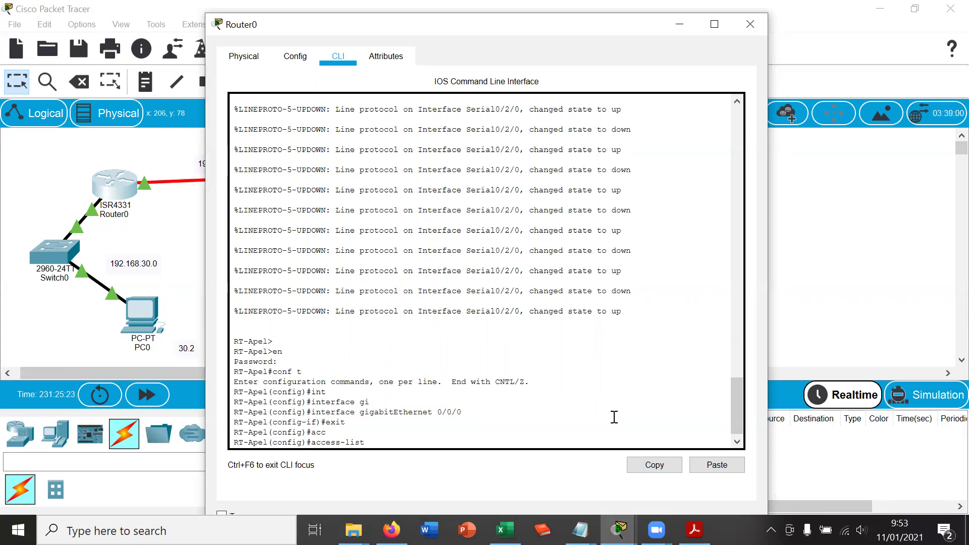
type("?")
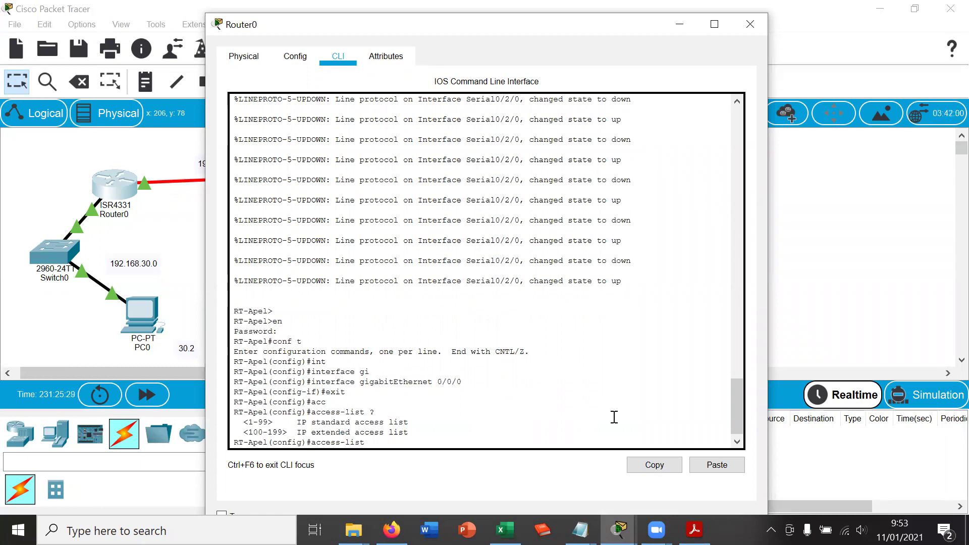
left_click_drag(292, 422, 427, 427)
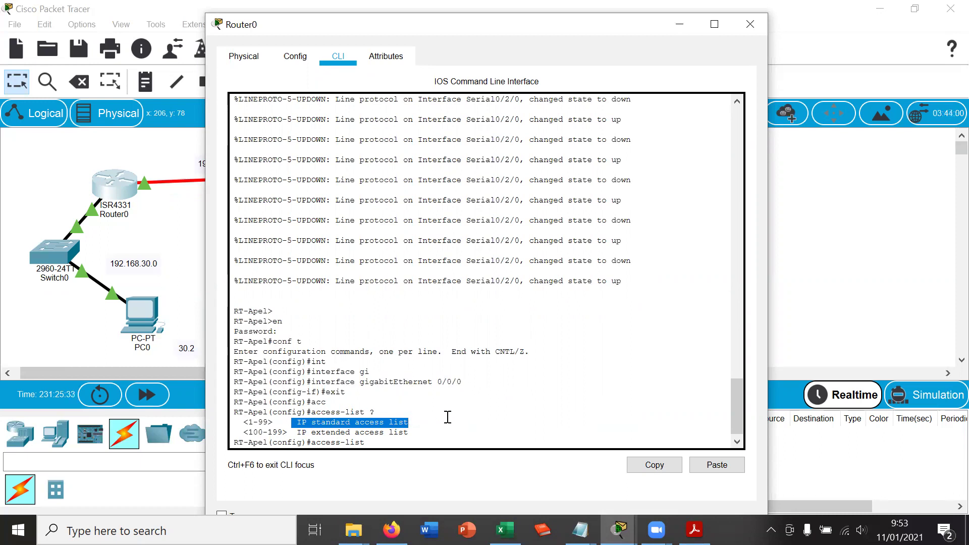
left_click_drag(243, 422, 274, 421)
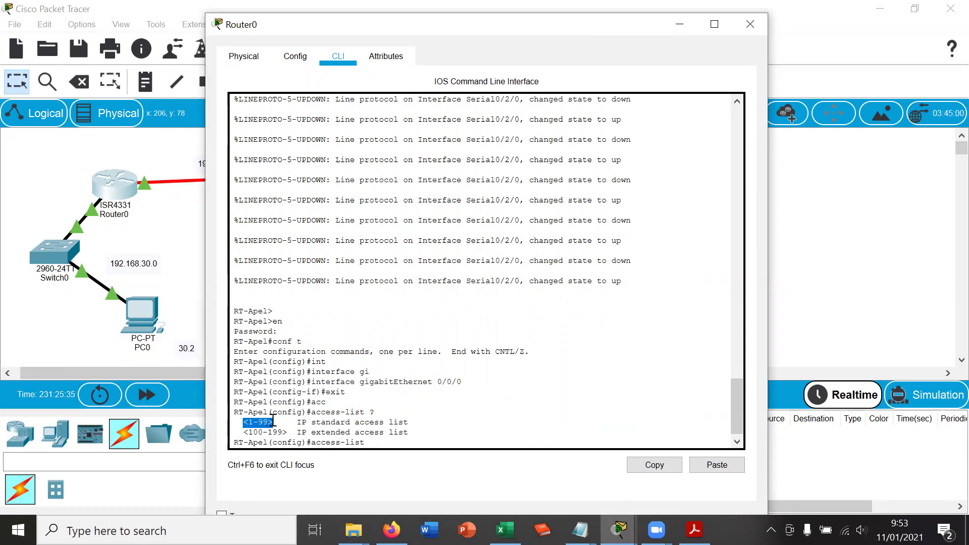
left_click(294, 430)
- Choose number 1 for the access list and show the help for its available actions
type("?")
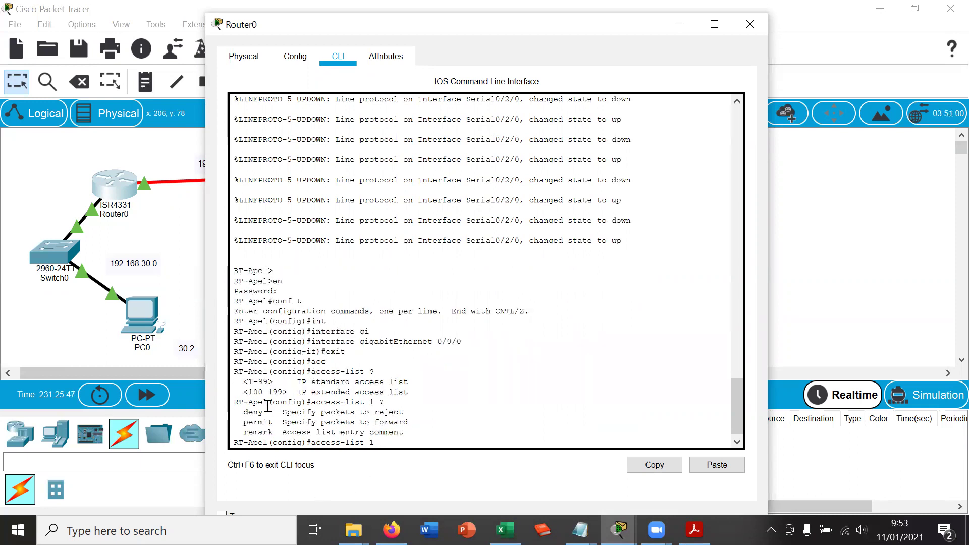
left_click_drag(241, 415, 277, 432)
left_click(473, 438)
- Add the deny action to the access-list 1 command and review the help for its source options
type("deny ?")
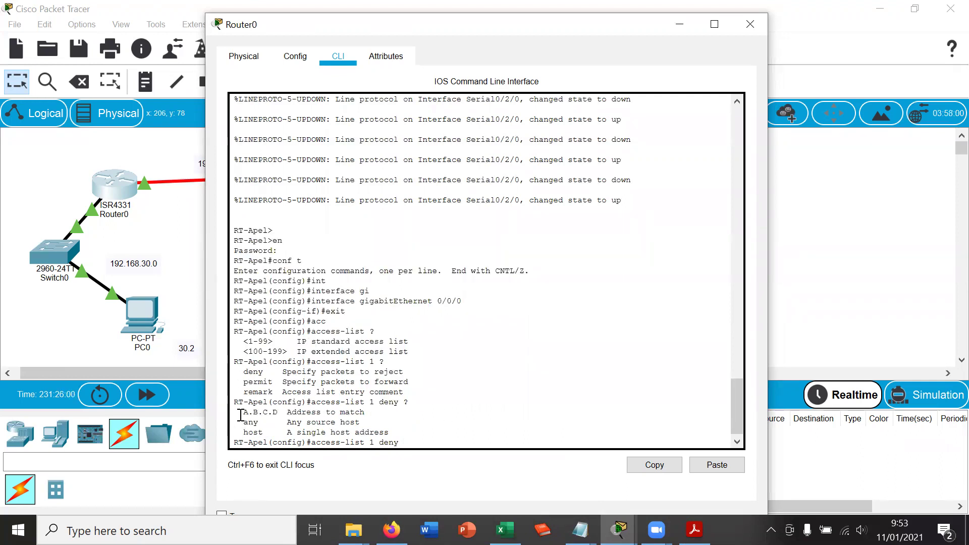
left_click_drag(239, 413, 376, 415)
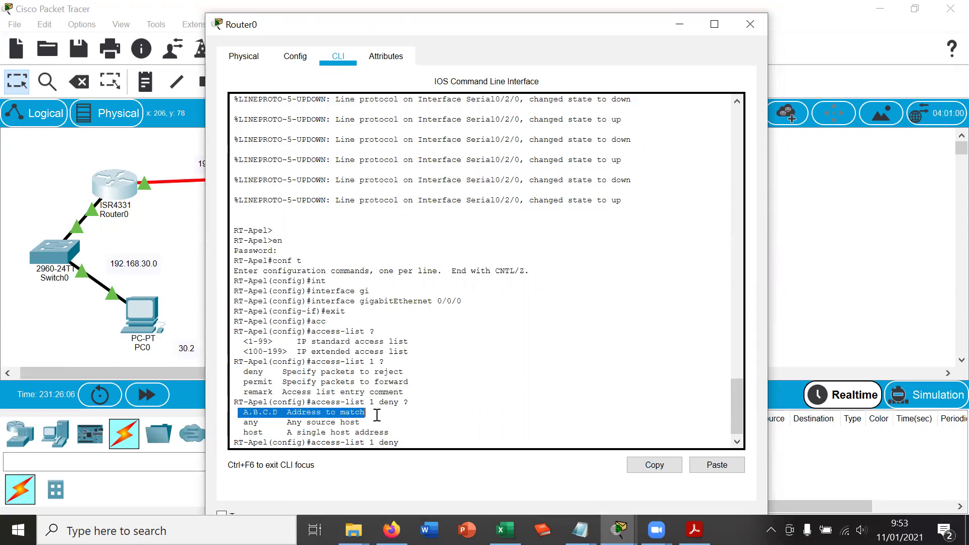
left_click(241, 425)
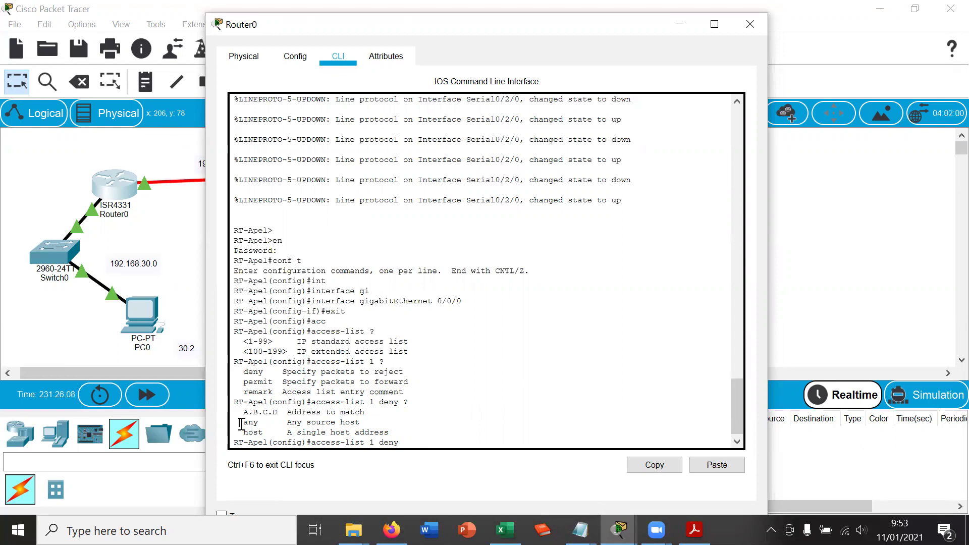
left_click_drag(242, 425, 369, 426)
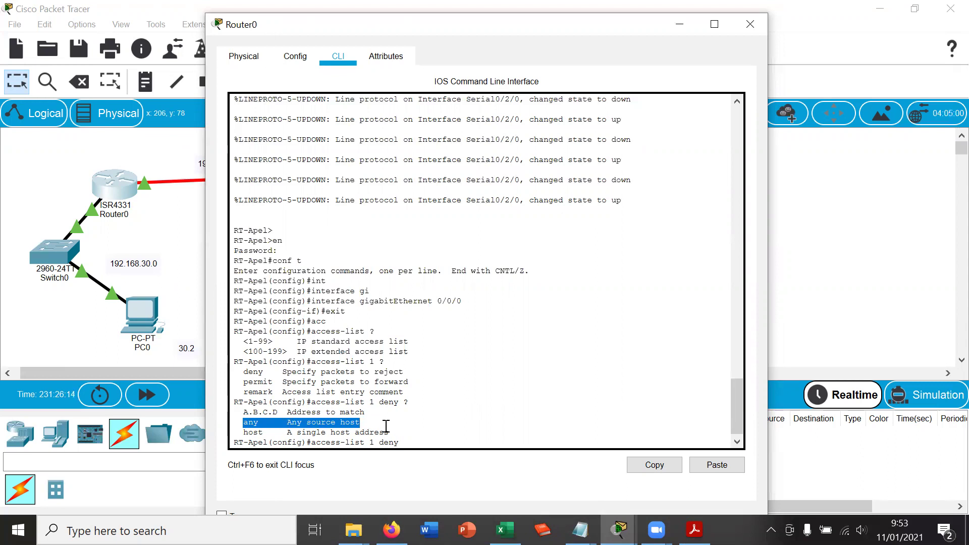
left_click(386, 426)
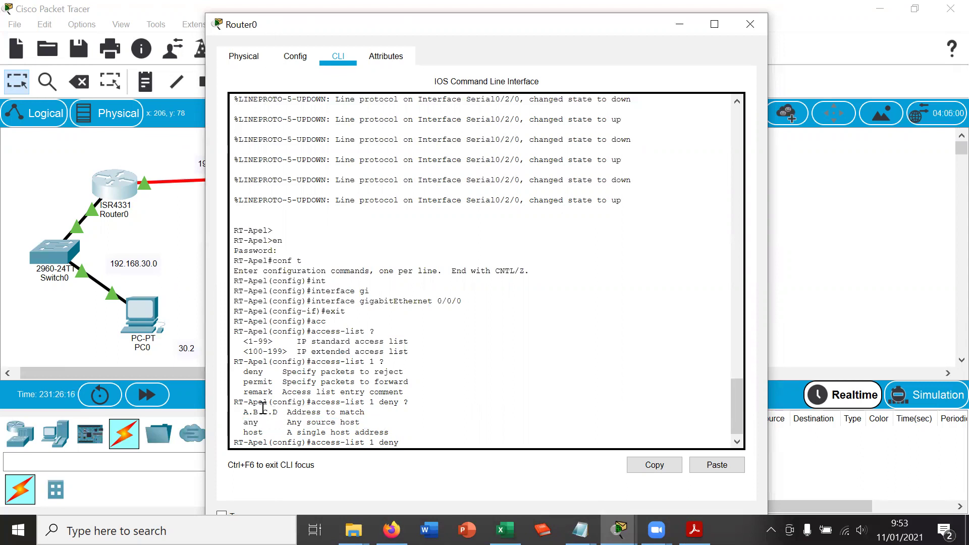
left_click_drag(243, 432, 426, 431)
left_click(426, 430)
left_click(277, 432)
left_click_drag(242, 413, 333, 413)
left_click(291, 417)
- Complete the access-list 1 entry to deny 192.168.50.2 with wildcard 0.0.0.0, consulting the wildcard help
left_click(432, 443)
type("192.168.50.2")
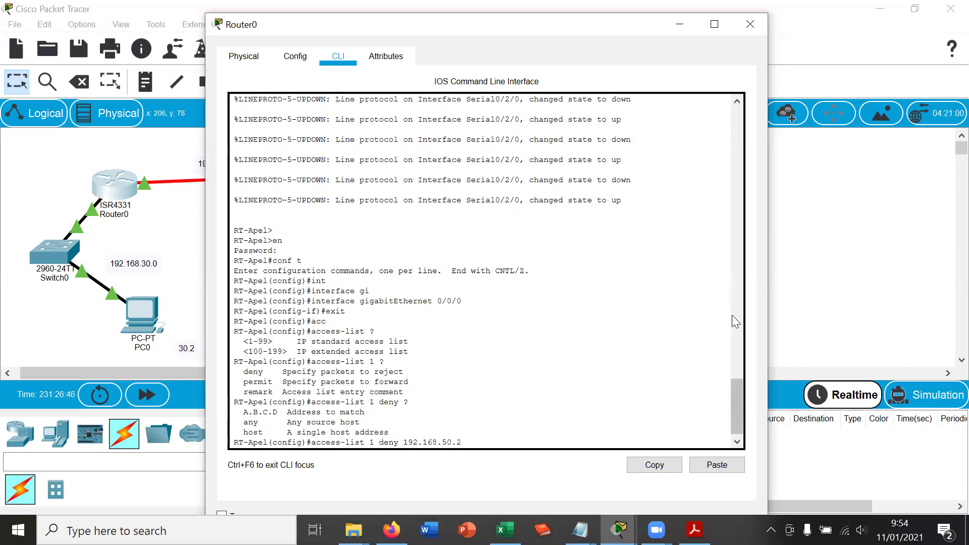
type(" ?")
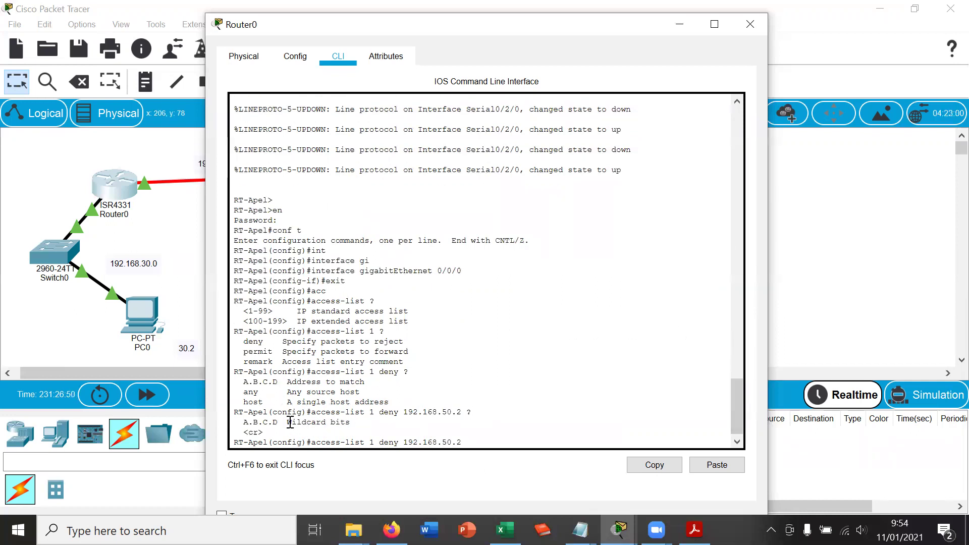
left_click_drag(286, 422, 336, 422)
left_click(474, 437)
type("0.0.0.0")
key("Return")
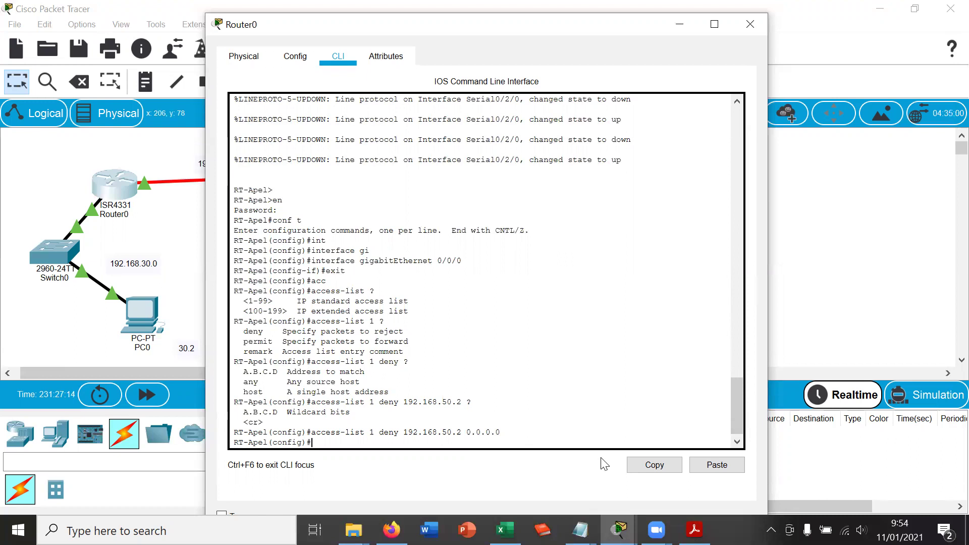
left_click_drag(442, 433, 465, 432)
- Add an entry to access list 1 that permits any other source
left_click(349, 443)
type("acce")
key("Tab")
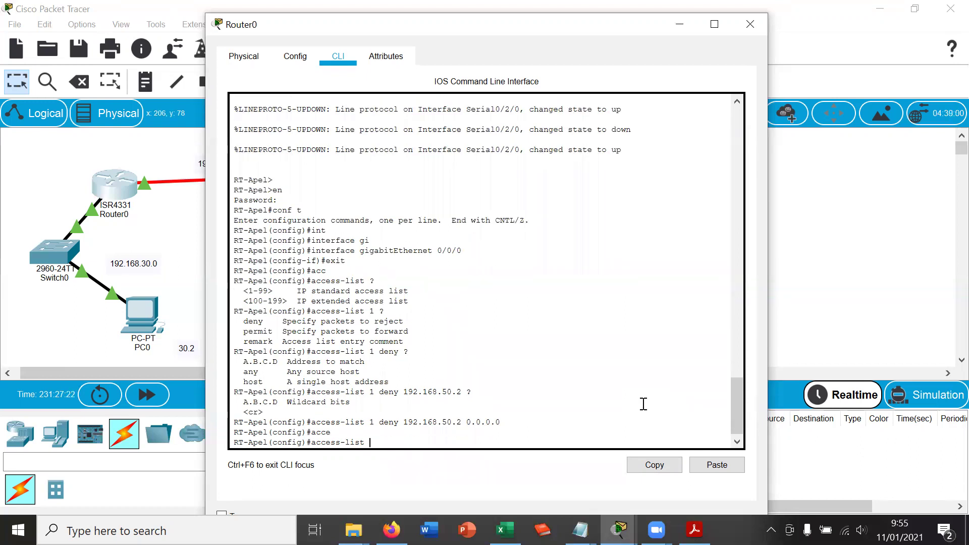
type("1 per")
key("Tab")
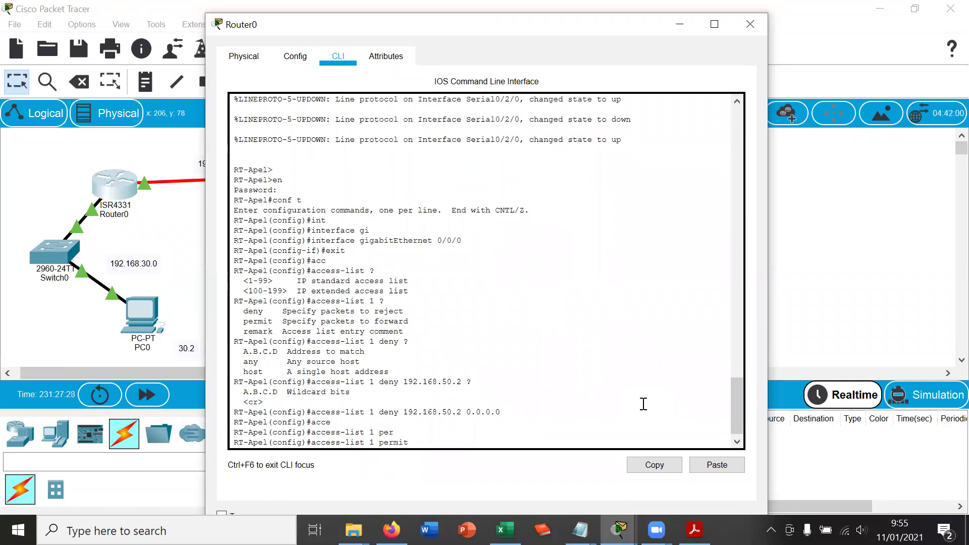
type("any")
key("Return")
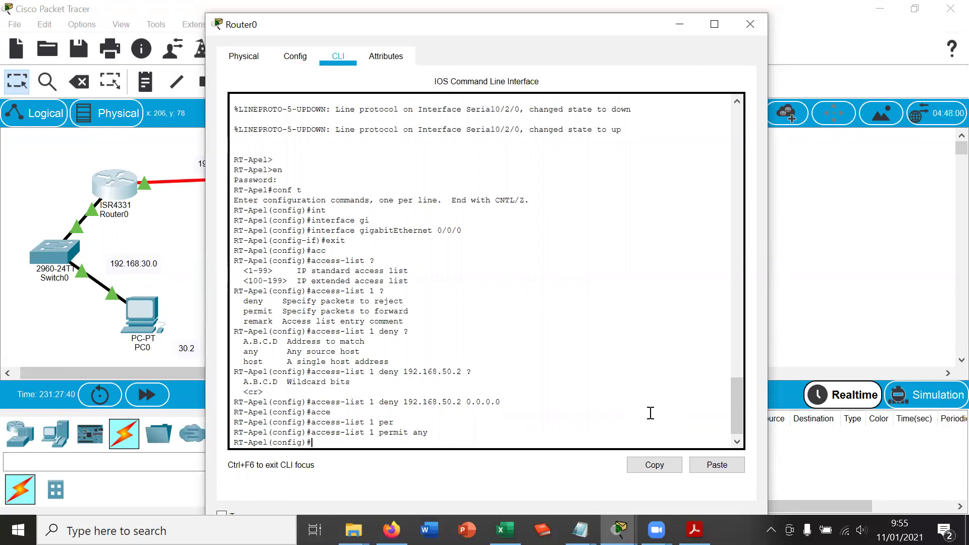
- Apply access list 1 to outbound packets on interface GigabitEthernet 0/0/0, consulting the help for the direction options
type("int gi")
key("Tab")
type("0/0/0")
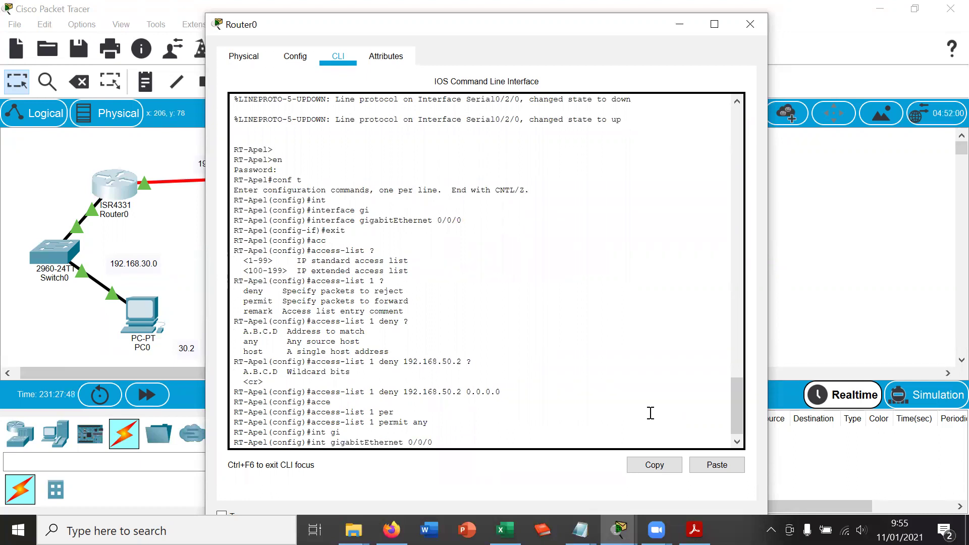
key("Return")
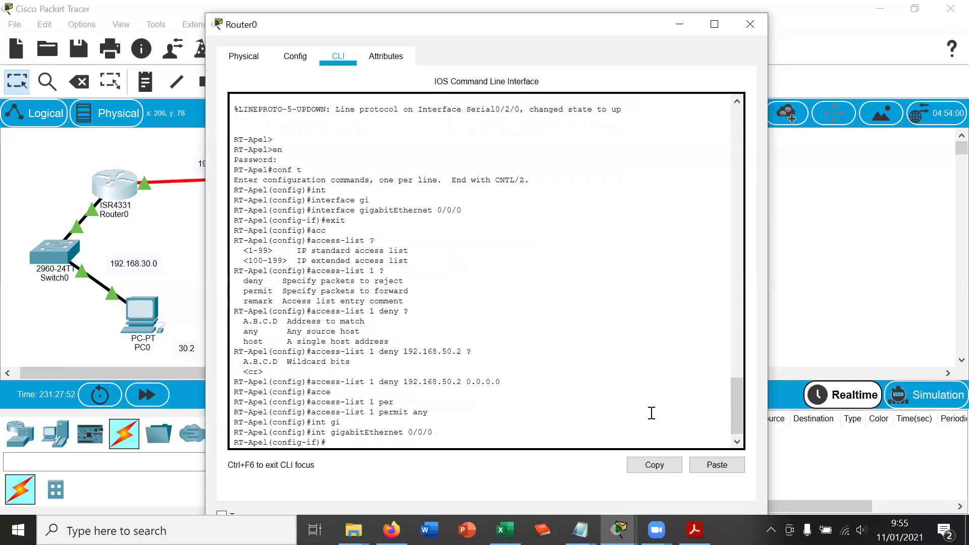
type("ip acc")
key("Tab")
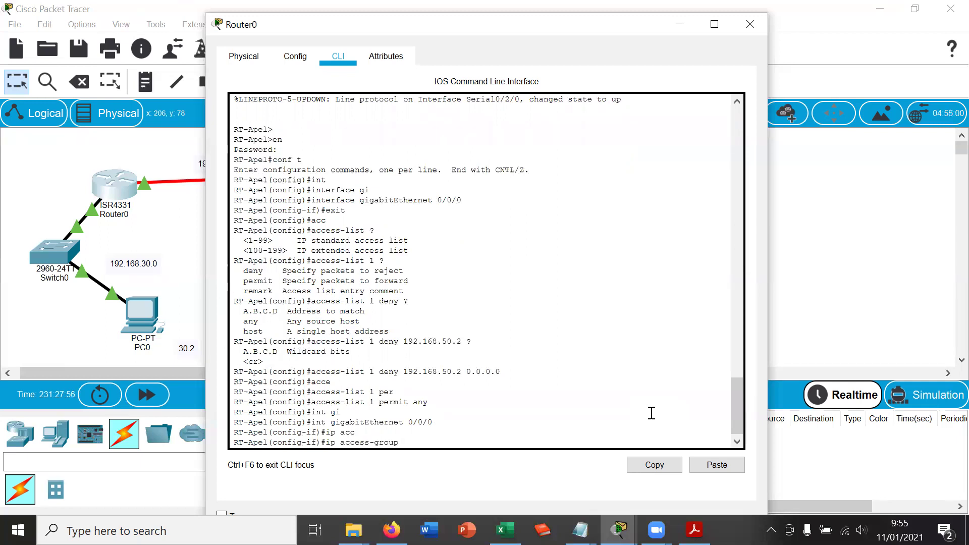
type("1")
type("?")
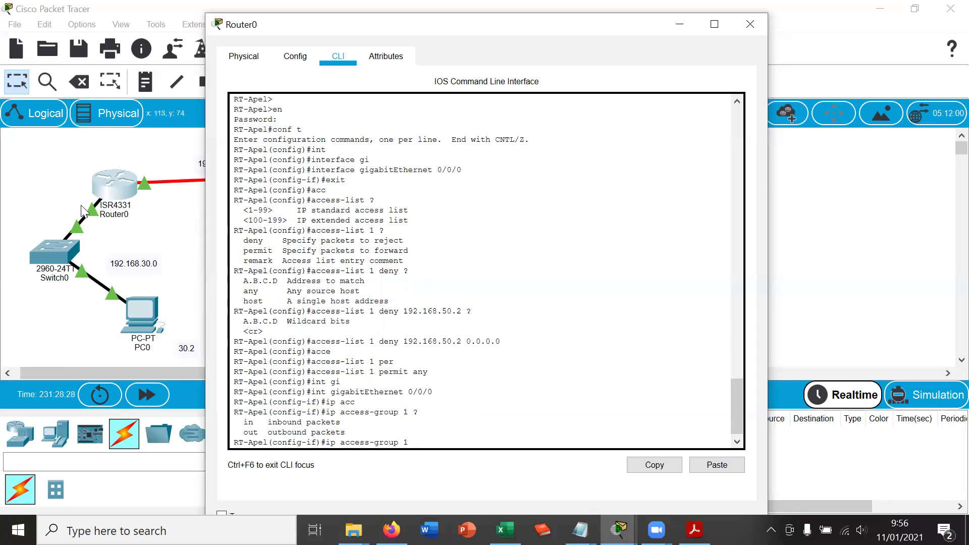
type("out")
key("Return")
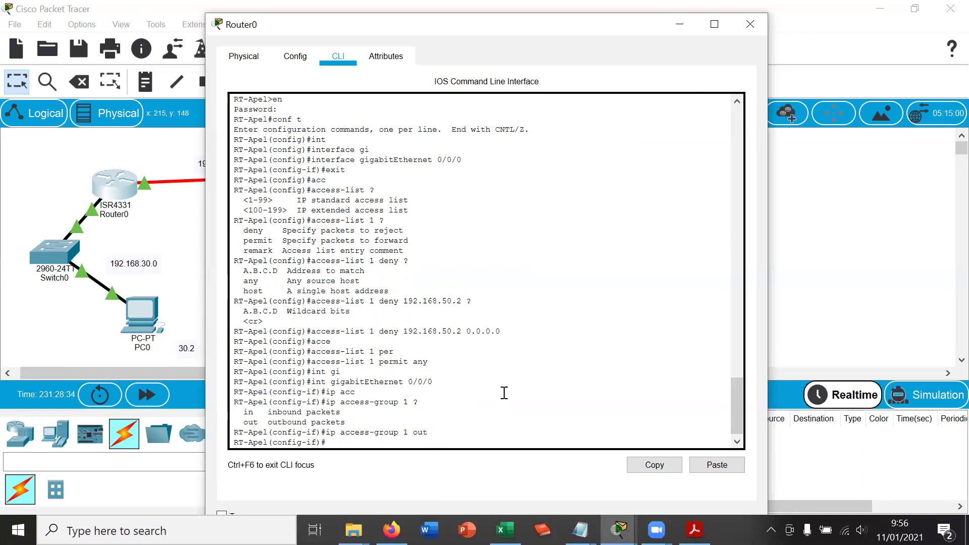
- Leave interface and global configuration modes to return Router0 to the privileged EXEC prompt
type("exit")
key("Return")
type("exi")
key("Return")
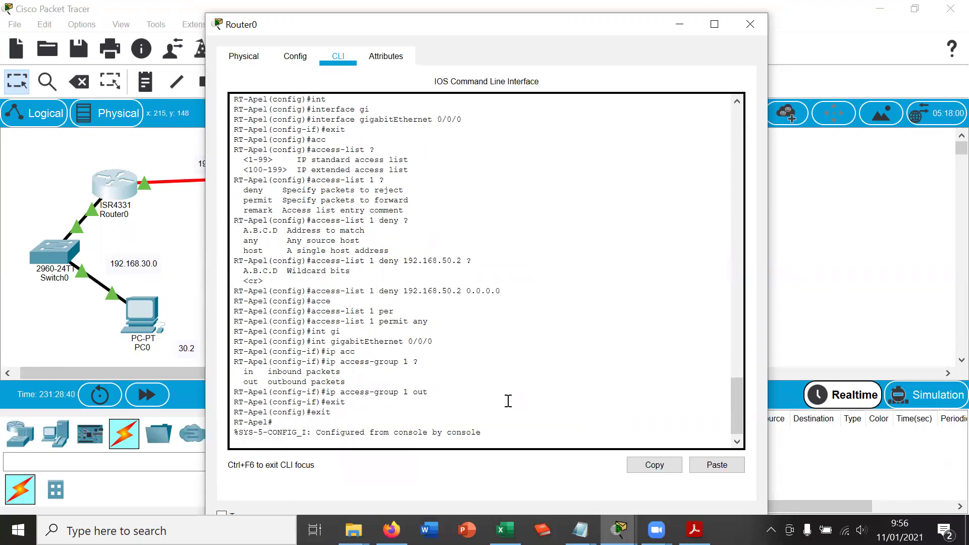
key("Return")
key("Return")
- Display Router0's running configuration and page through it to examine the access-list 1 deny and permit entries
type("show run")
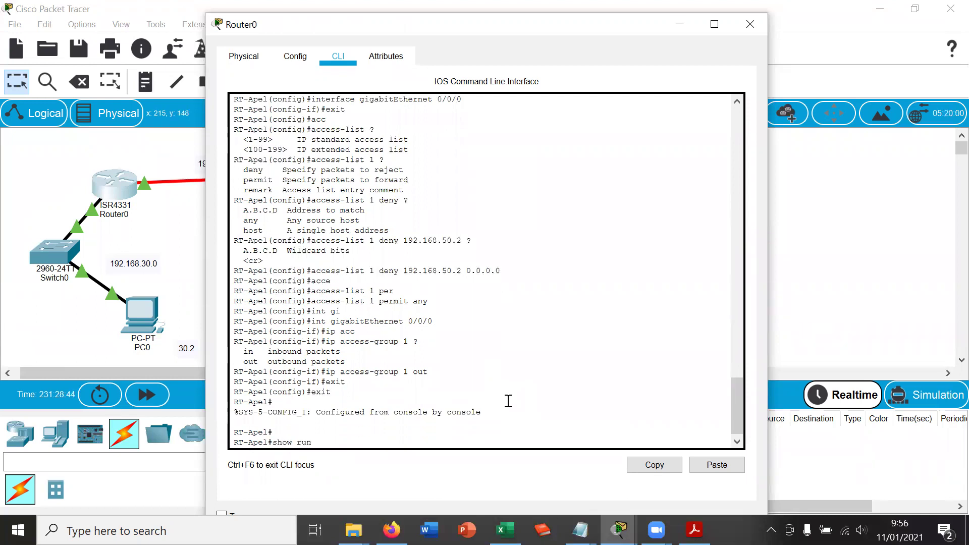
key("Return")
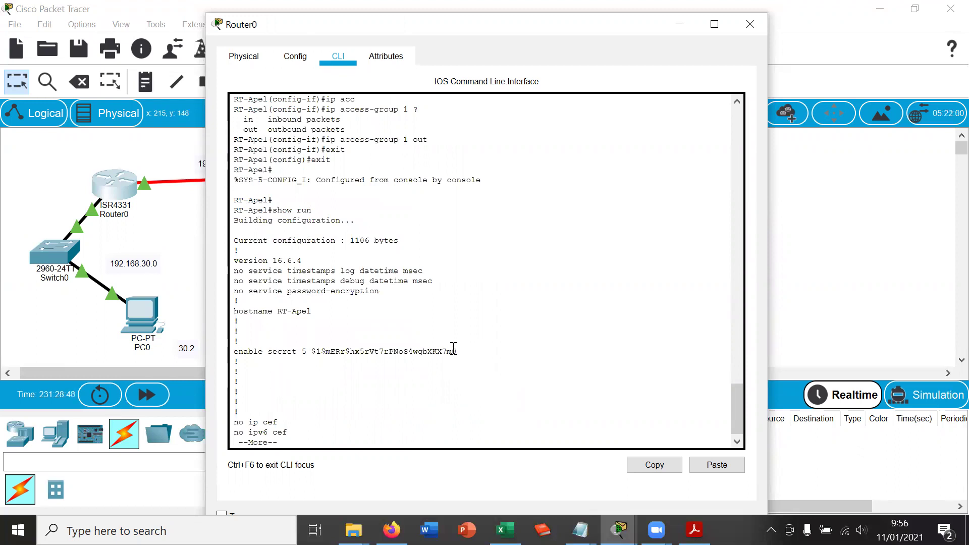
key("q")
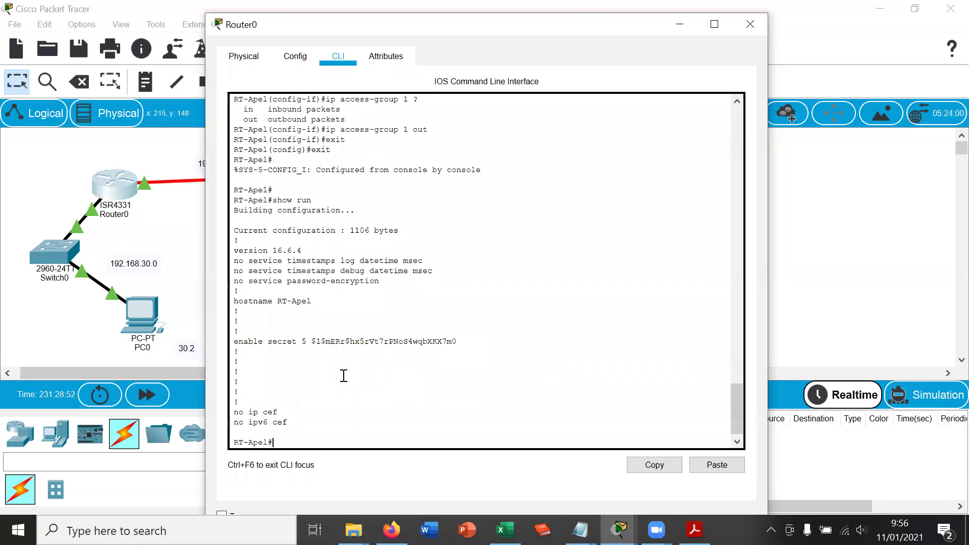
key("Up")
key("Return")
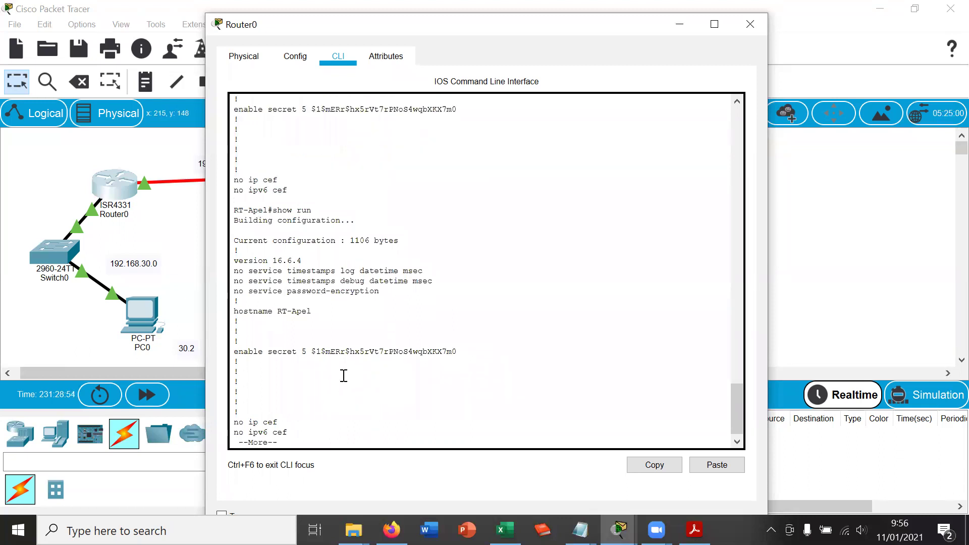
key("Return")
key("Return")
key("Return")
key("Return")
key("Return")
key("Return")
key("Return")
key("Return")
key("Return")
key("Return")
key("Return")
key("Return")
key("Return")
key("Return")
key("Return")
key("Return")
key("Return")
key("Return")
key("Return")
key("Return")
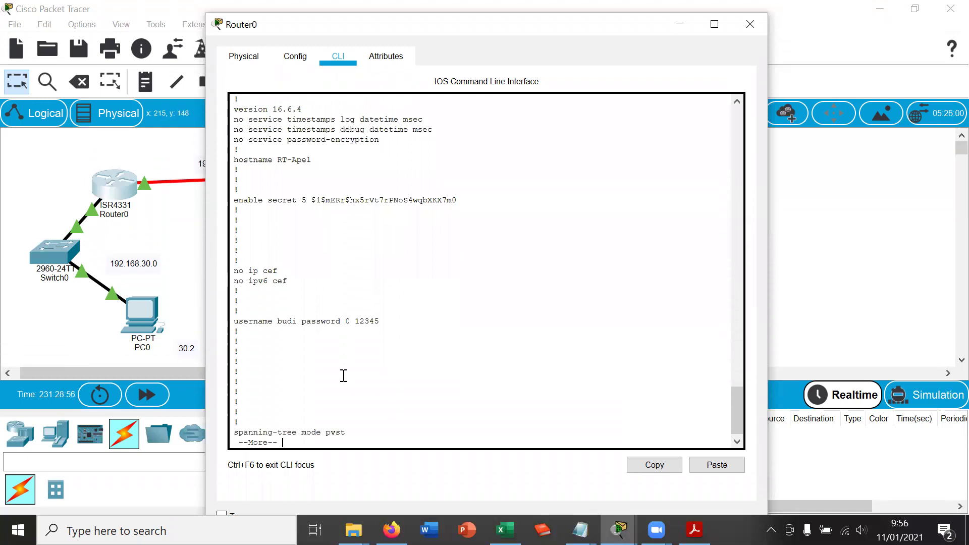
key("Return")
key("Return")
key("Return")
key("Return")
key("Return")
key("Return")
key("Return")
key("Return")
key("Return")
key("Return")
key("Return")
key("Return")
key("Return")
key("Return")
key("Return")
key("Return")
key("Return")
key("Return")
key("Return")
key("Return")
key("Return")
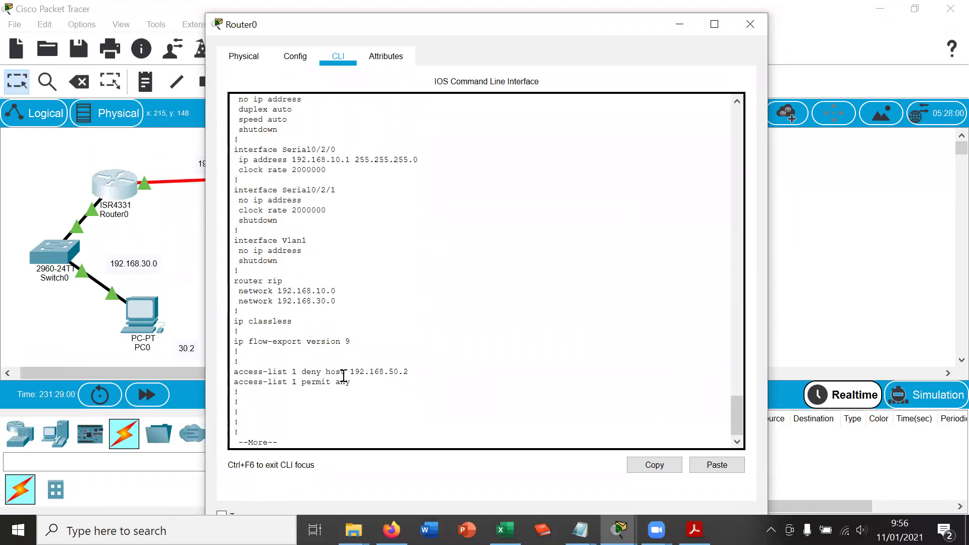
key("Return")
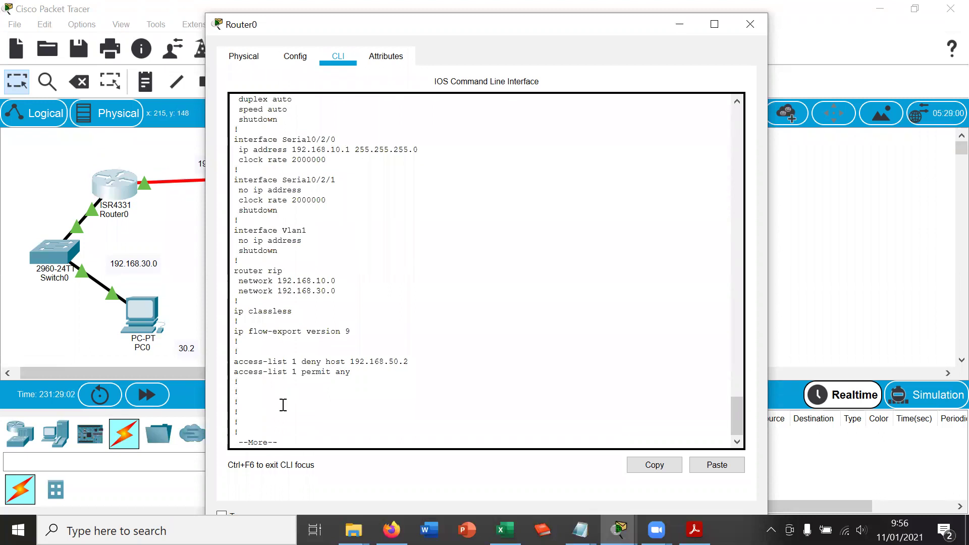
left_click_drag(233, 361, 423, 361)
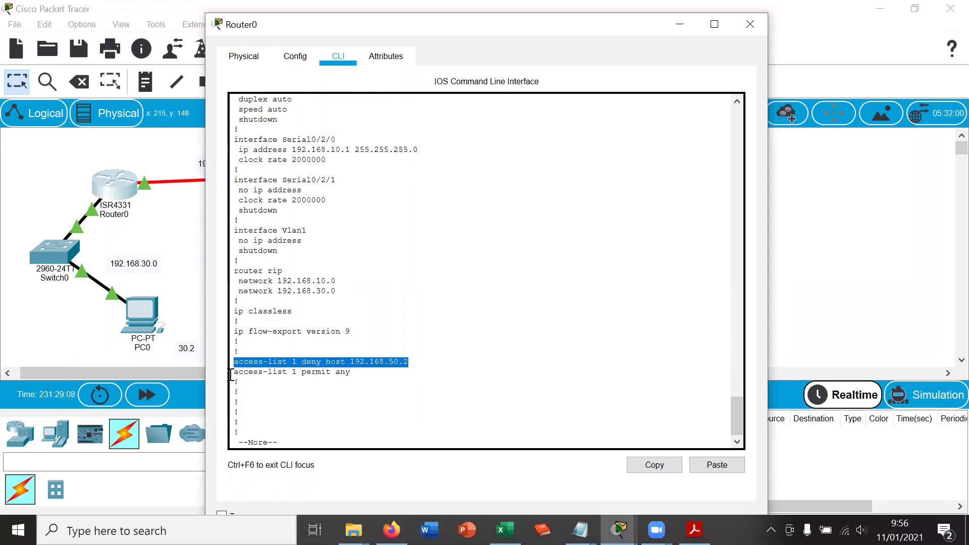
left_click_drag(233, 372, 237, 382)
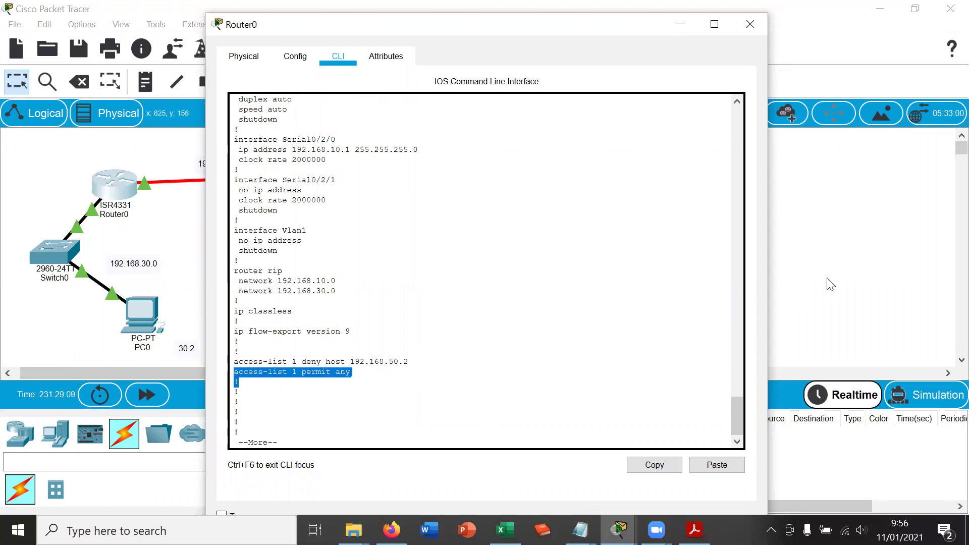
left_click(853, 275)
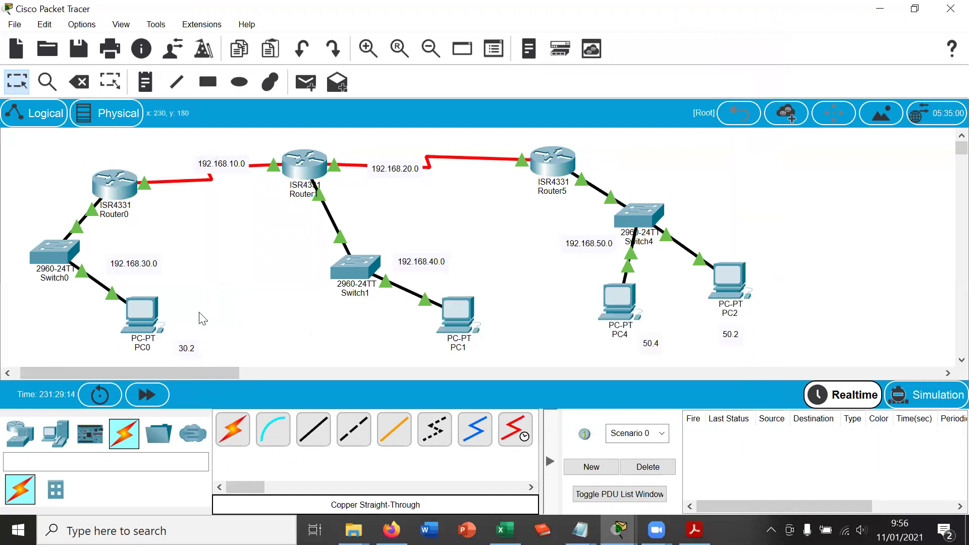
- Ping 192.168.30.2 from PC2's command prompt and examine the replies to test the deny entry
left_click(735, 277)
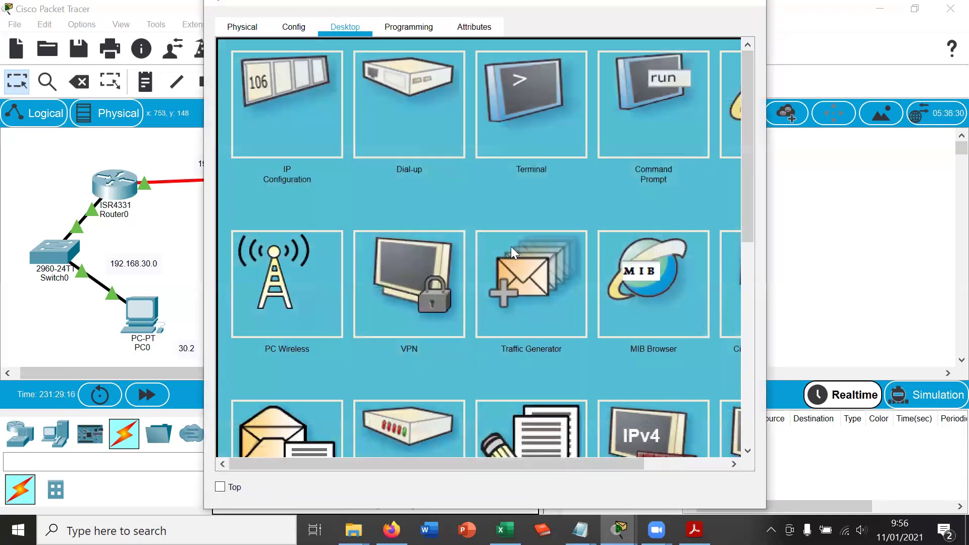
left_click(648, 100)
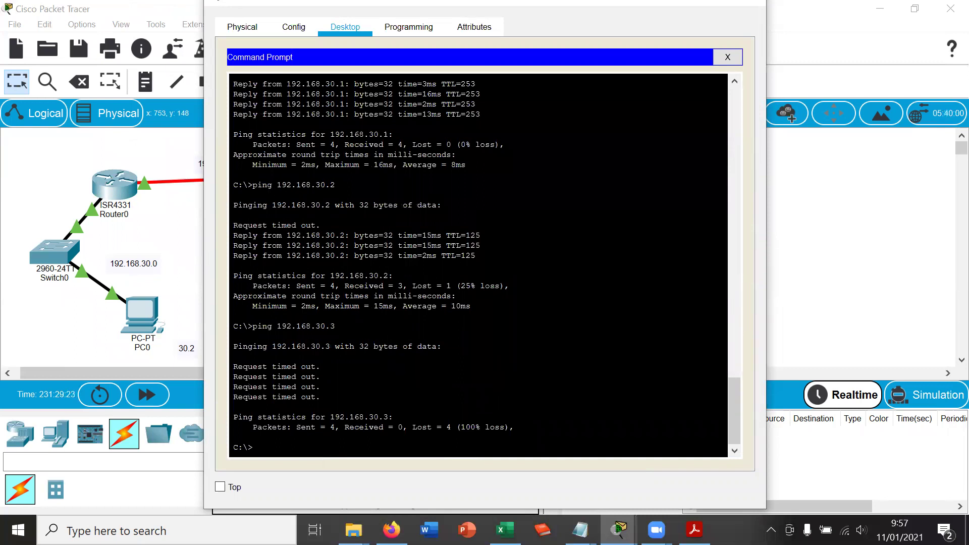
left_click_drag(257, 185, 336, 185)
key("Up")
key("BackSpace")
type("2")
key("Return")
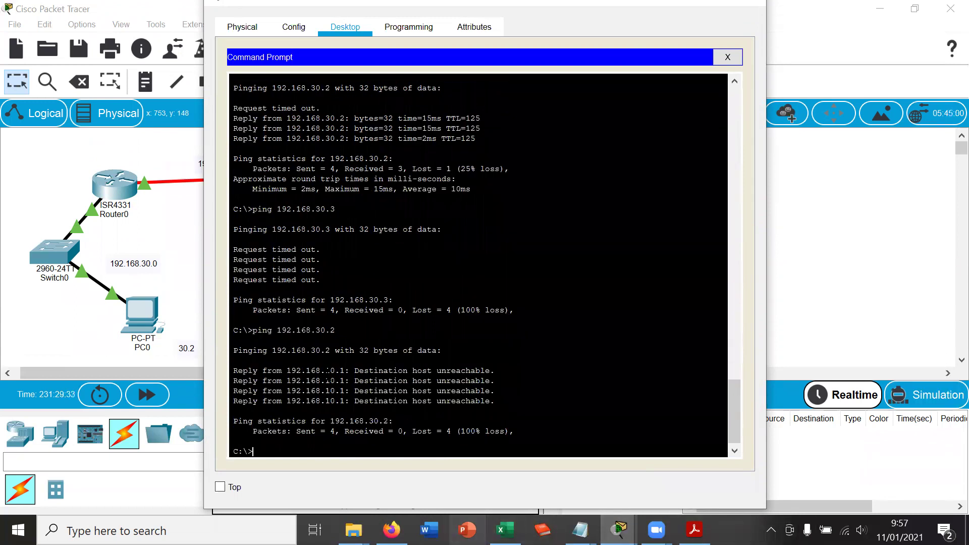
left_click_drag(358, 371, 495, 371)
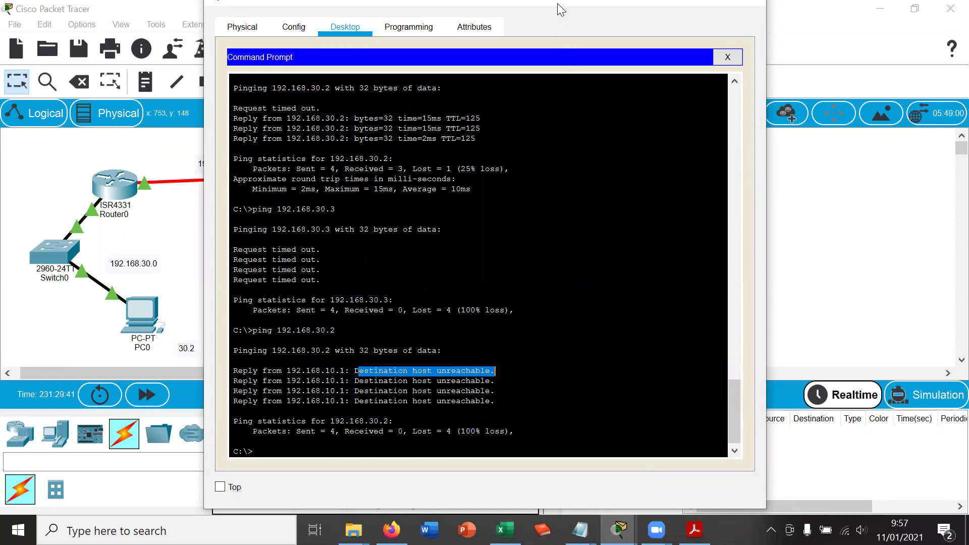
left_click_drag(562, 5, 562, 36)
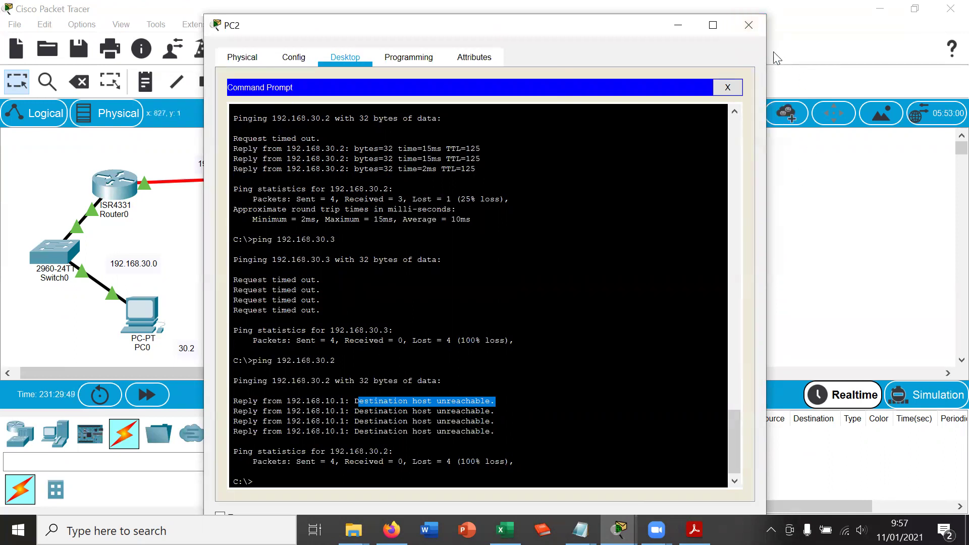
left_click(748, 27)
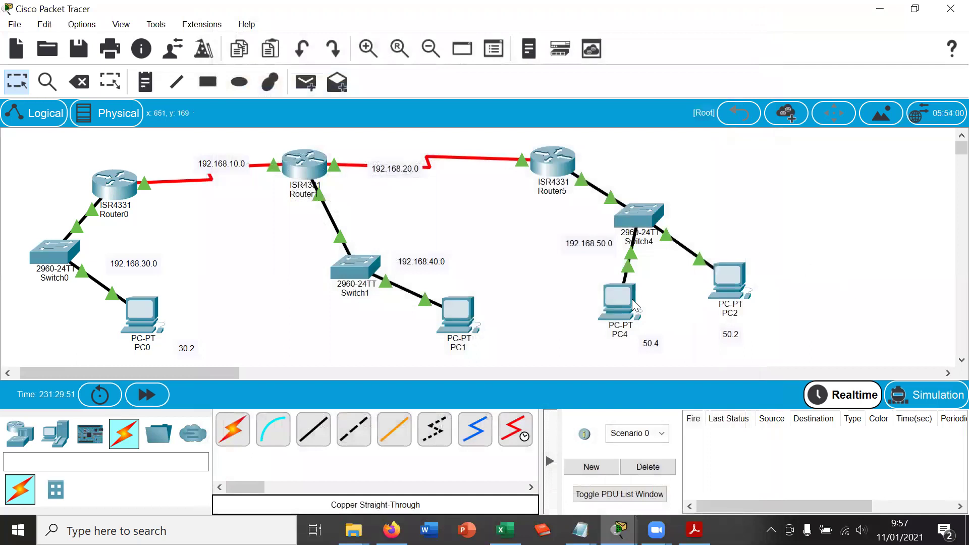
- Ping 192.168.30.2 from PC4's command prompt to test the permit entry
left_click(614, 299)
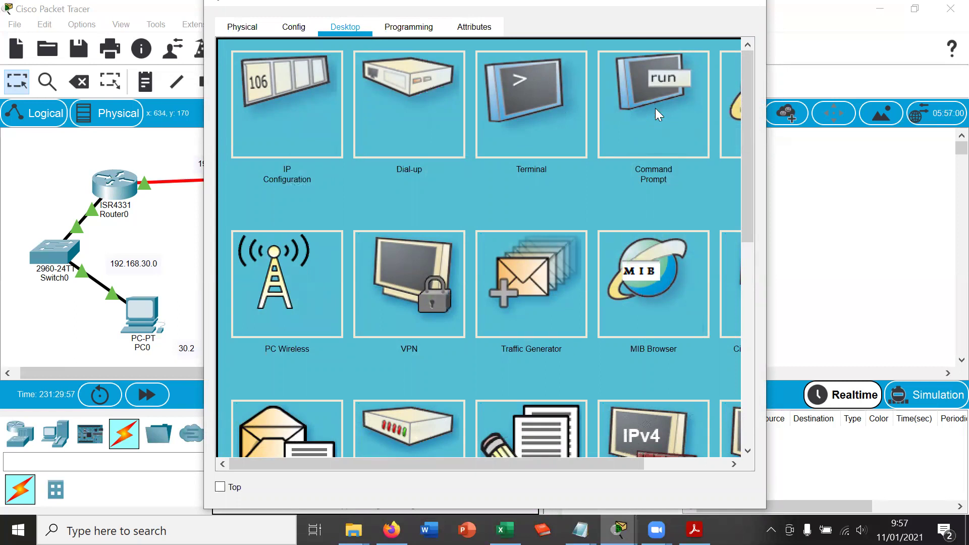
left_click(654, 111)
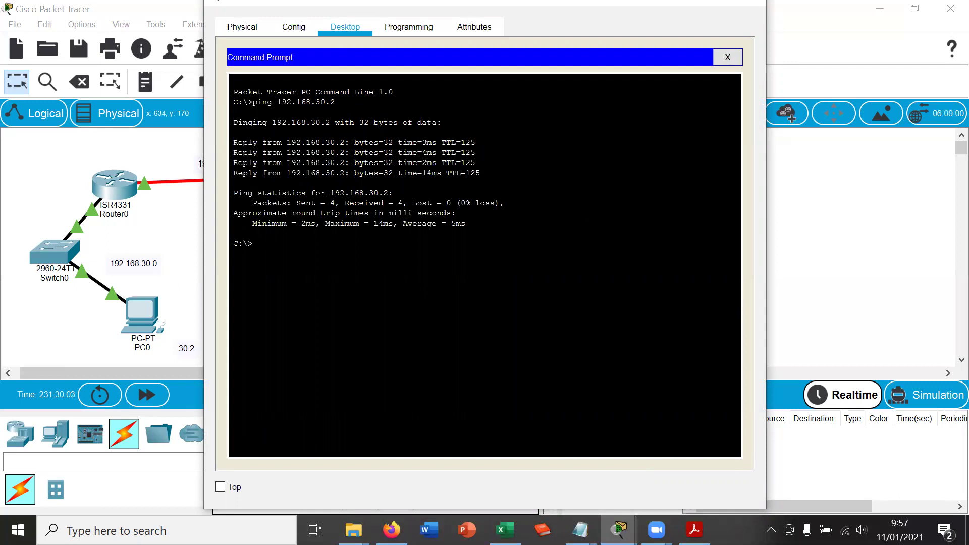
key("Up")
key("Return")
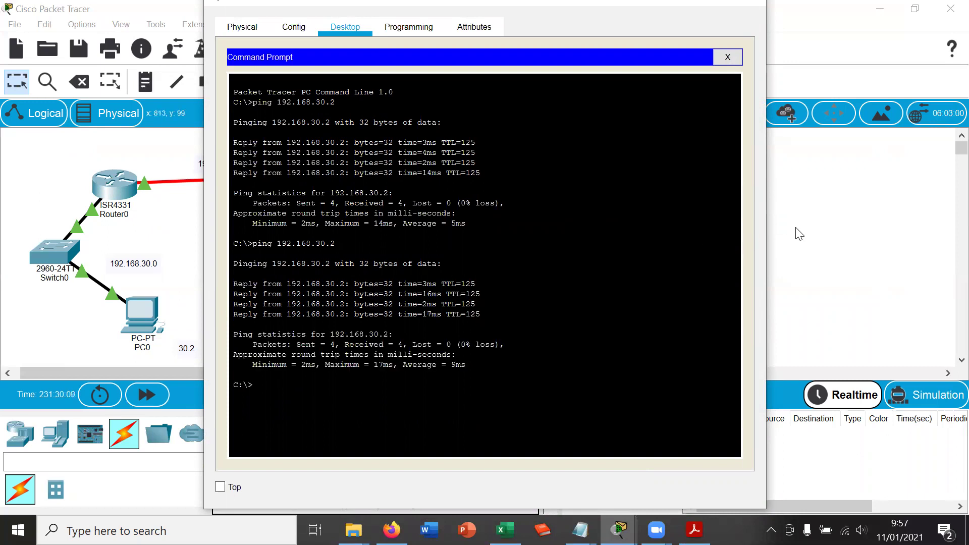
left_click(841, 234)
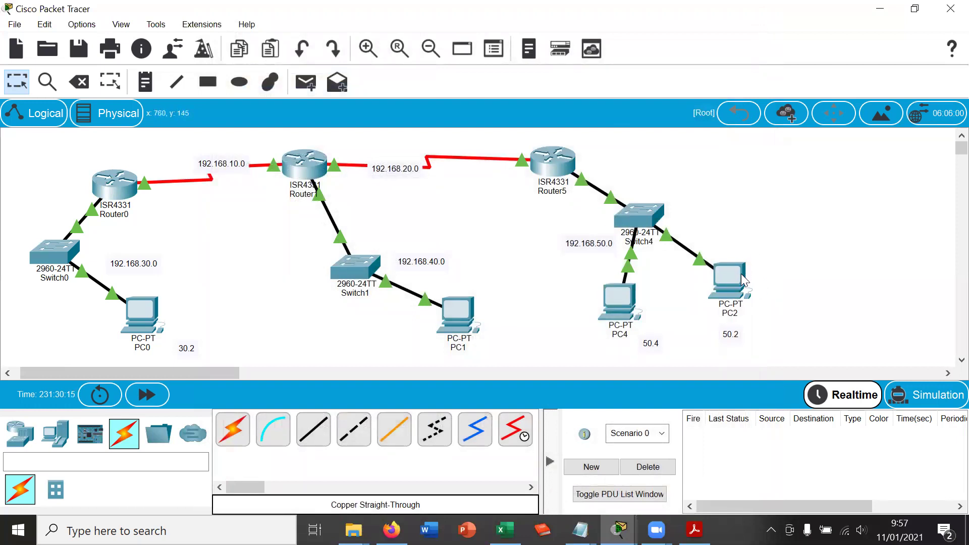
- Add a PC beside PC2 and connect its FastEthernet0 port to Switch4's FastEthernet0/4 with a copper straight-through cable
left_click(67, 435)
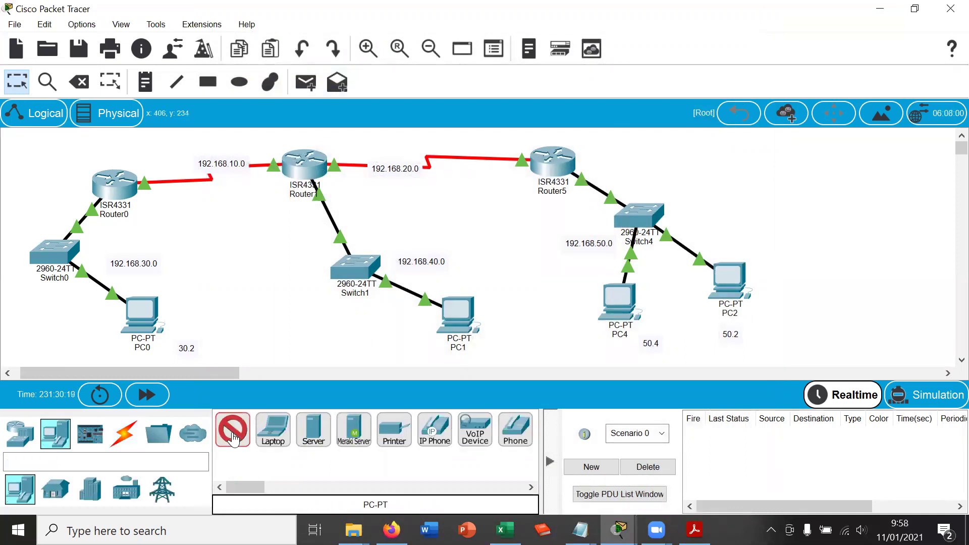
left_click(809, 242)
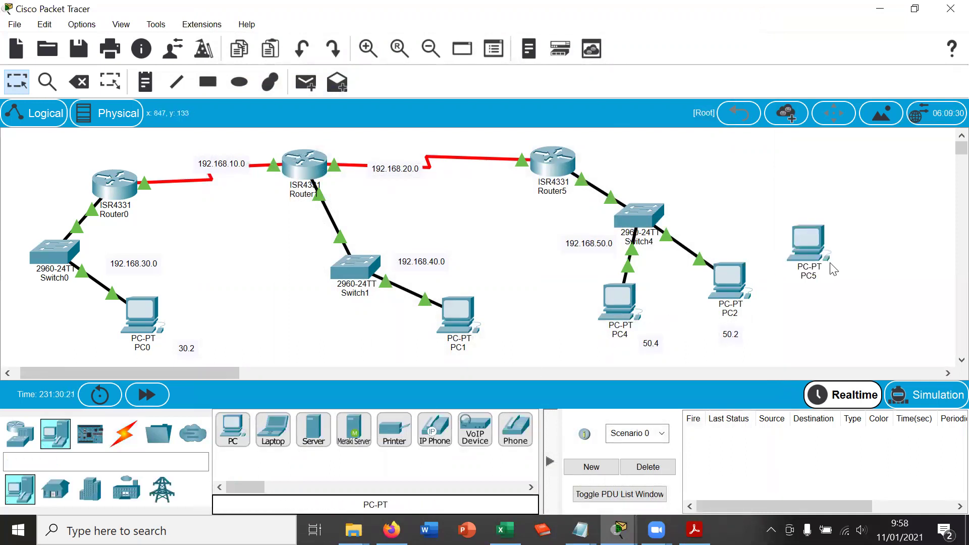
left_click(131, 439)
left_click(314, 429)
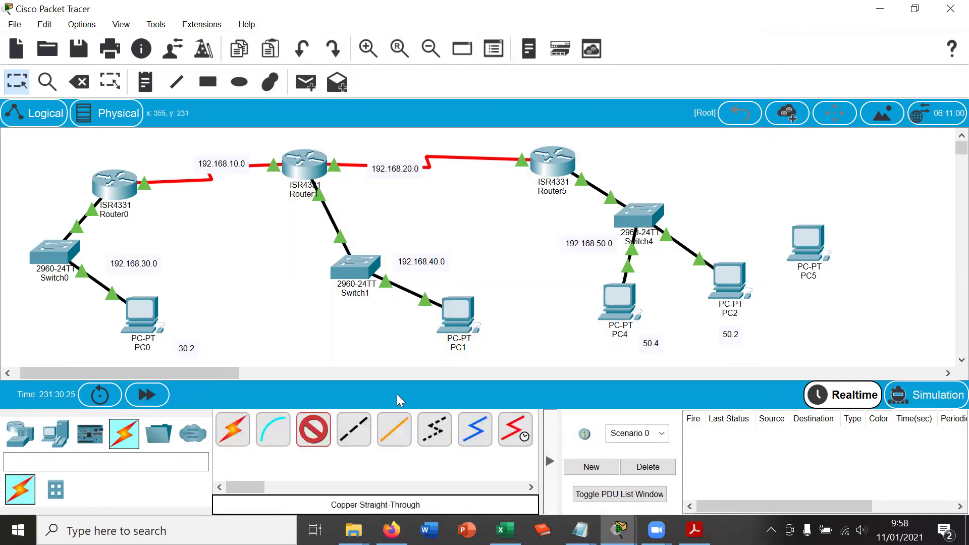
left_click(809, 239)
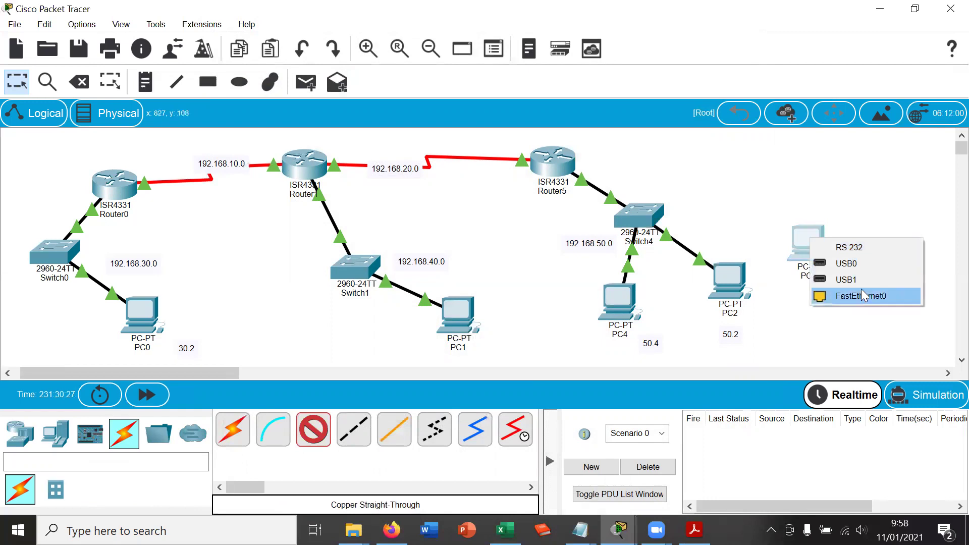
left_click(864, 295)
left_click(640, 218)
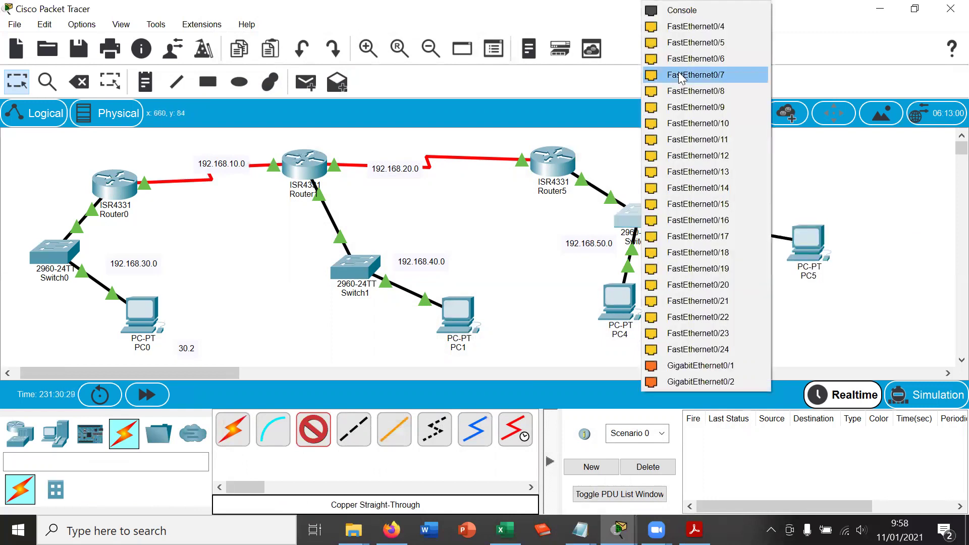
left_click(705, 25)
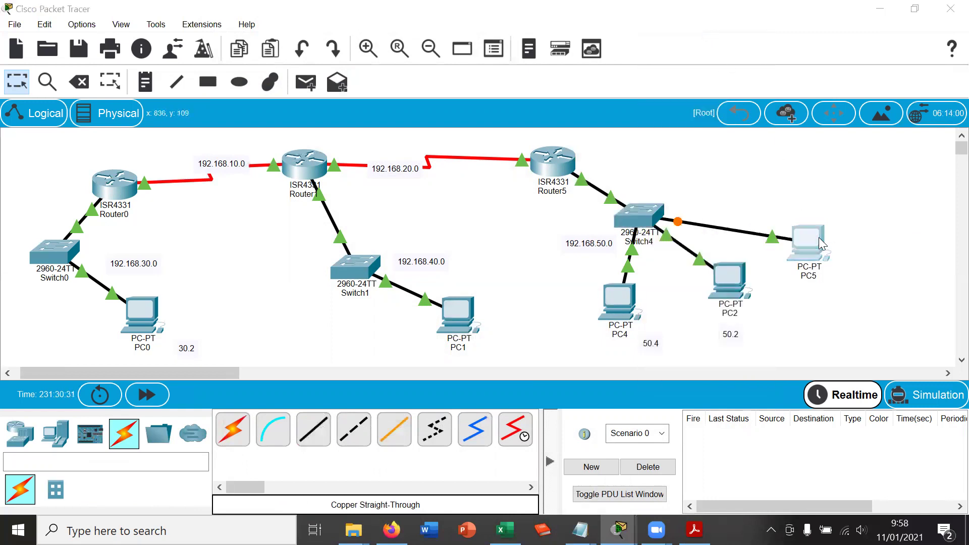
- Set PC5's static IPv4 address to 102.168.50.5 with subnet mask 255.0.0.0
left_click(821, 243)
left_click(345, 27)
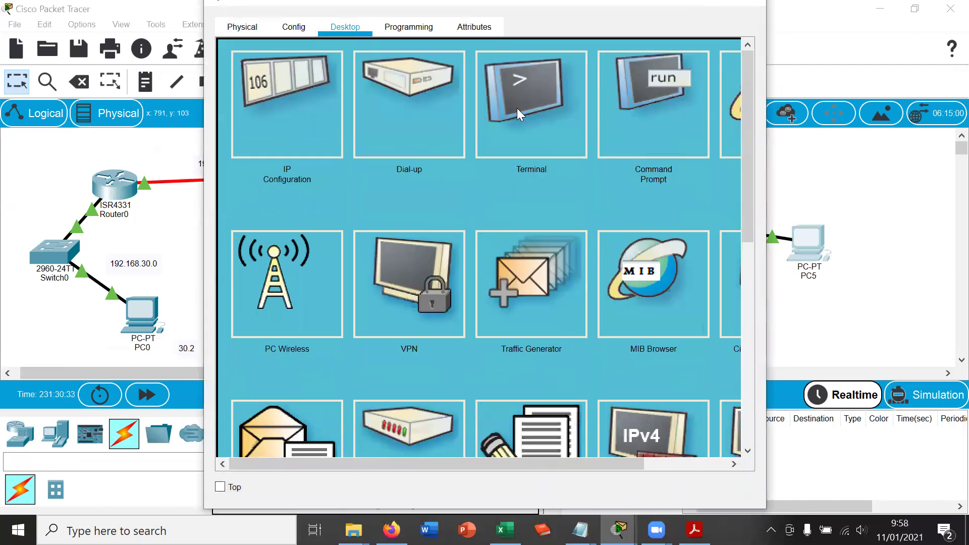
left_click(313, 108)
left_click(397, 154)
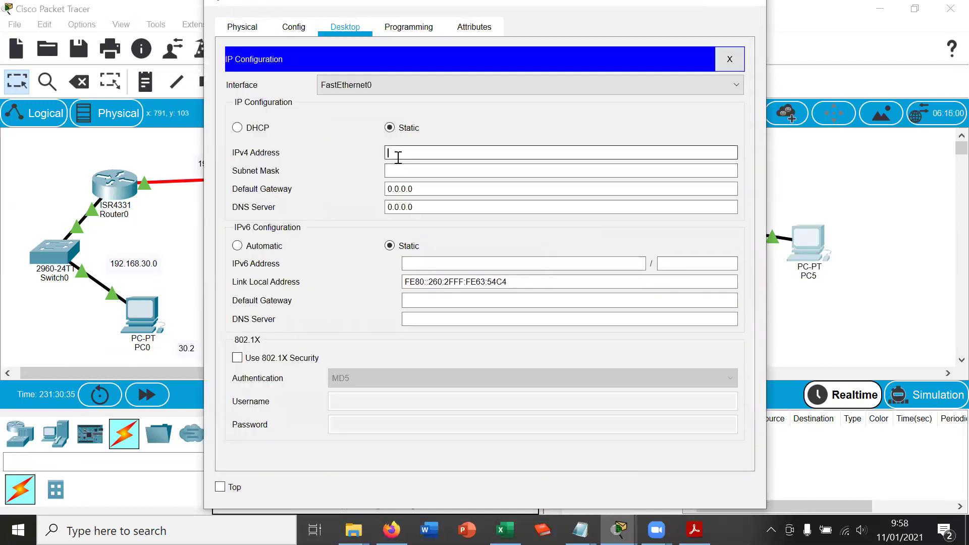
type("192.12")
key("BackSpace")
type("68.50.5")
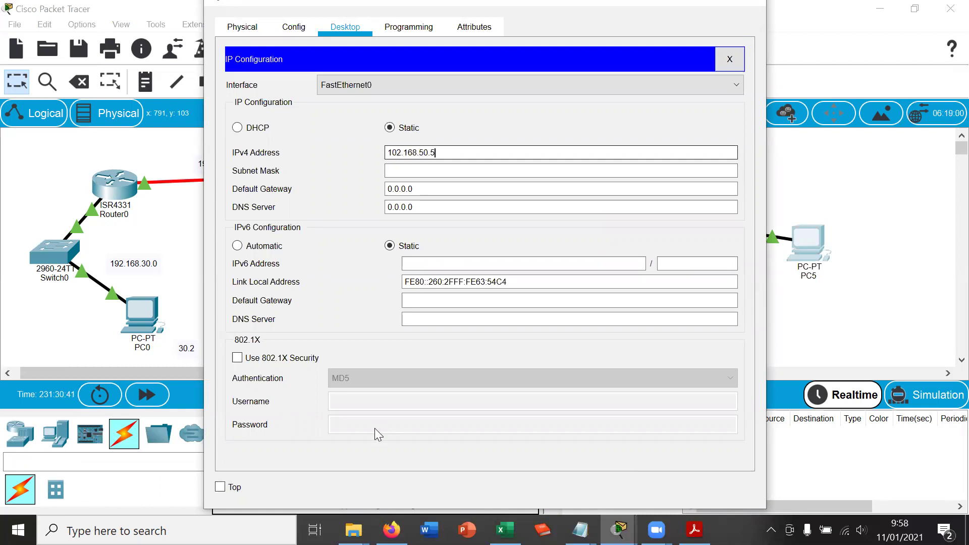
key("Tab")
- Set PC5's IPv4 default gateway to 192.168.50.1 and close its configuration window
left_click(416, 191)
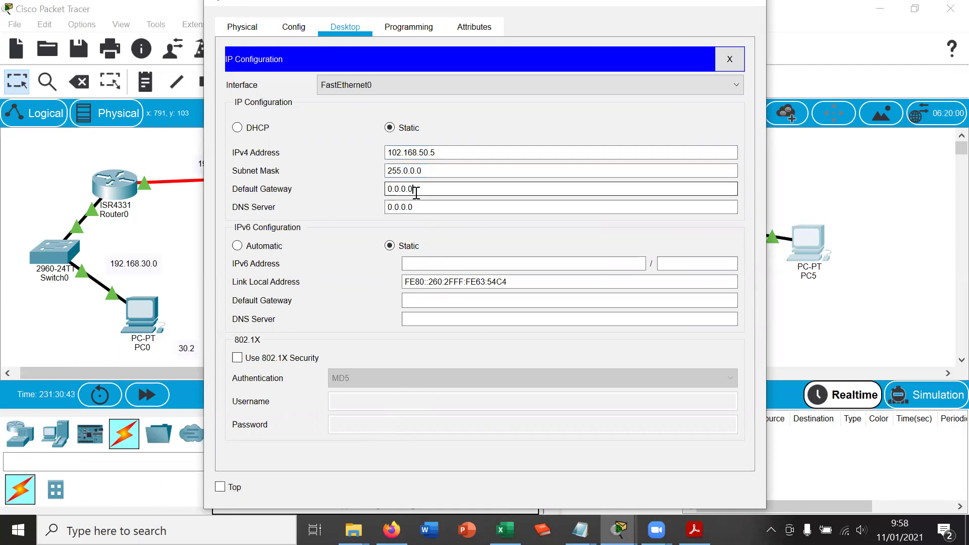
key("BackSpace")
key("BackSpace")
key("BackSpace")
key("BackSpace")
key("BackSpace")
key("BackSpace")
key("BackSpace")
type("192.168")
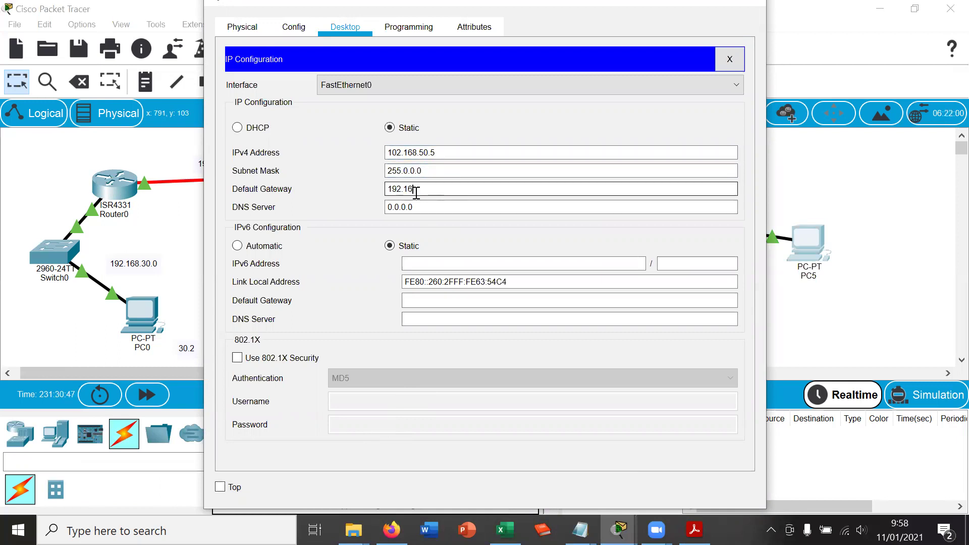
type(".50.1")
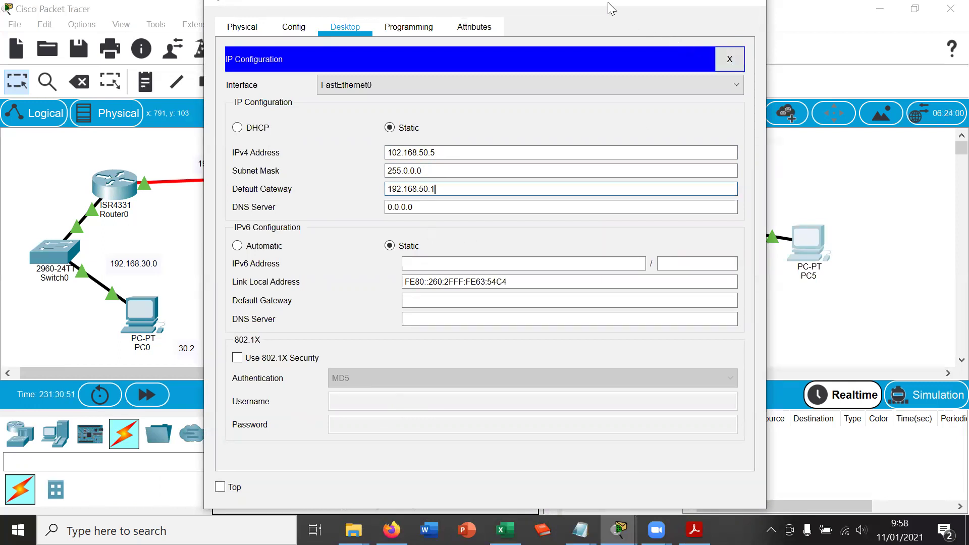
left_click_drag(607, 6, 605, 30)
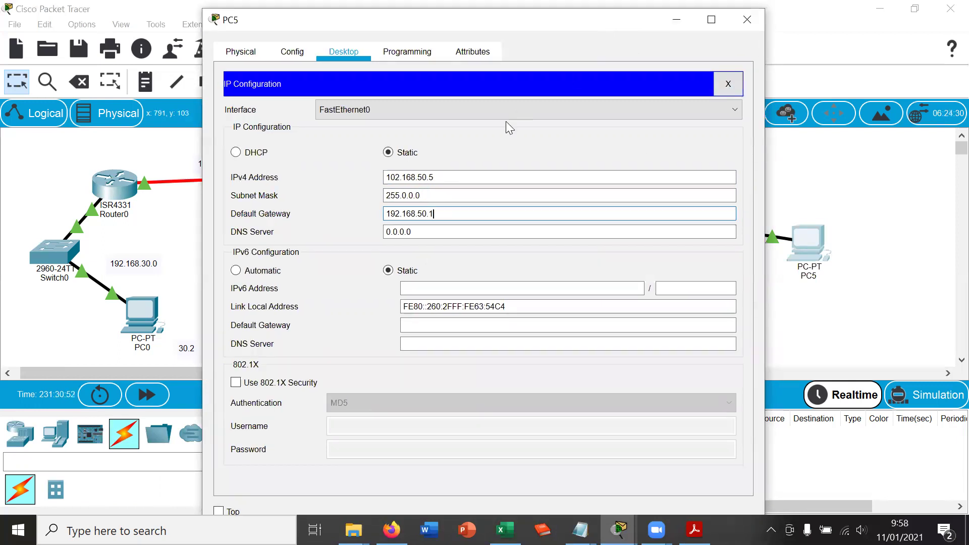
left_click(748, 19)
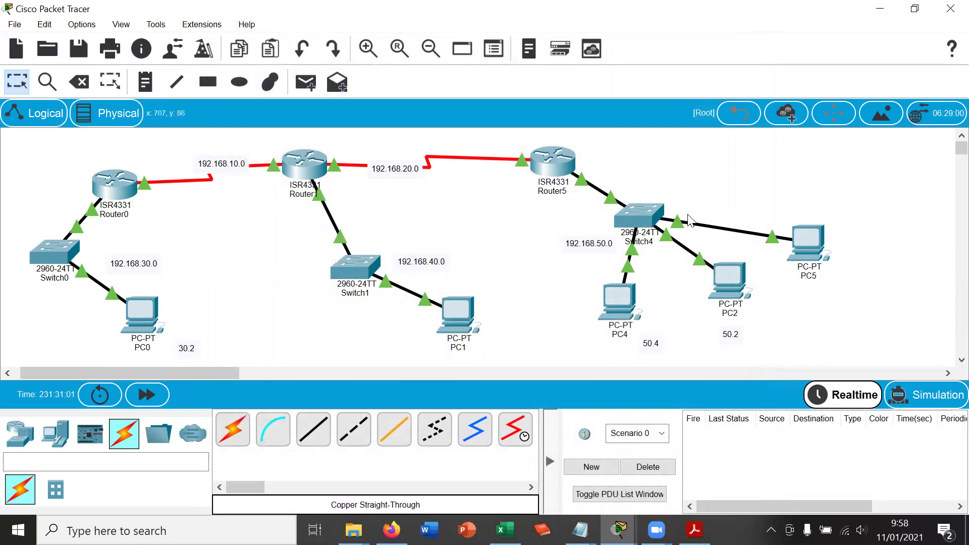
- Ping 192.168.30.2 from PC5's command prompt to test the permit entry
left_click(806, 239)
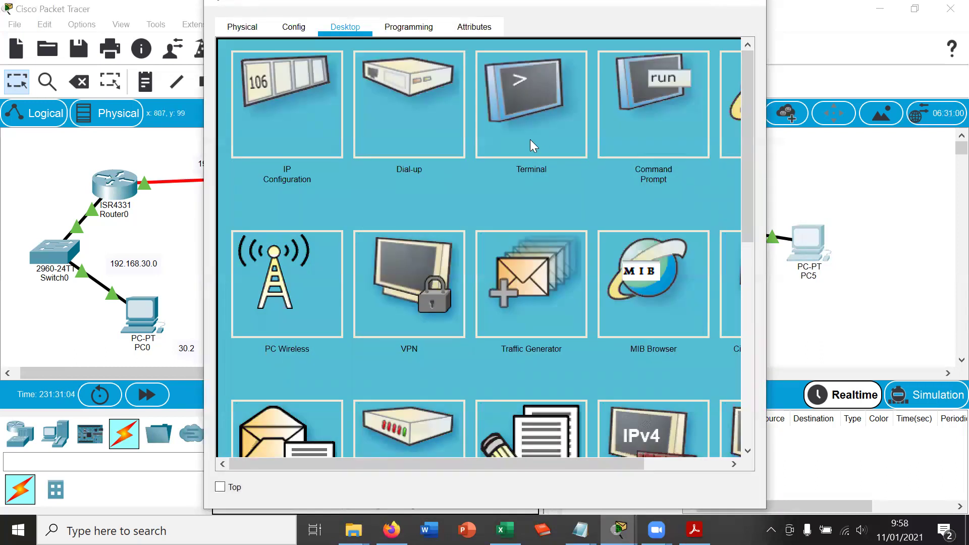
left_click(647, 128)
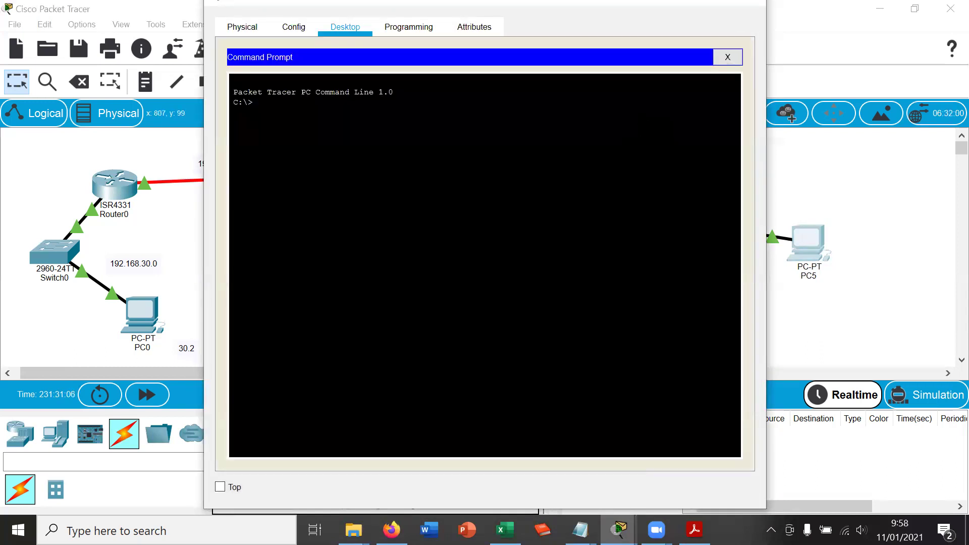
type("192.168.30.2")
key("Return")
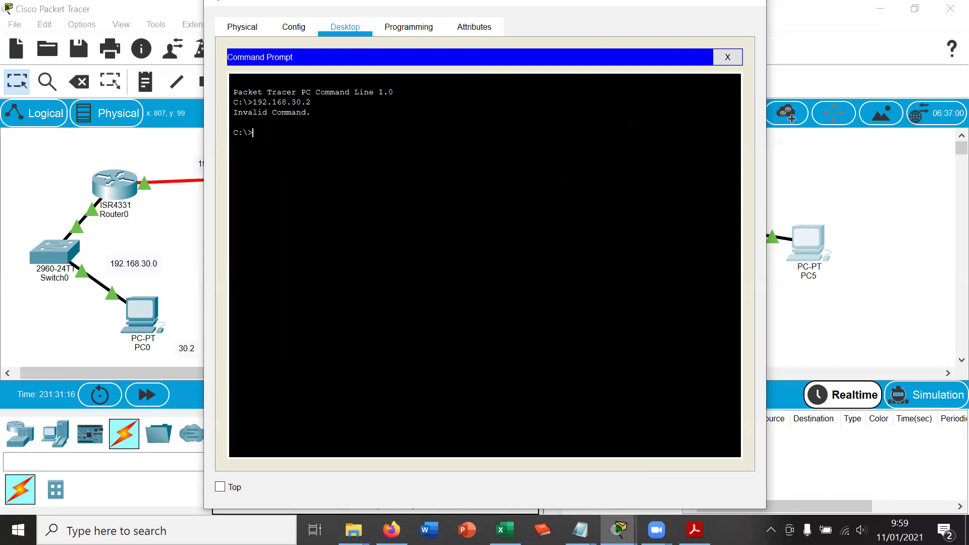
key("Up")
key("BackSpace")
key("BackSpace")
key("BackSpace")
key("BackSpace")
key("BackSpace")
key("BackSpace")
key("BackSpace")
key("BackSpace")
key("BackSpace")
key("BackSpace")
key("BackSpace")
key("BackSpace")
type("ping 192.168.30.2")
key("Return")
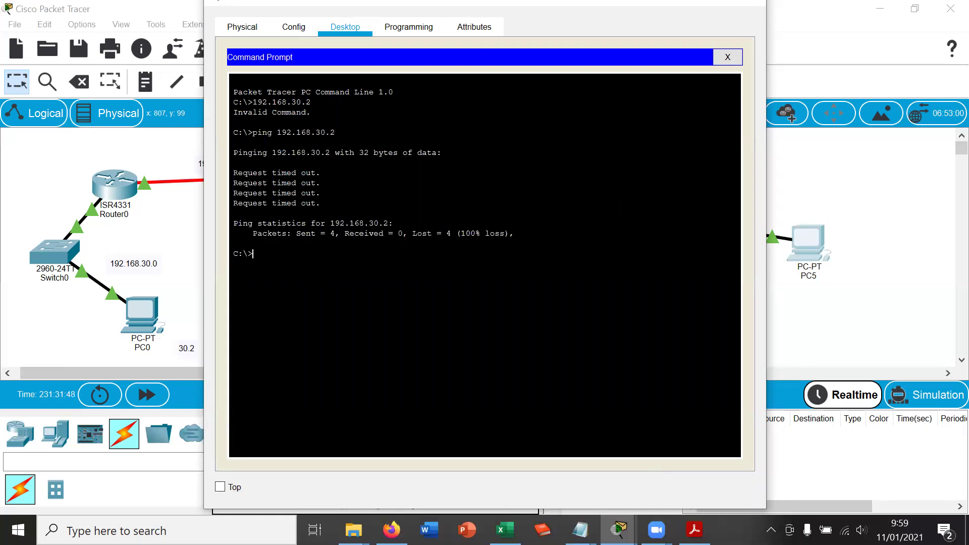
- Repeat the ping to 192.168.30.2 from PC5 twice and examine the replies
key("Up")
key("Return")
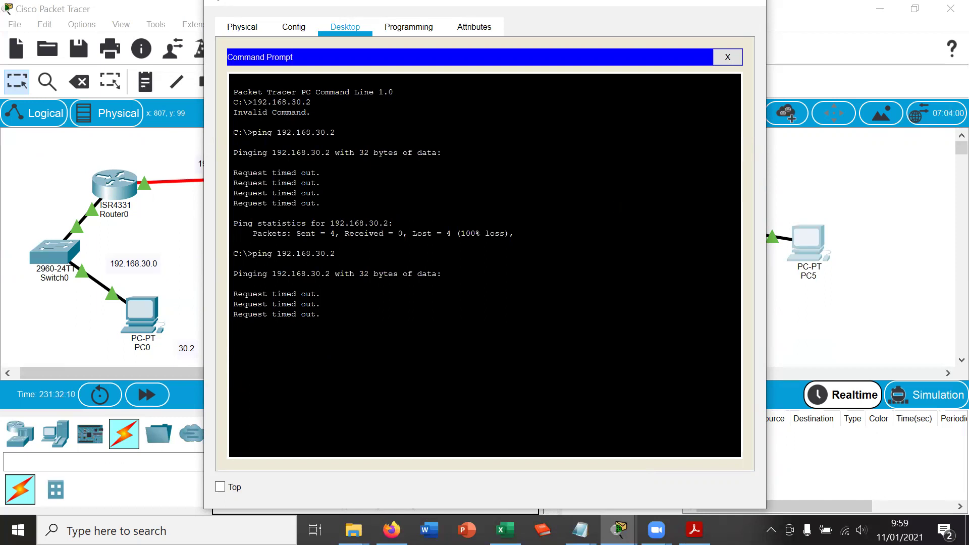
left_click(869, 324)
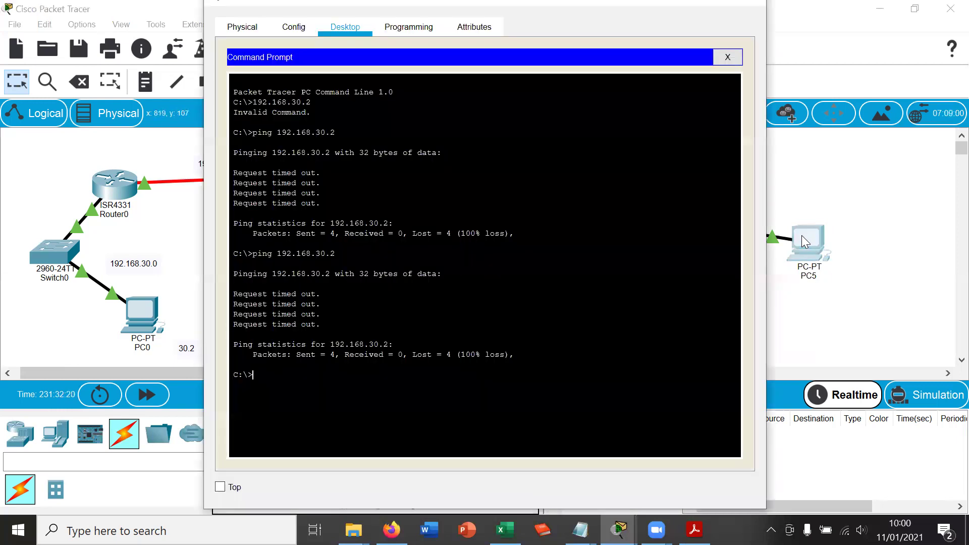
left_click(806, 243)
key("Up")
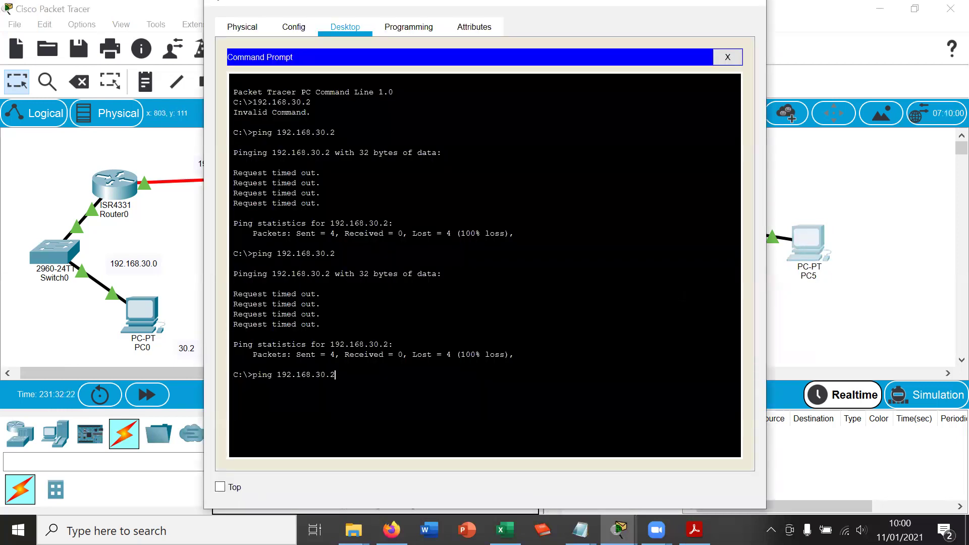
key("Return")
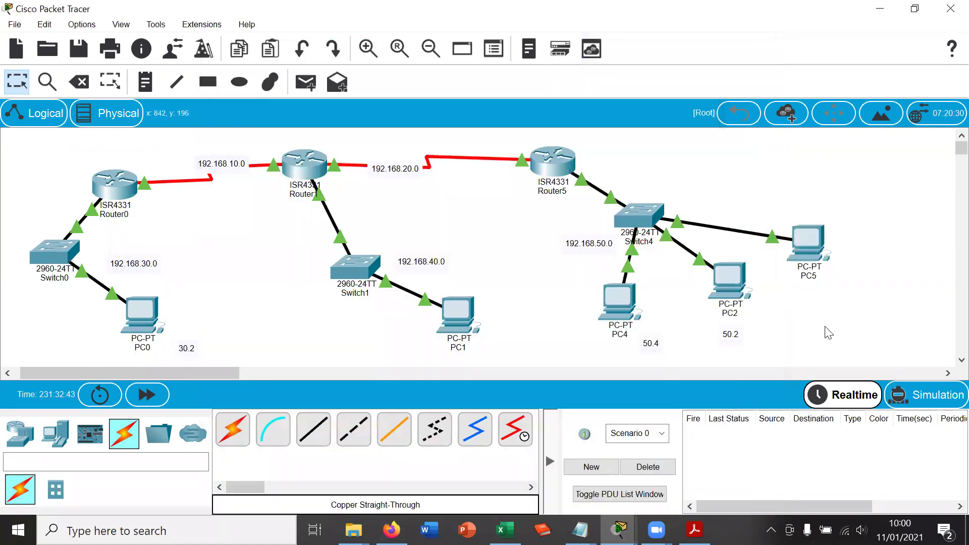
left_click(785, 310)
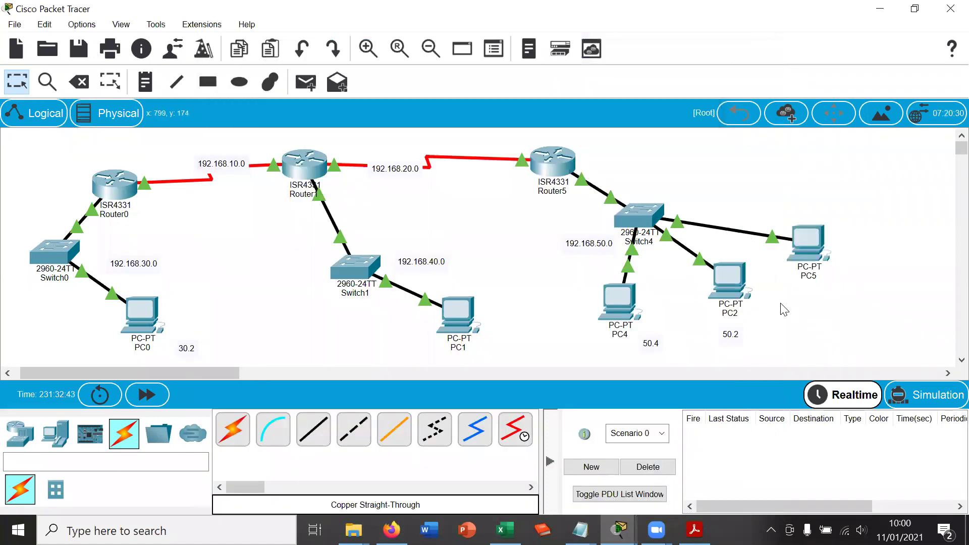
- Reopen PC5's command prompt, ping 192.168.30.2 once more and close the PC5 window
left_click(806, 241)
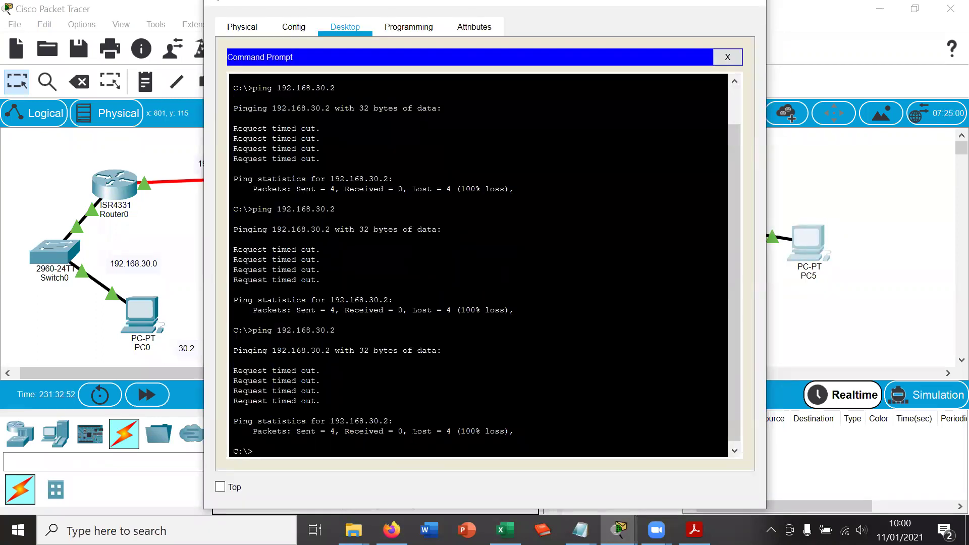
key("Up")
key("Return")
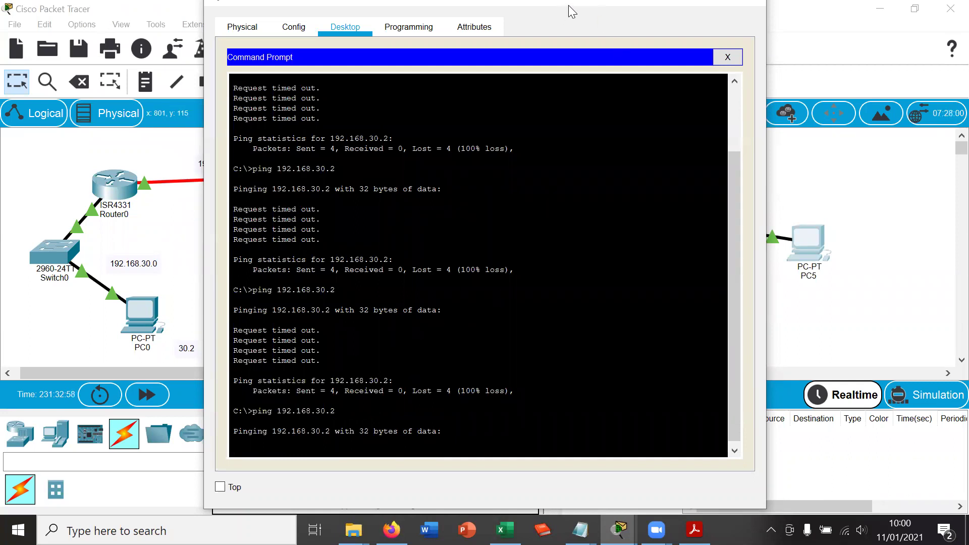
left_click_drag(569, 6, 569, 17)
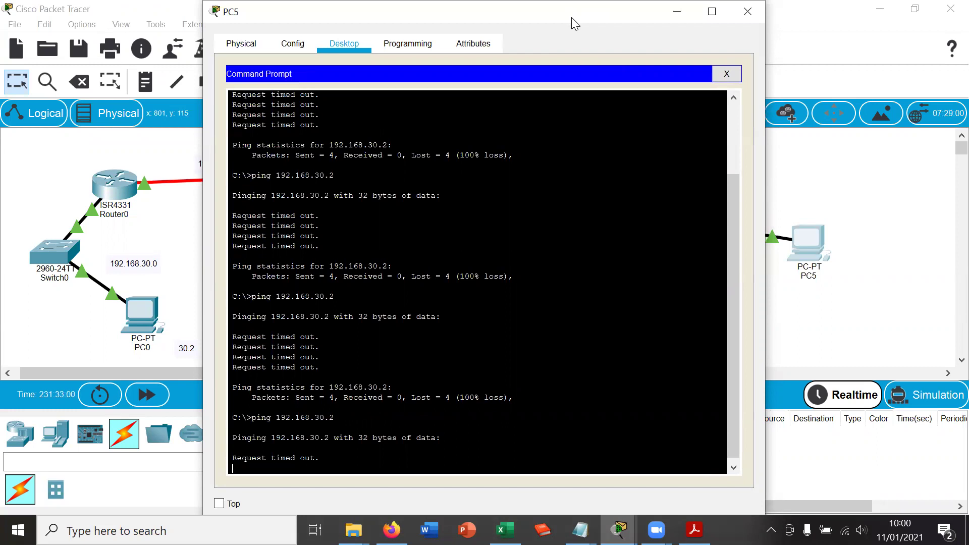
left_click_drag(571, 17, 576, 18)
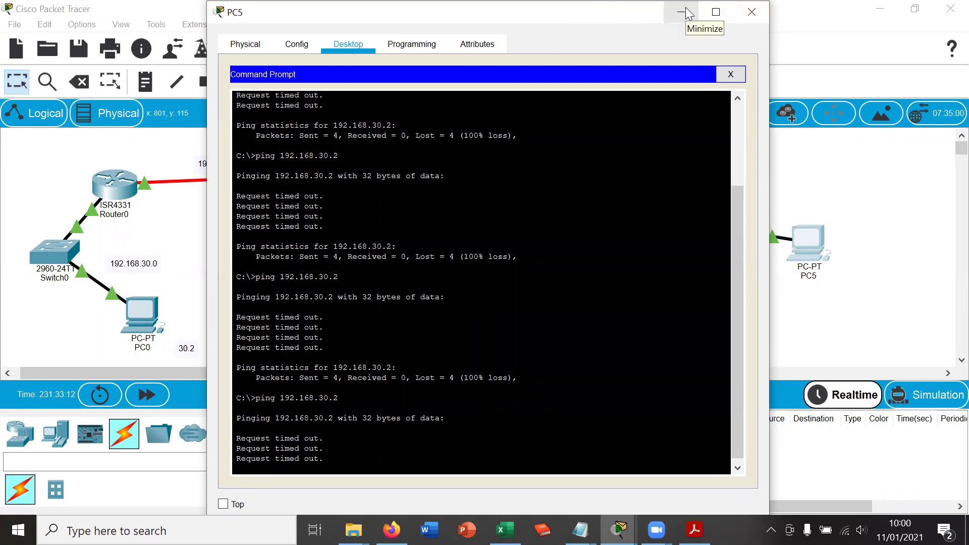
left_click(750, 10)
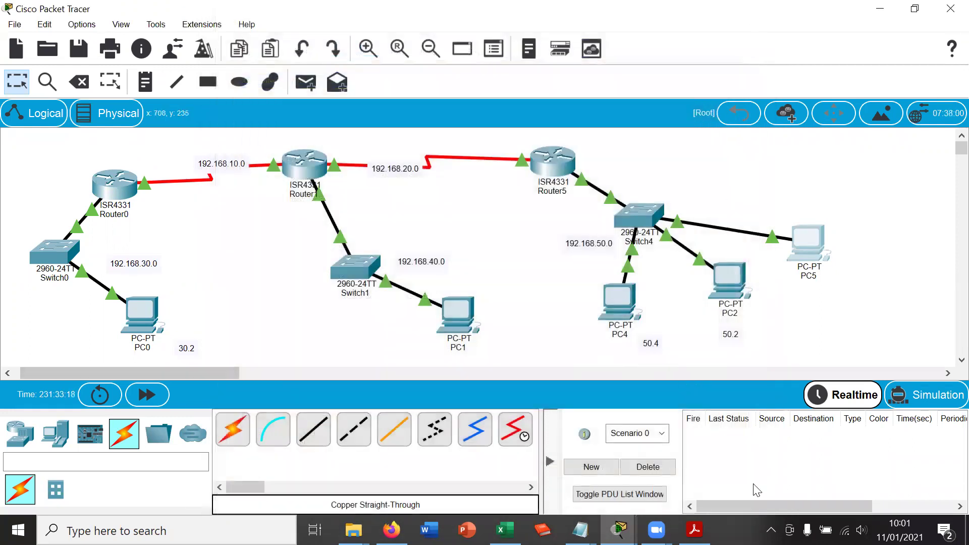